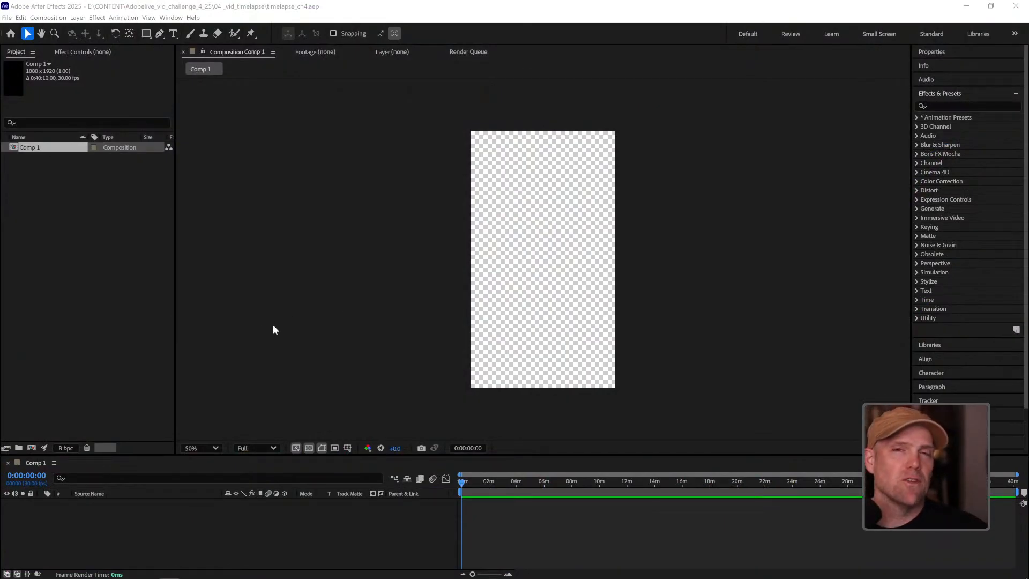
Check the composition settings of Comp 1 and keep them as they are
click(610, 535)
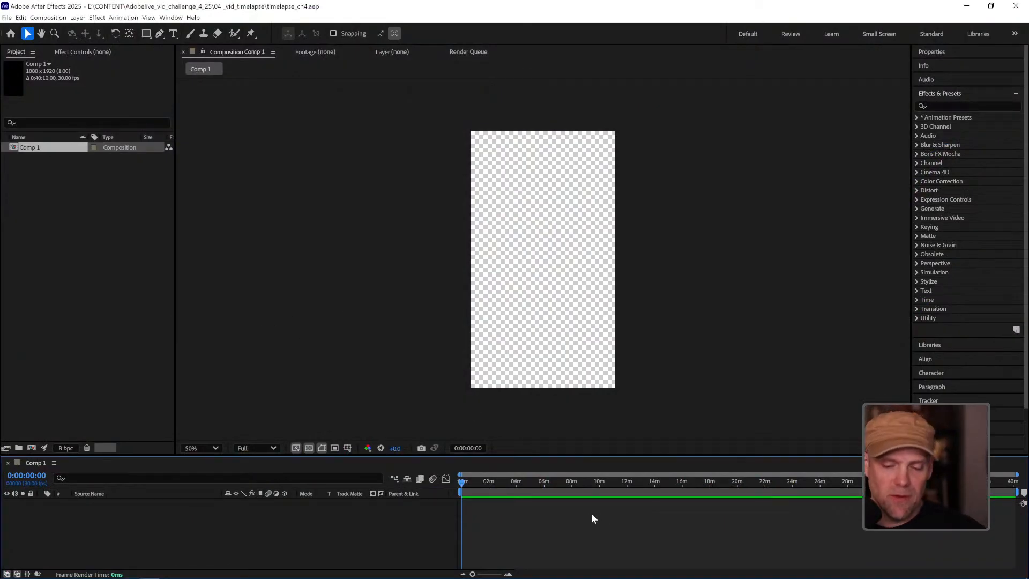
key(ctrl+k)
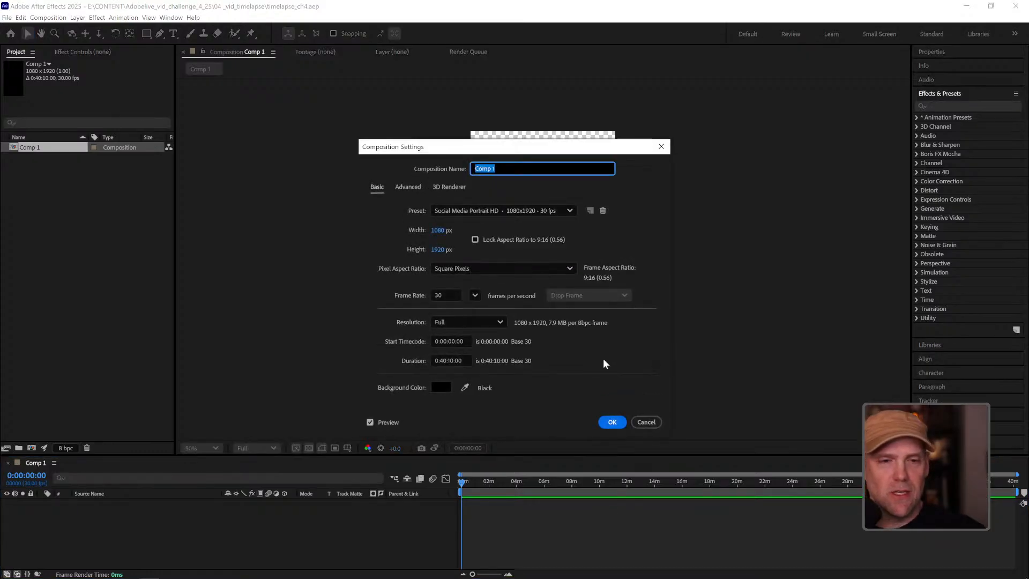
click(612, 421)
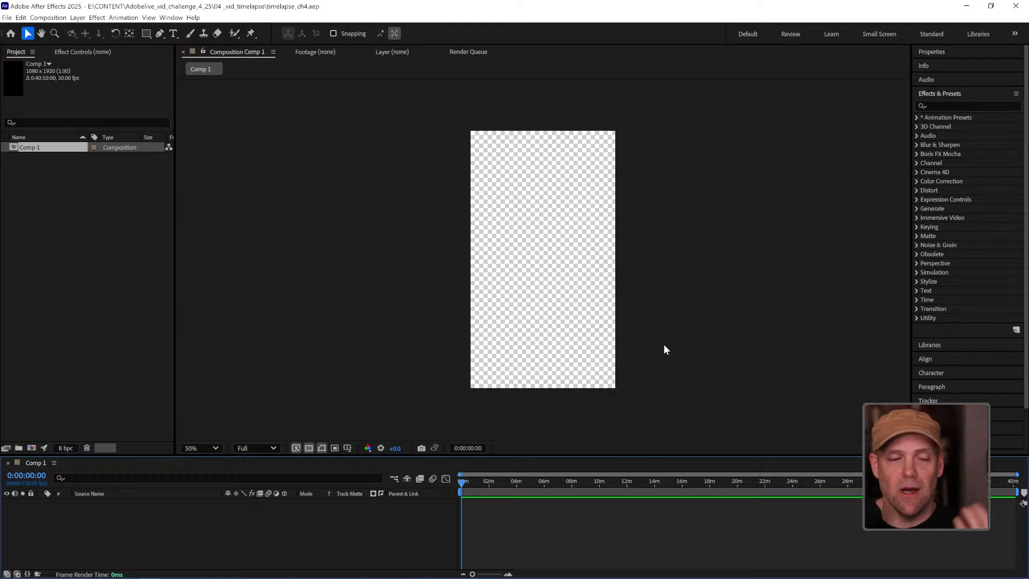
Import example_tlapse.mp4 into the project and add it as a layer in Comp 1
double_click(82, 285)
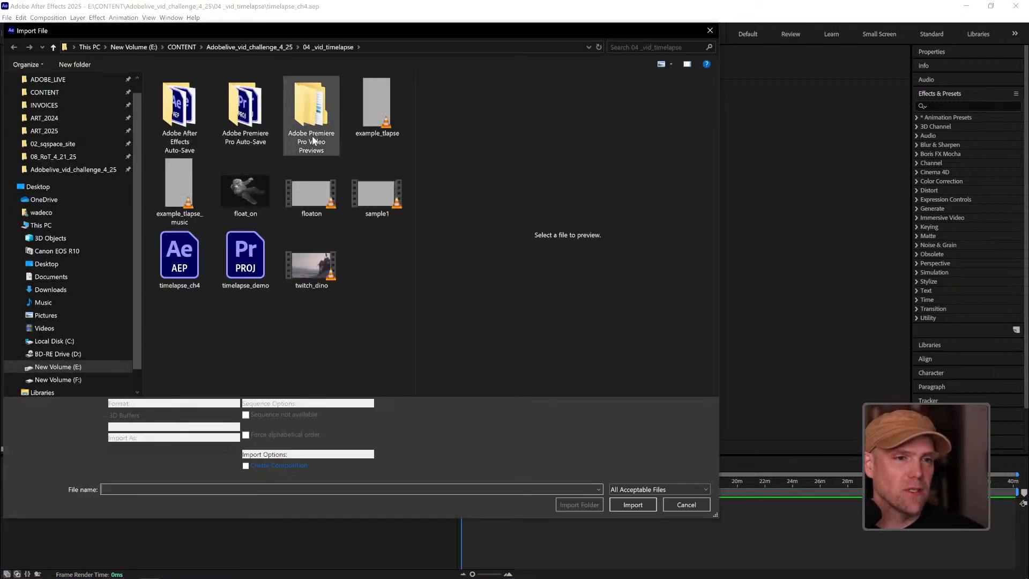
double_click(376, 106)
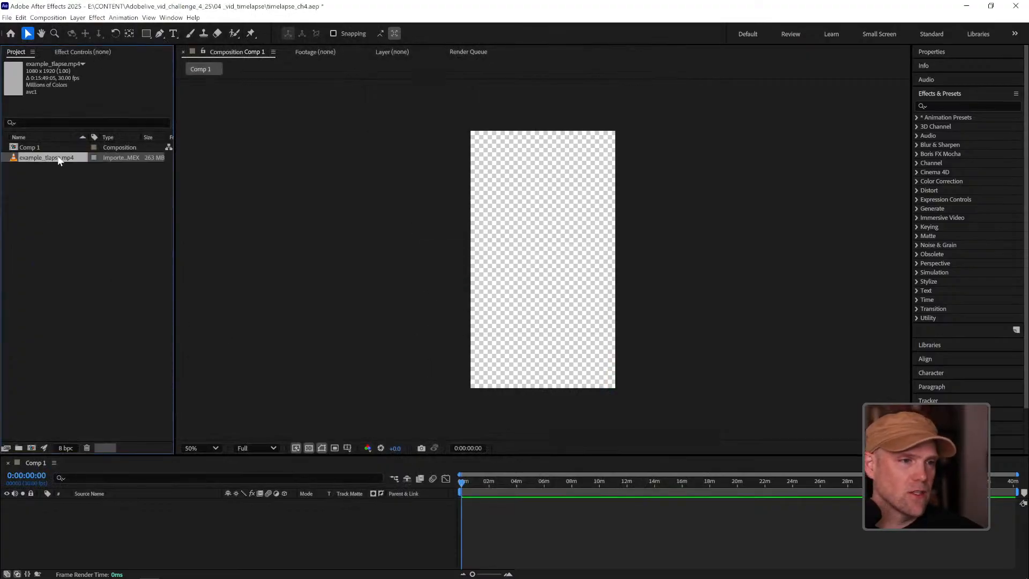
drag(59, 160, 110, 512)
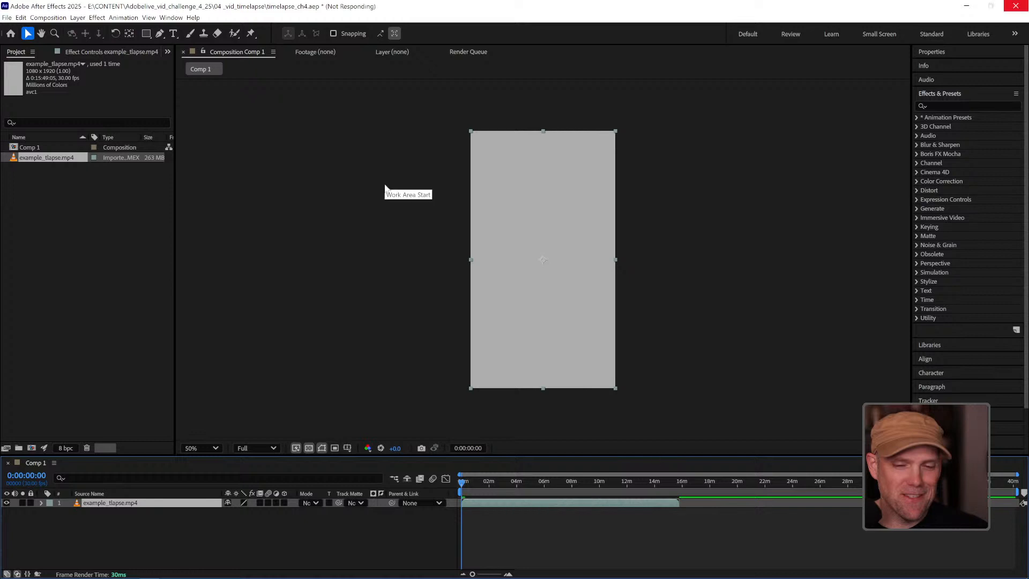
Set the current time to 0:00:20:00 and end the work area there
mouse_move(462, 481)
mouse_down()
mouse_move(671, 475)
mouse_move(474, 485)
mouse_up()
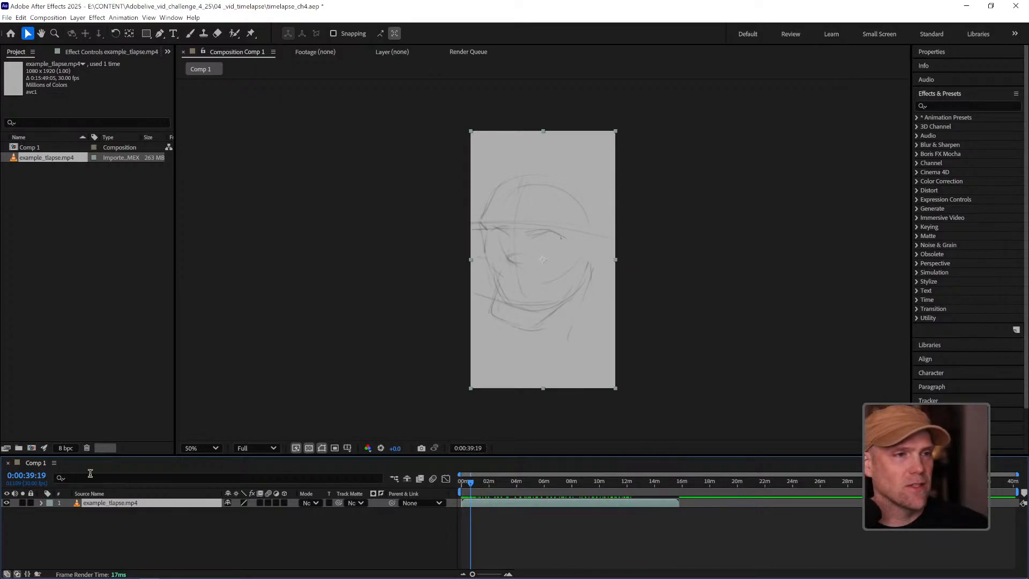
click(38, 477)
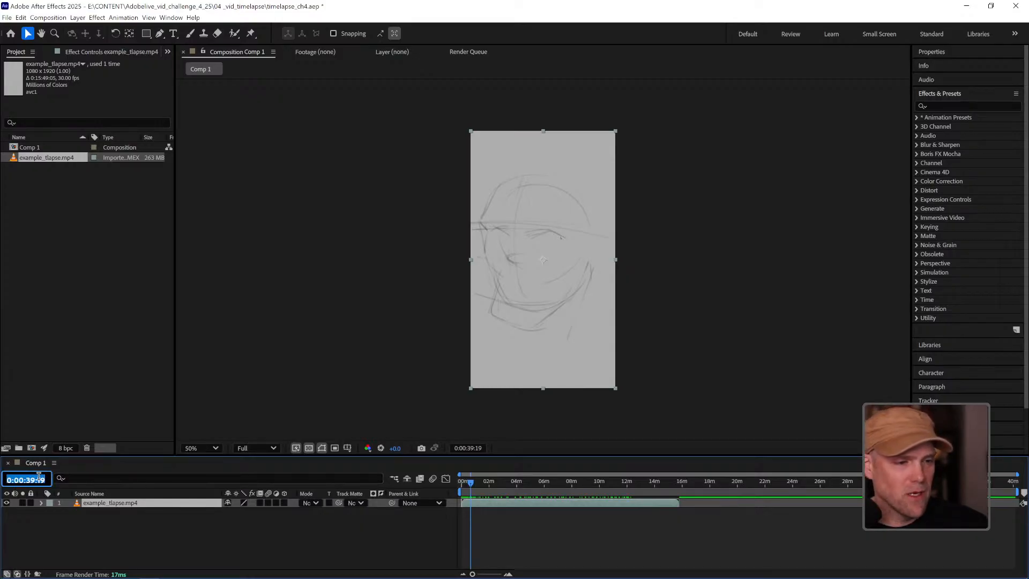
click(35, 480)
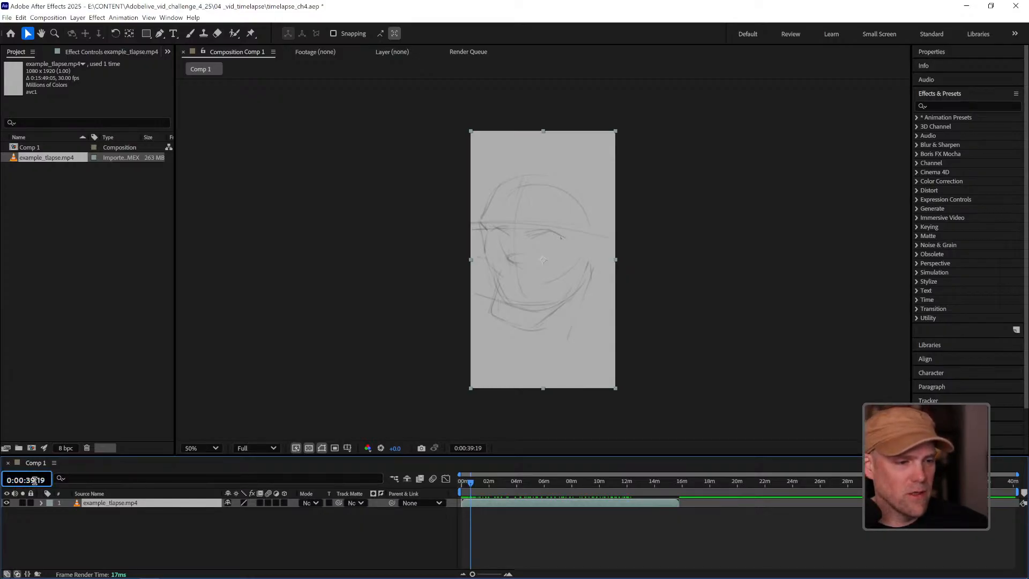
drag(34, 480, 25, 480)
text(20:)
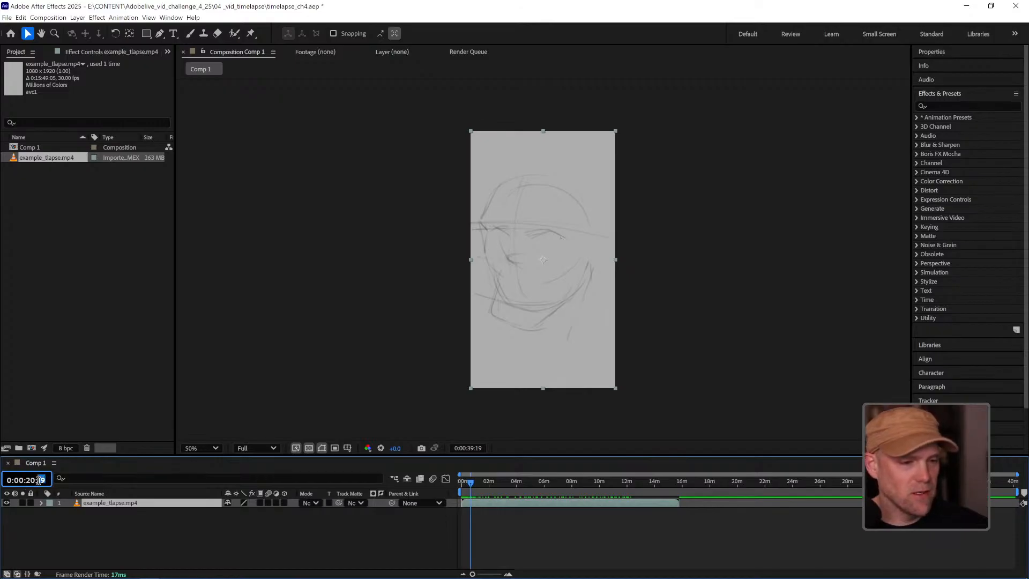
text(00)
key(Return)
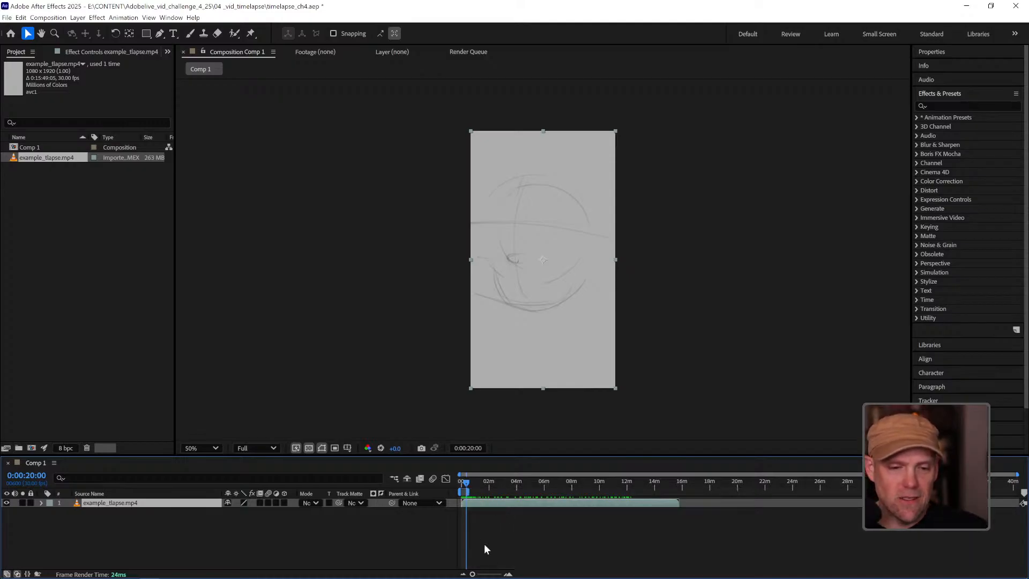
Magnify the start of the timeline, scrub back to about 0:00:15:25 and fit the composition frame in the viewer
drag(472, 574, 496, 574)
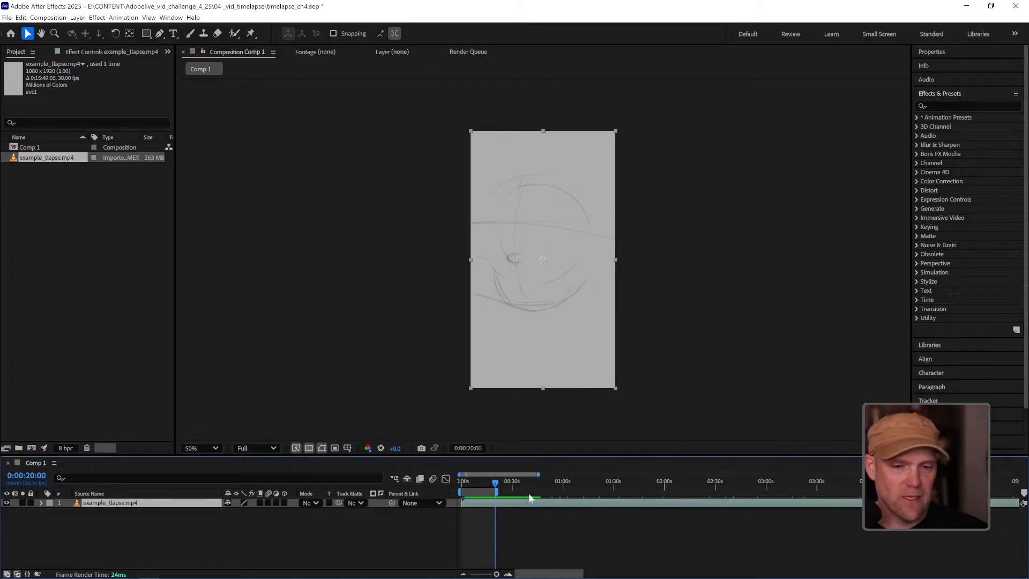
mouse_move(496, 484)
mouse_down()
mouse_move(461, 482)
mouse_move(517, 482)
mouse_move(488, 482)
mouse_up()
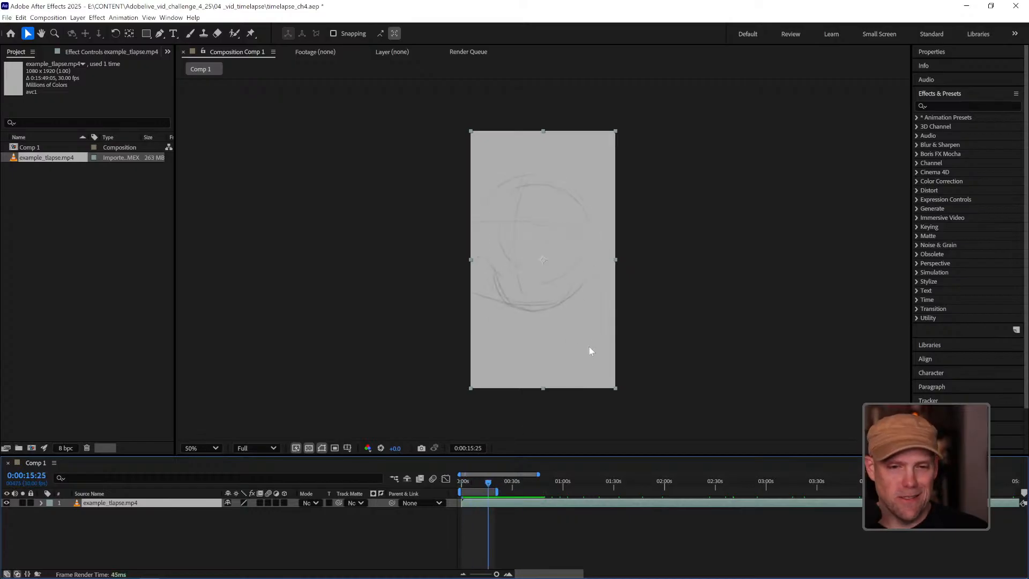
click(211, 449)
click(206, 242)
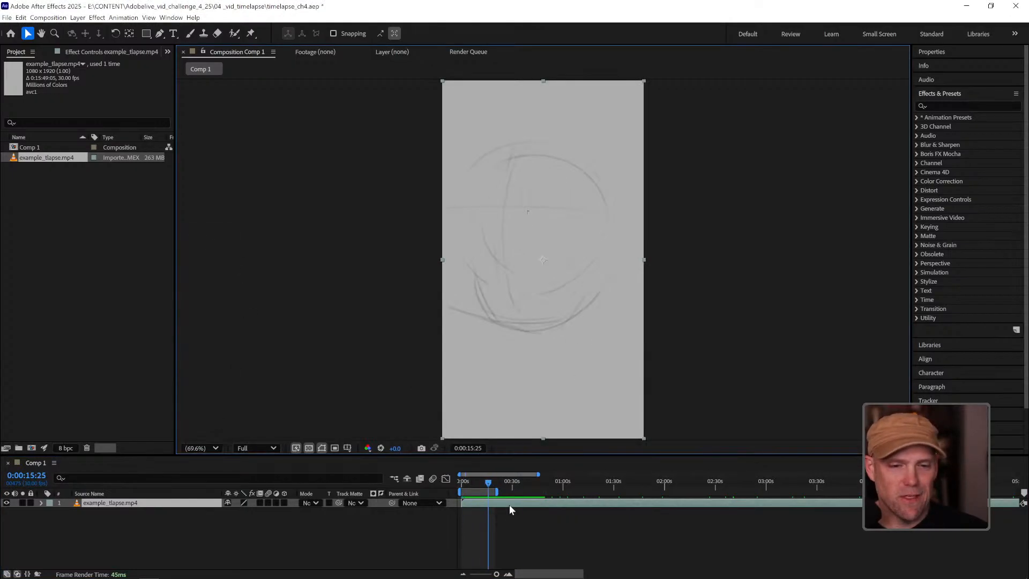
click(507, 522)
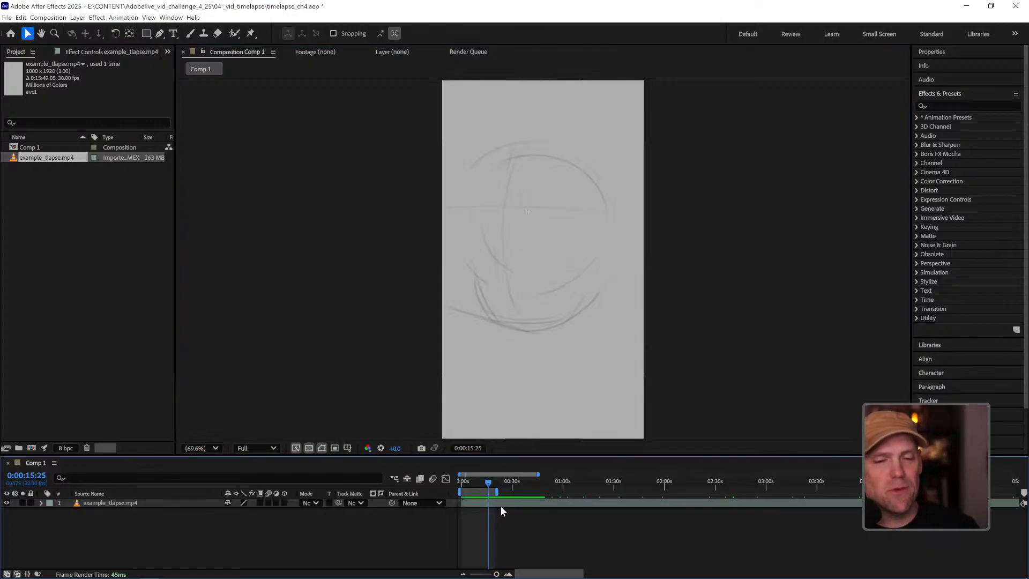
click(500, 503)
right_click(499, 504)
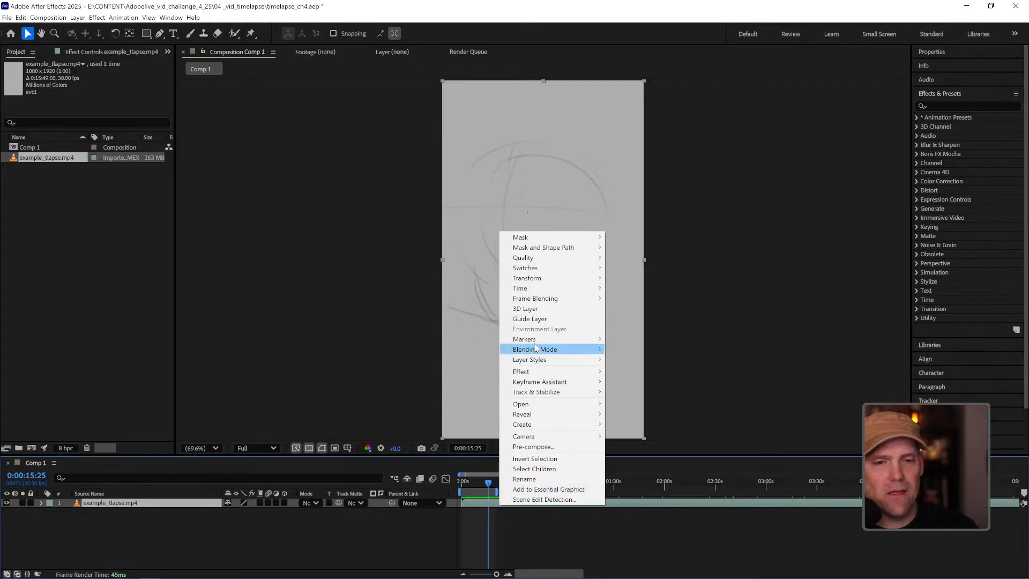
mouse_move(533, 289)
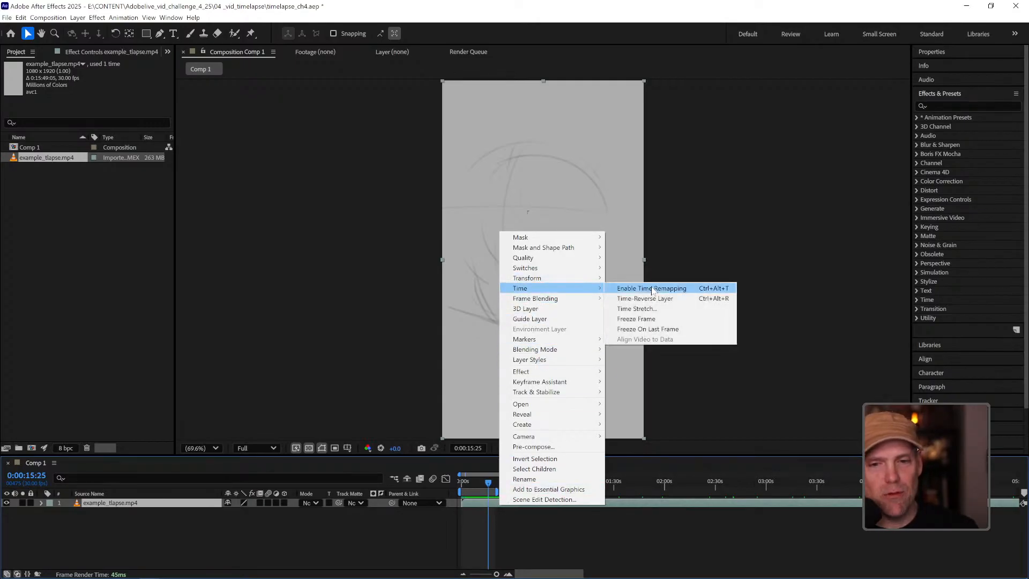
click(598, 560)
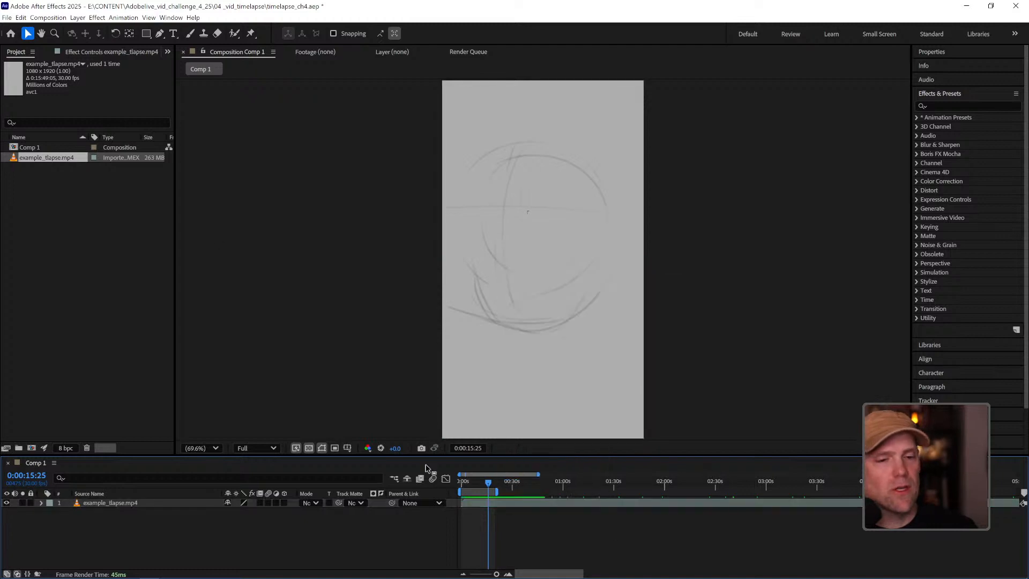
Enable time remapping on the example_tlapse.mp4 layer
click(157, 501)
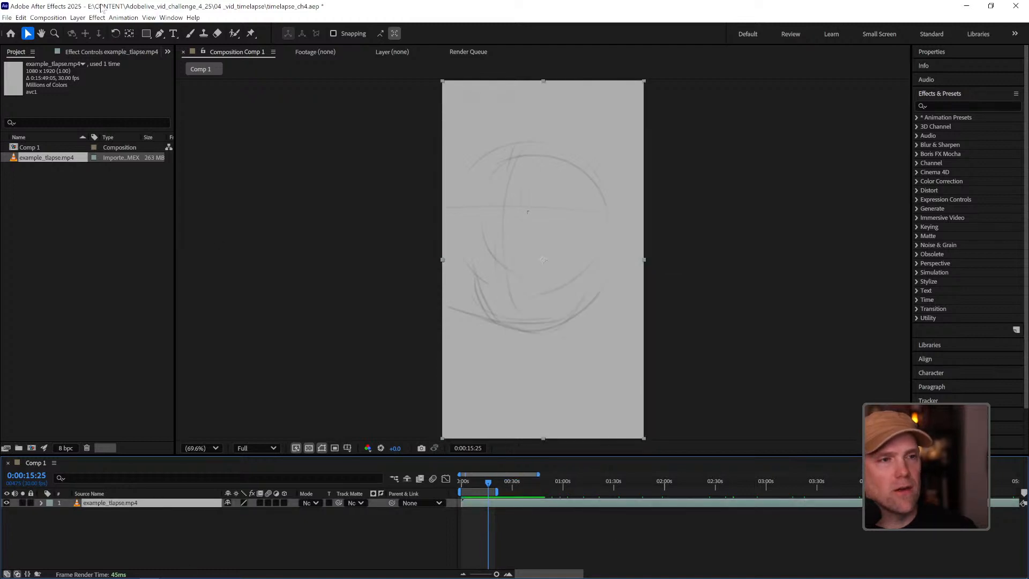
click(77, 18)
mouse_move(191, 135)
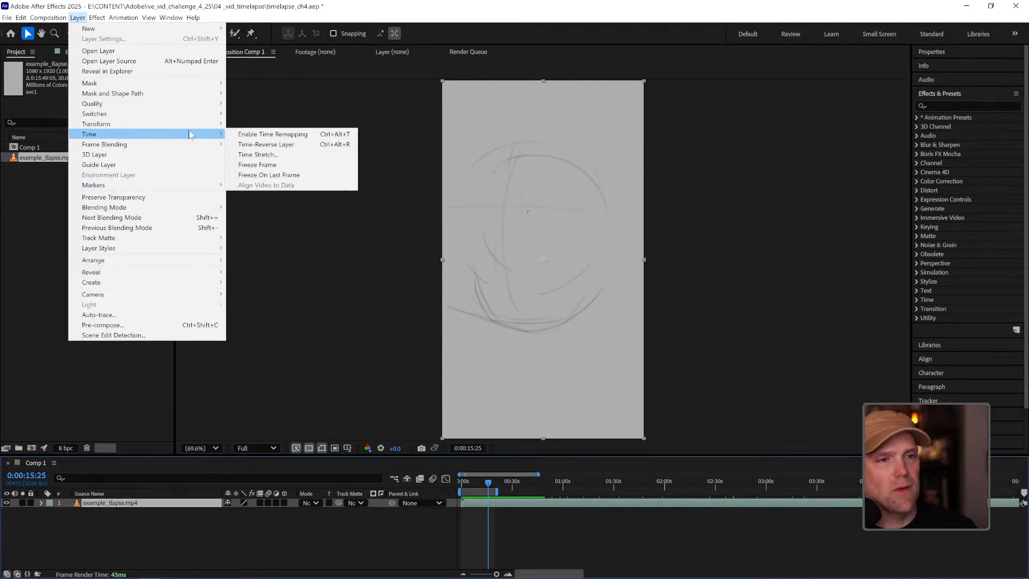
click(254, 135)
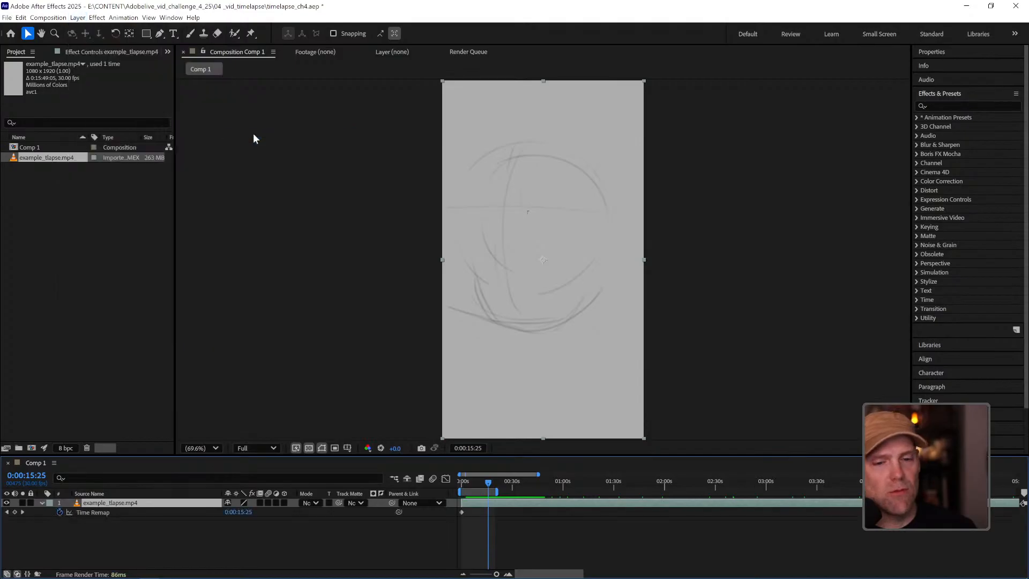
Select the Time Remap property and scrub from the layer's first frame to its last to examine both ends
drag(496, 574, 487, 574)
click(517, 543)
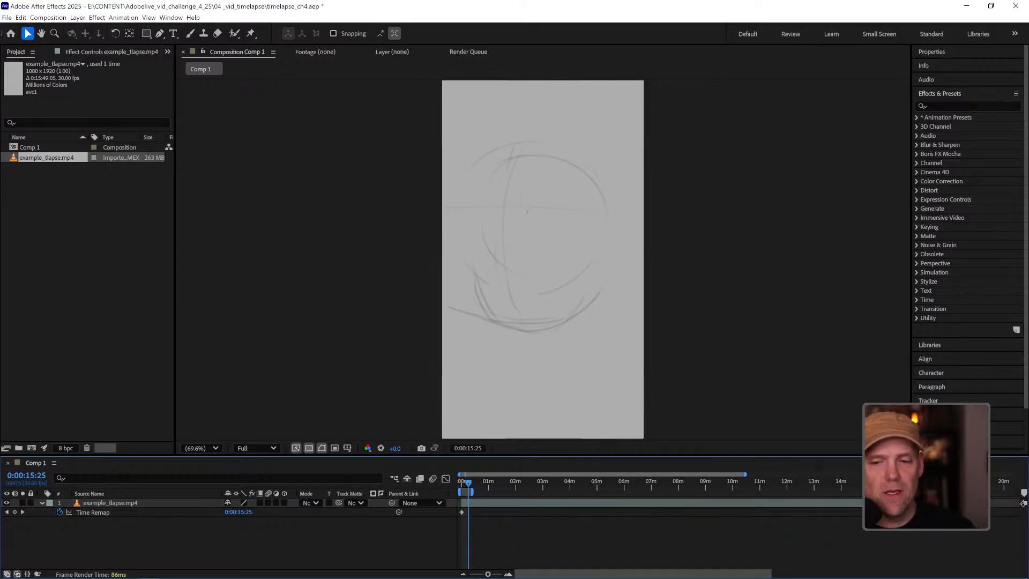
click(95, 512)
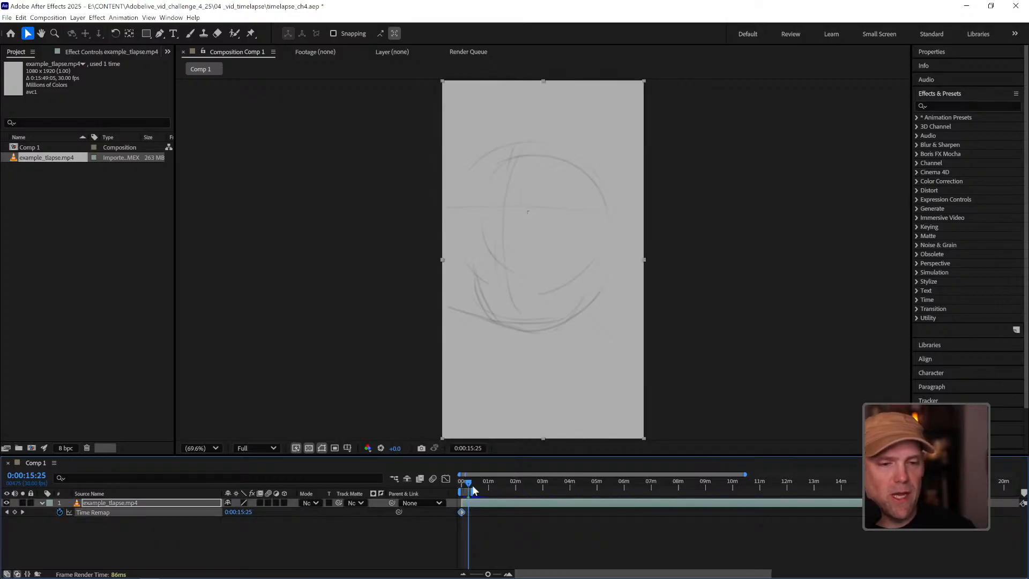
drag(469, 480, 452, 482)
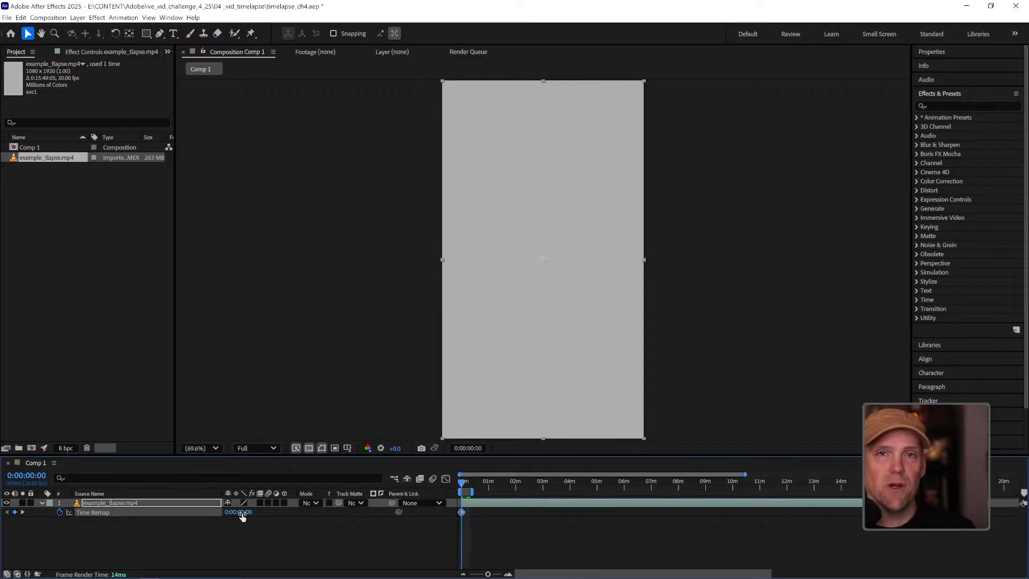
drag(459, 486, 891, 485)
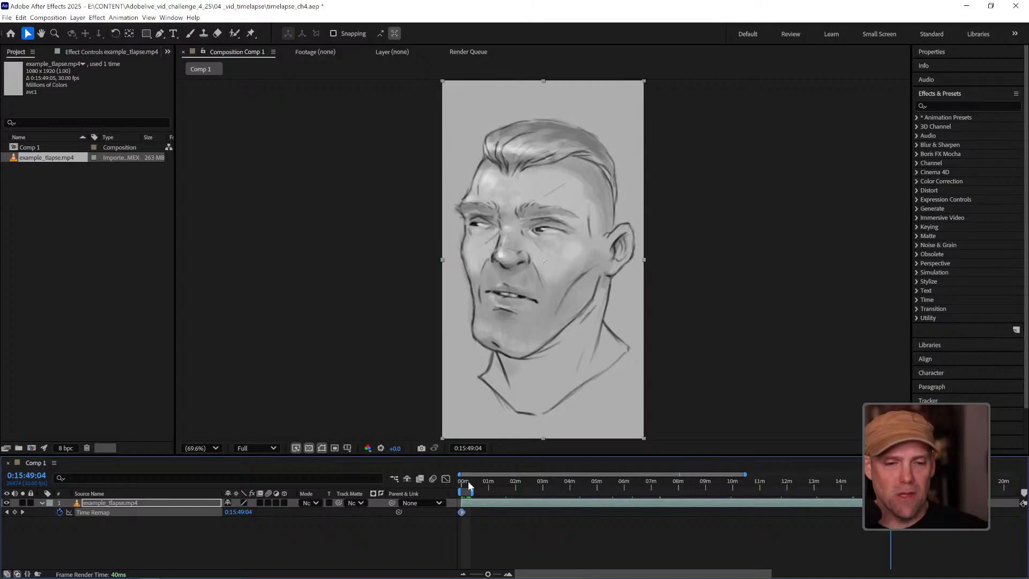
Move the layer's final Time Remap keyframe to 0:00:20:00 so the whole clip plays within the work area
click(470, 484)
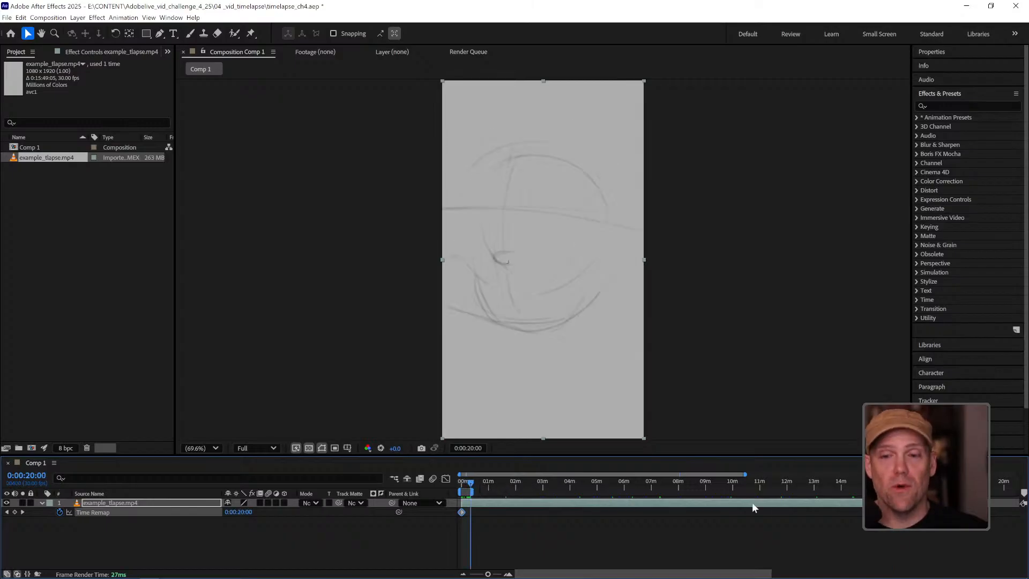
drag(890, 512, 472, 514)
key(ctrl+z)
click(875, 536)
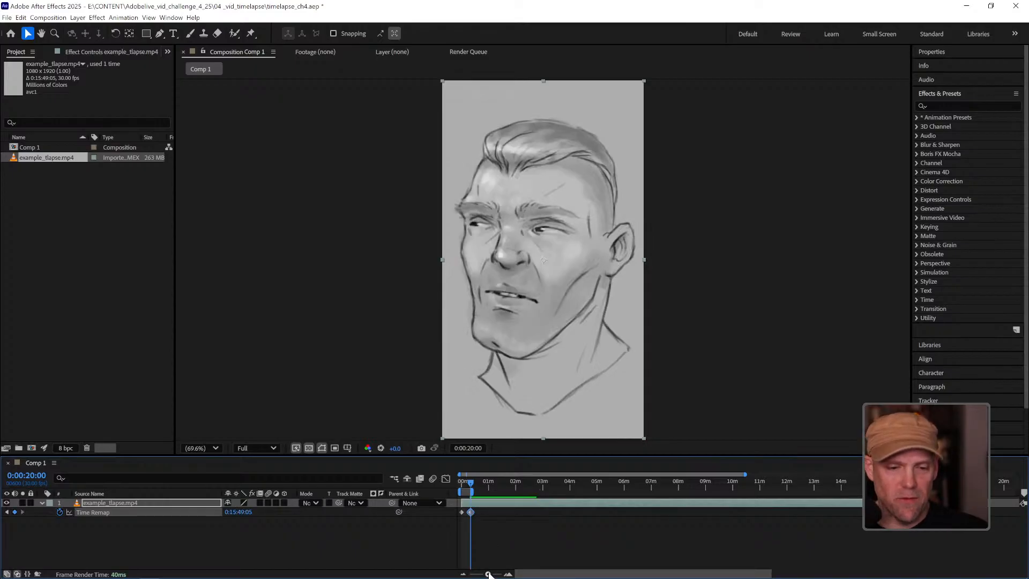
Scrub back to about 0:00:03:01 and preview the sped-up drawing playback
drag(488, 574, 496, 575)
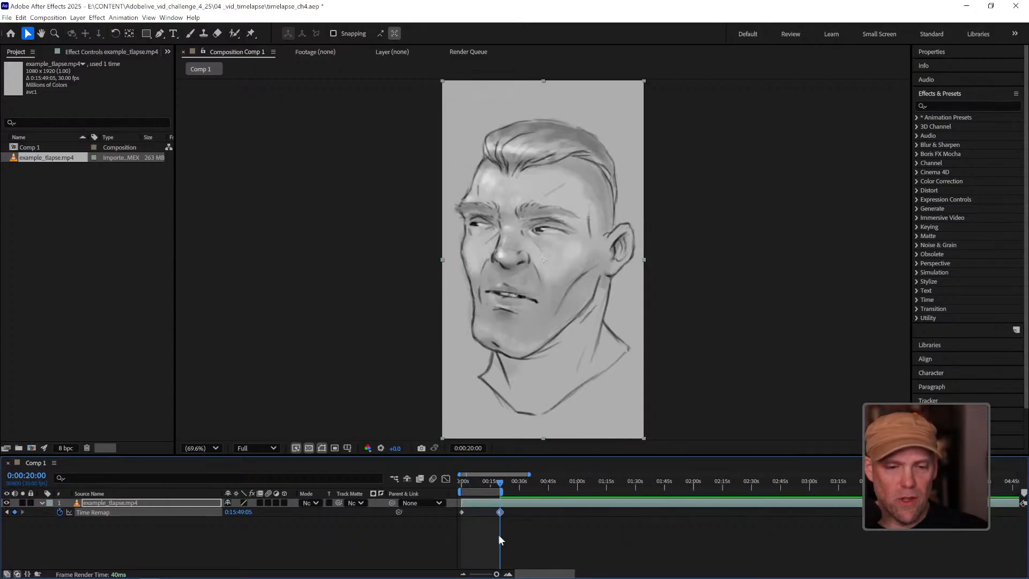
drag(498, 485, 466, 488)
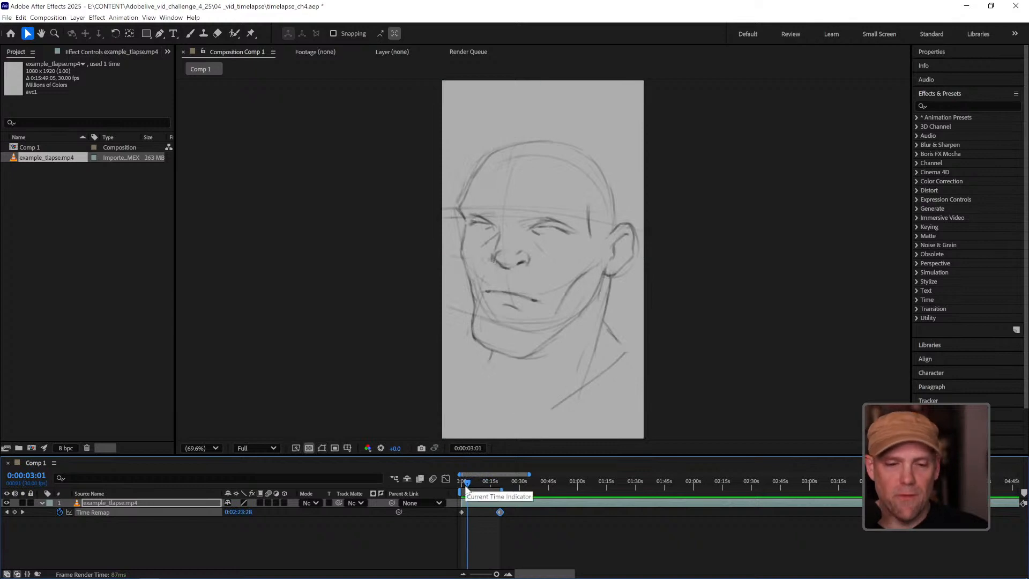
key(space)
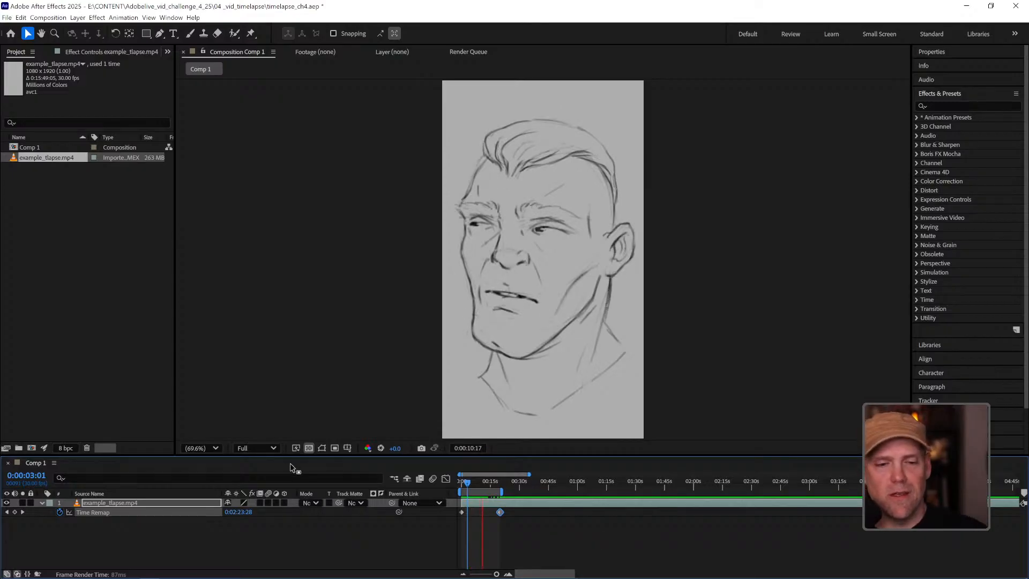
key(space)
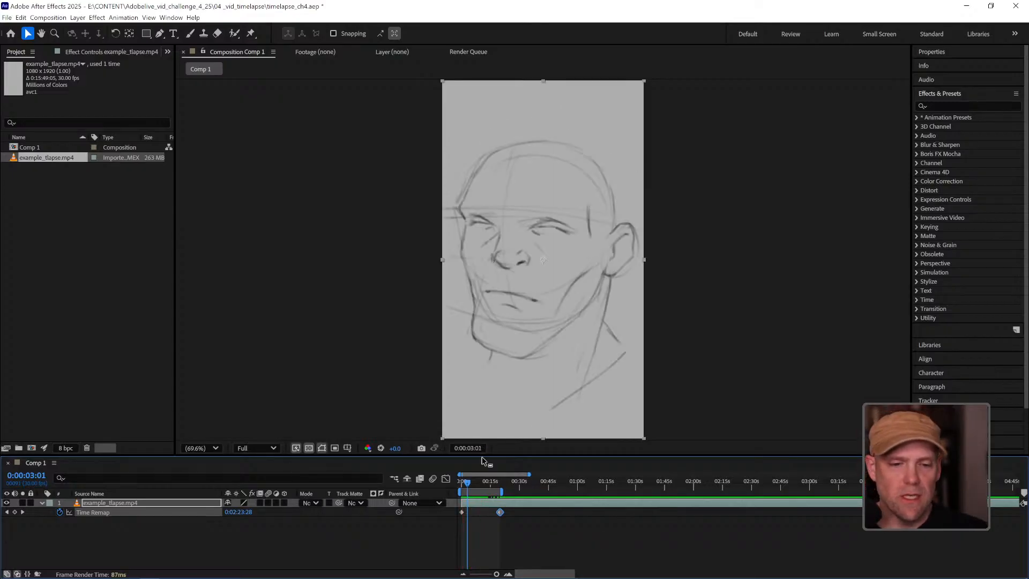
Add a Time Remap keyframe at about 0:00:11:11, between the first and last keyframes
mouse_move(483, 481)
mouse_down()
mouse_move(501, 481)
mouse_move(482, 486)
mouse_up()
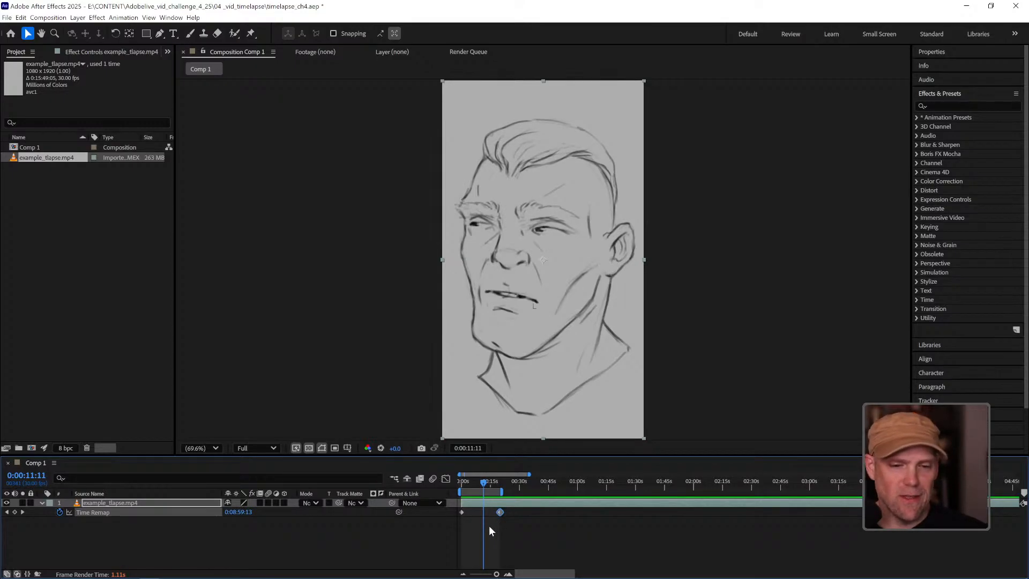
click(14, 511)
click(239, 518)
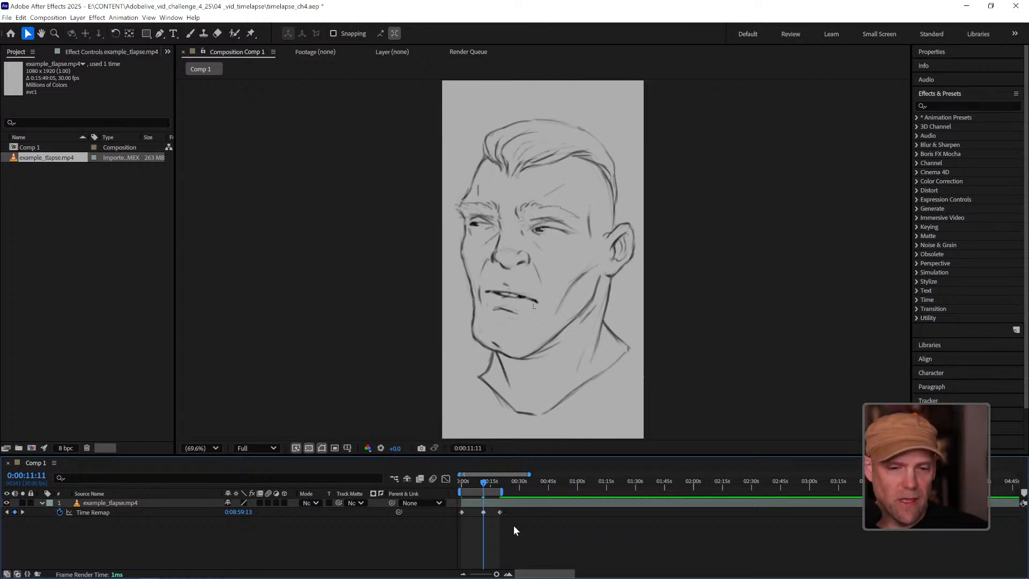
drag(513, 525, 496, 509)
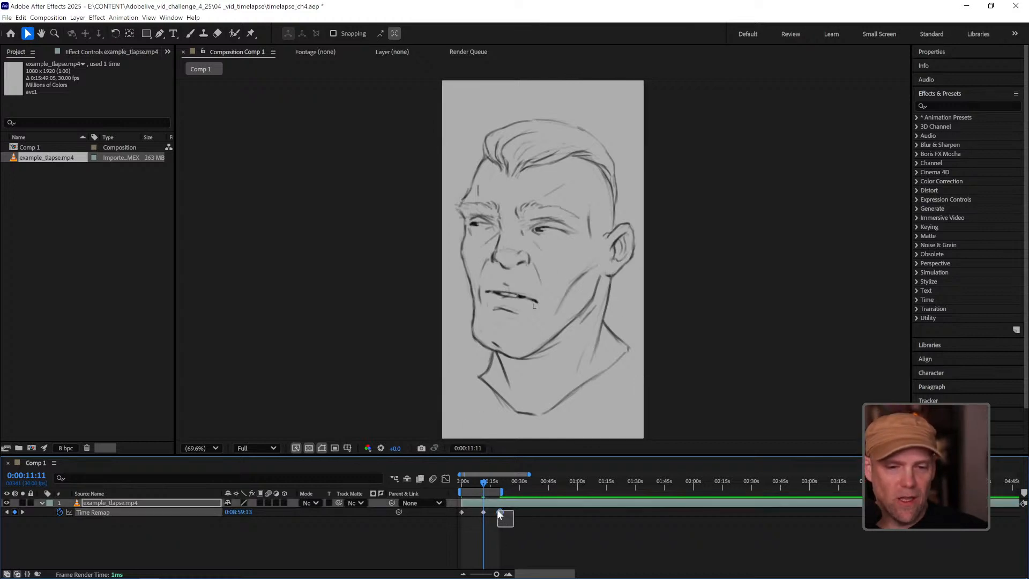
click(519, 535)
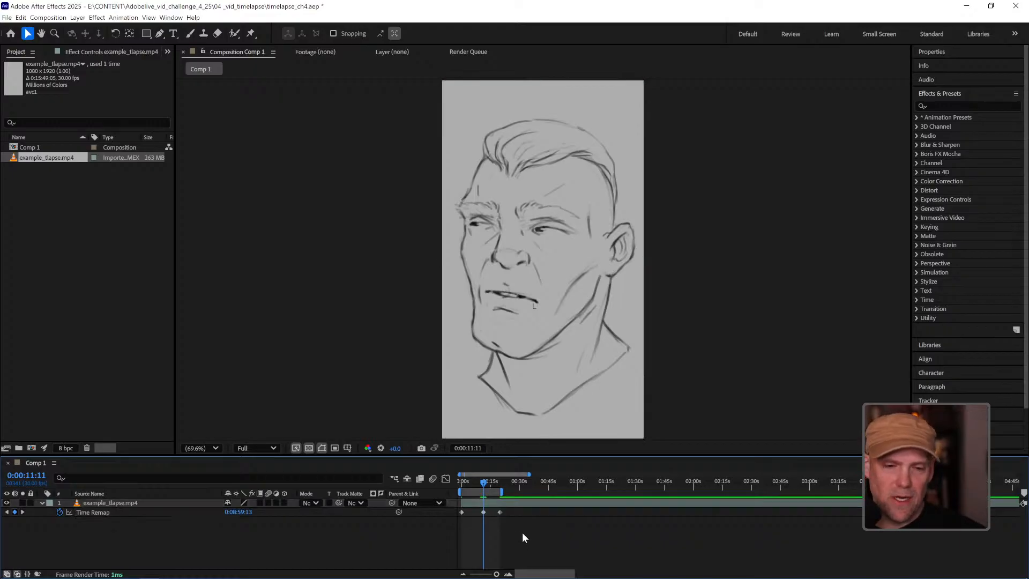
Duplicate the example_tlapse.mp4 layer and delete the copy's first two Time Remap keyframes, keeping the one at 0:00:20:00
click(499, 482)
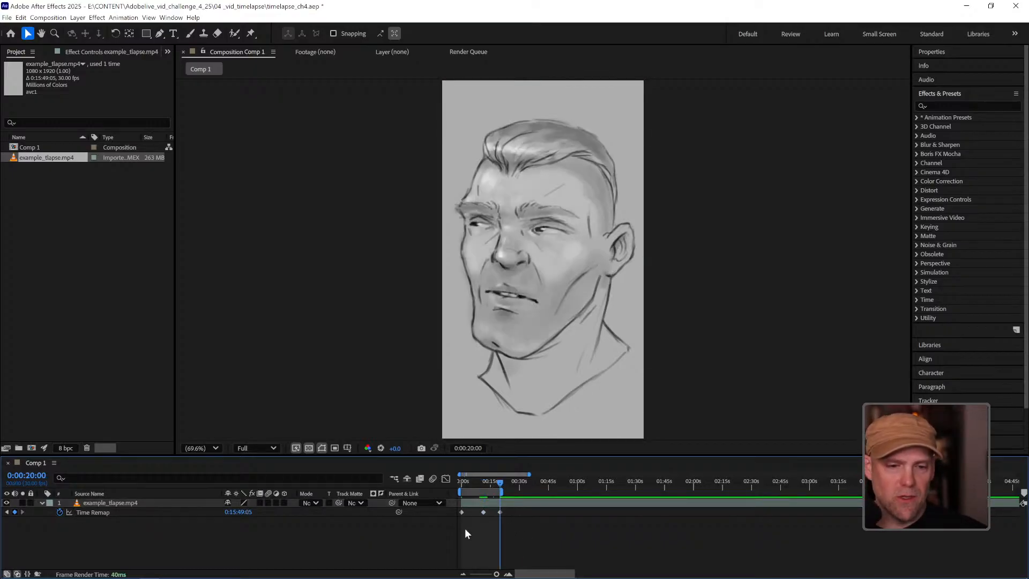
click(147, 504)
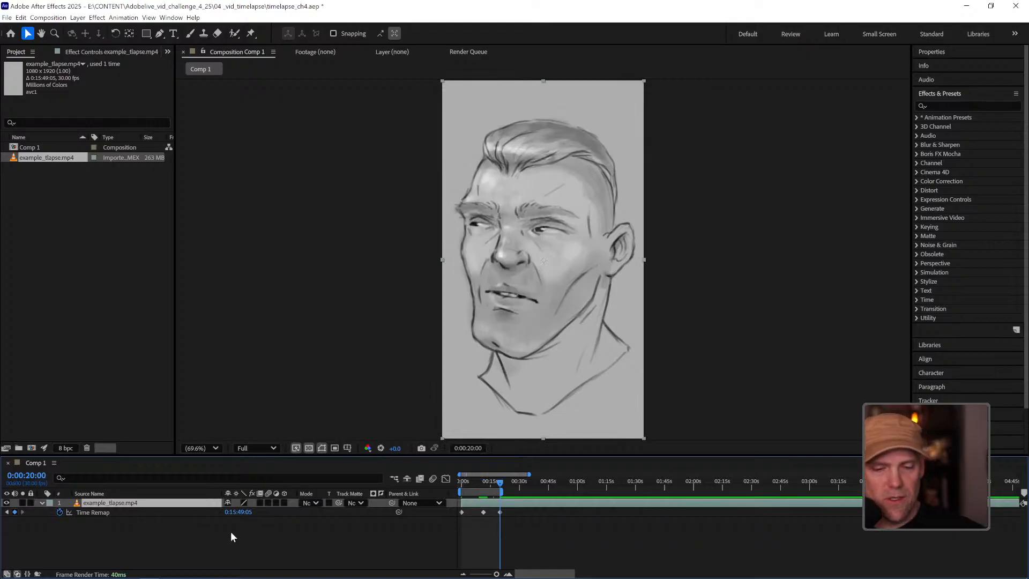
key(ctrl+d)
key(u)
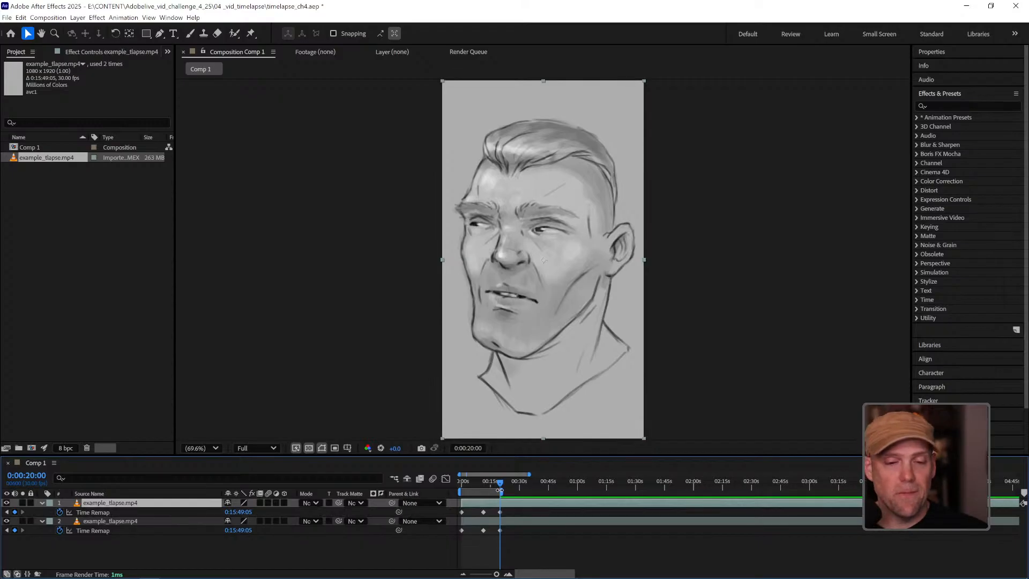
drag(497, 485, 452, 516)
key(Delete)
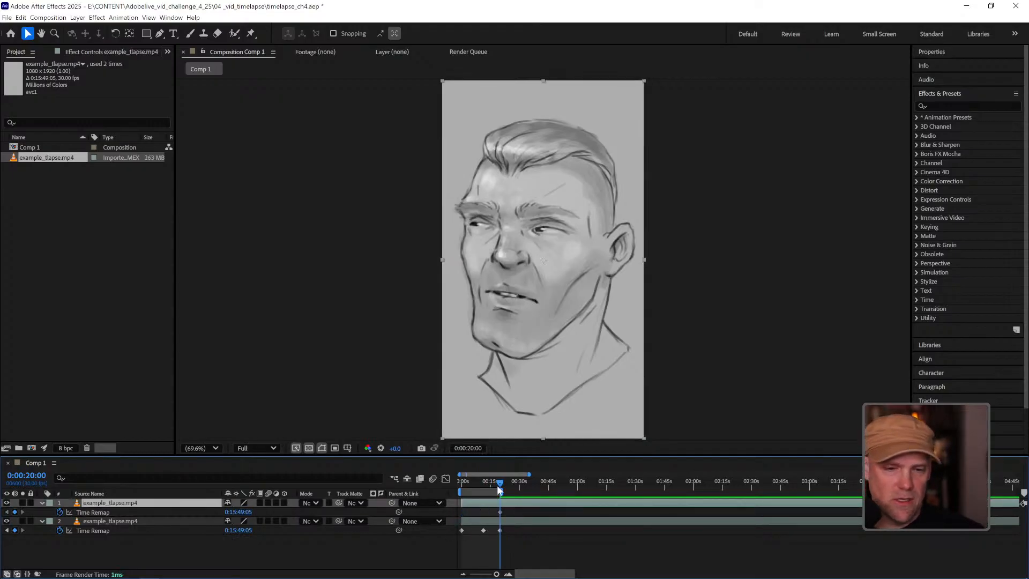
Set the upper layer's Time Remap keyframe at 0:00:20:00 to the source frame 0:15:09:09
mouse_move(499, 482)
mouse_down()
mouse_move(488, 483)
mouse_move(529, 484)
mouse_move(490, 483)
mouse_move(509, 489)
mouse_move(499, 484)
mouse_up()
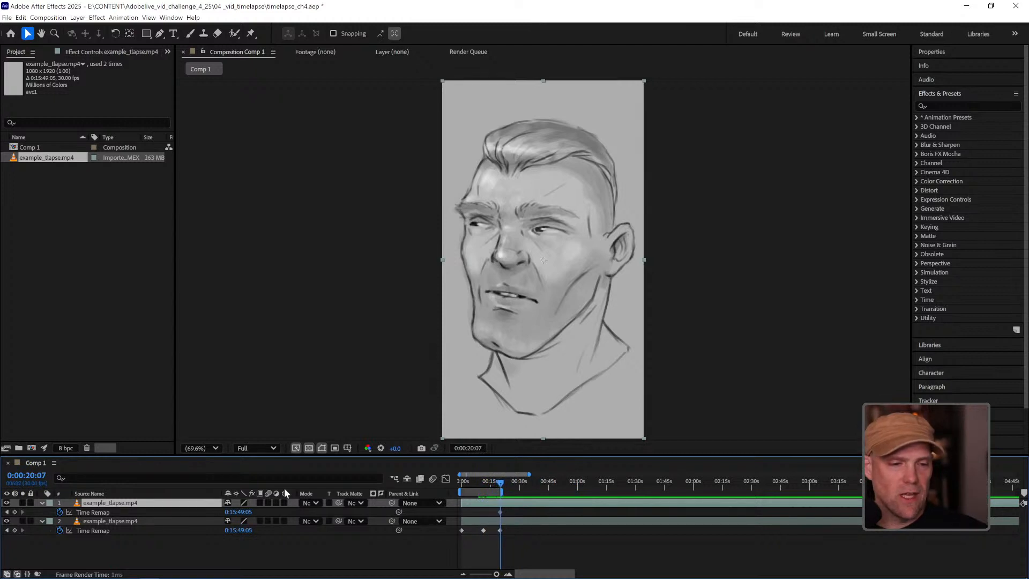
click(497, 483)
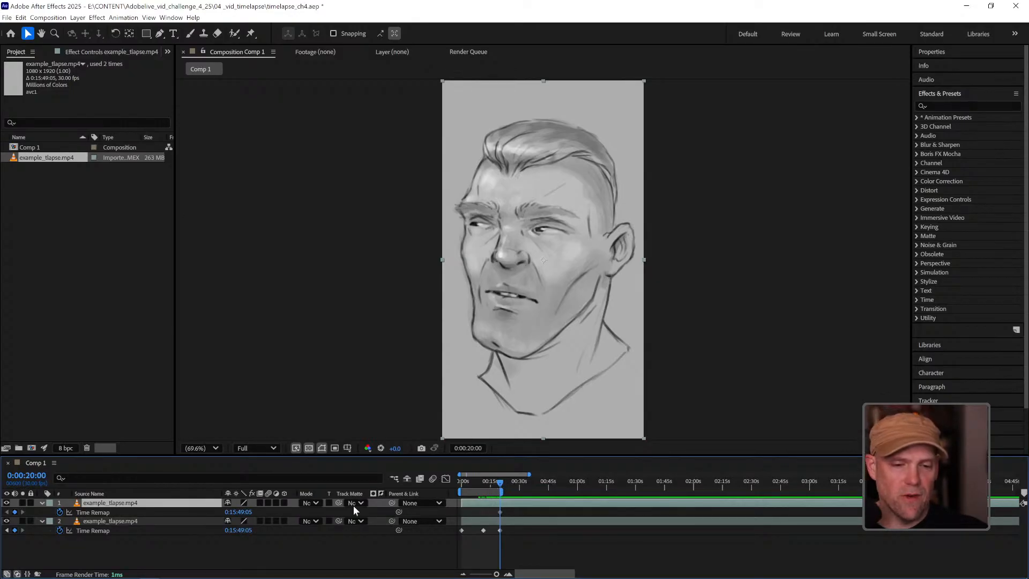
drag(238, 512, 53, 492)
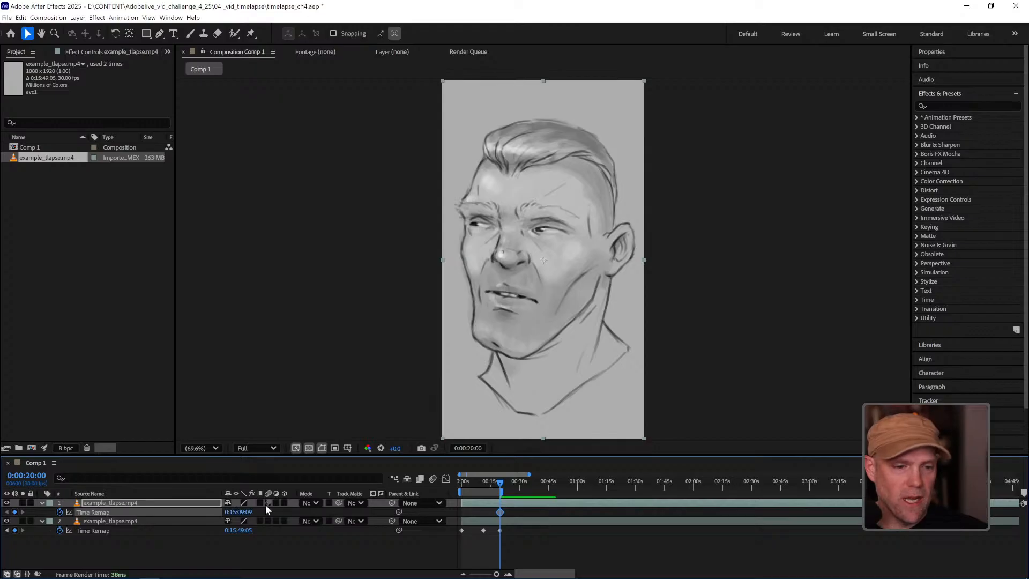
drag(230, 510, 238, 509)
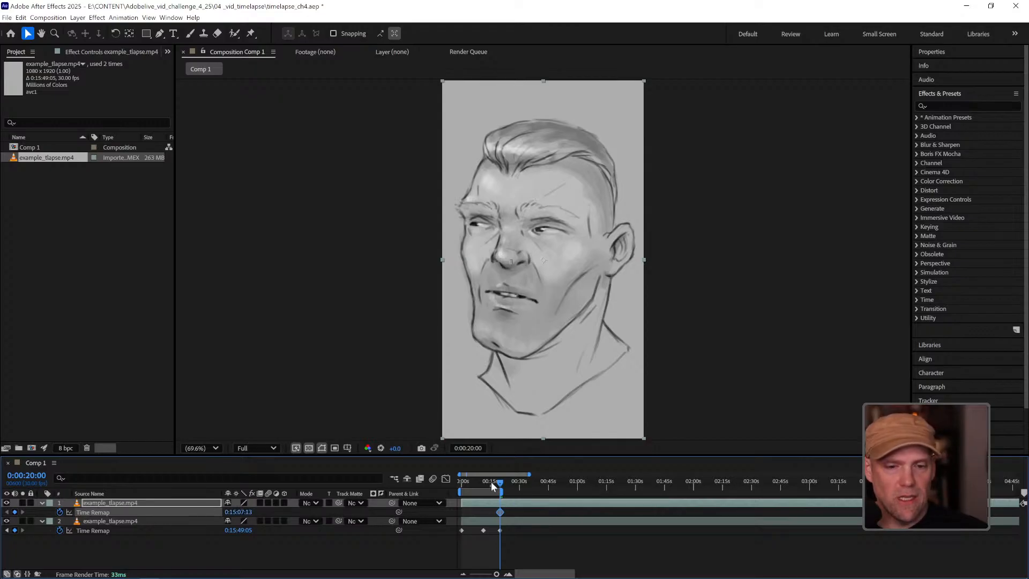
mouse_move(492, 484)
mouse_down()
mouse_move(466, 484)
mouse_move(496, 485)
mouse_up()
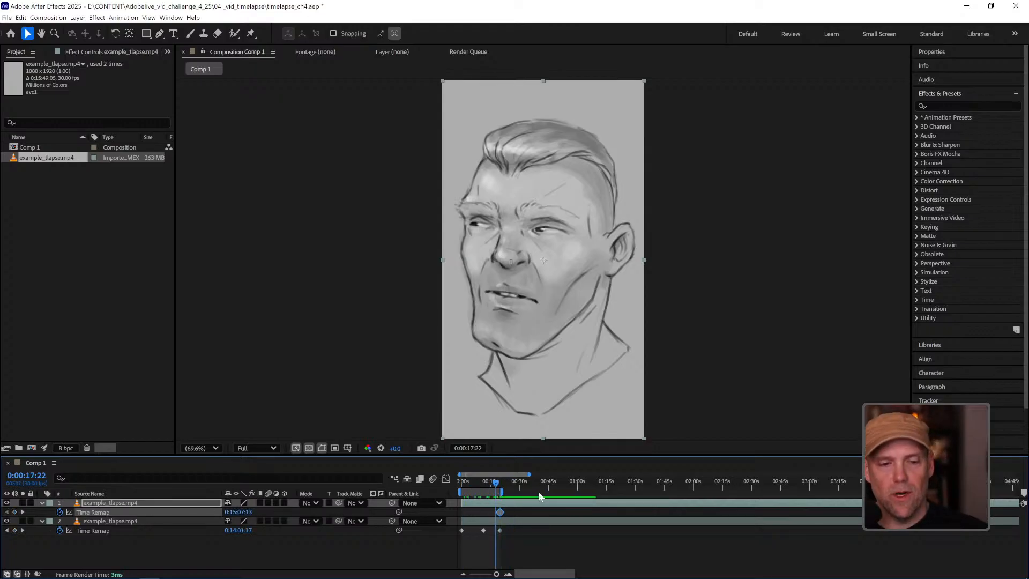
key(k)
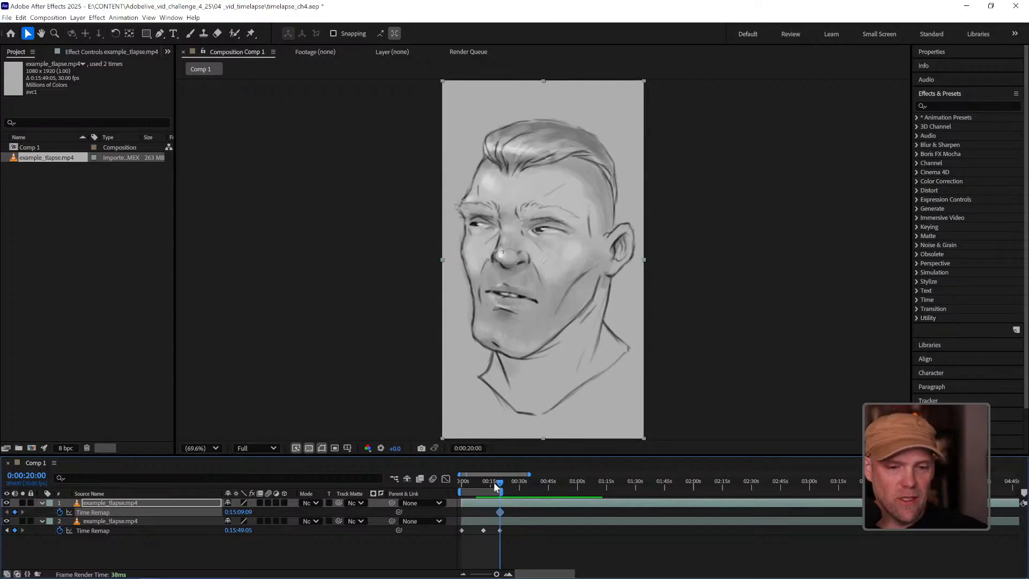
Move the lower layer's middle Time Remap keyframe to 0:00:14:29
drag(500, 484, 483, 483)
click(490, 511)
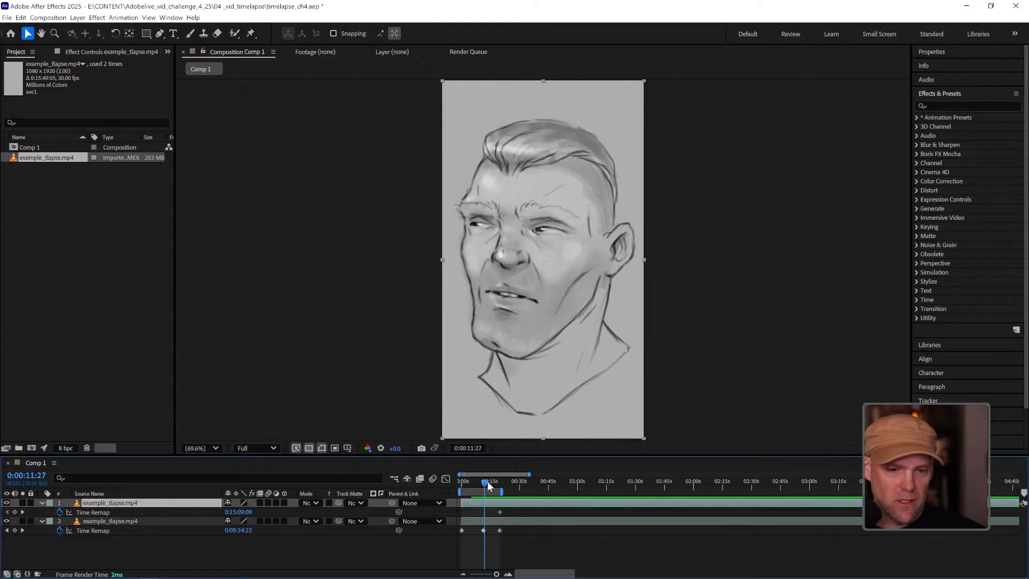
drag(493, 486, 493, 485)
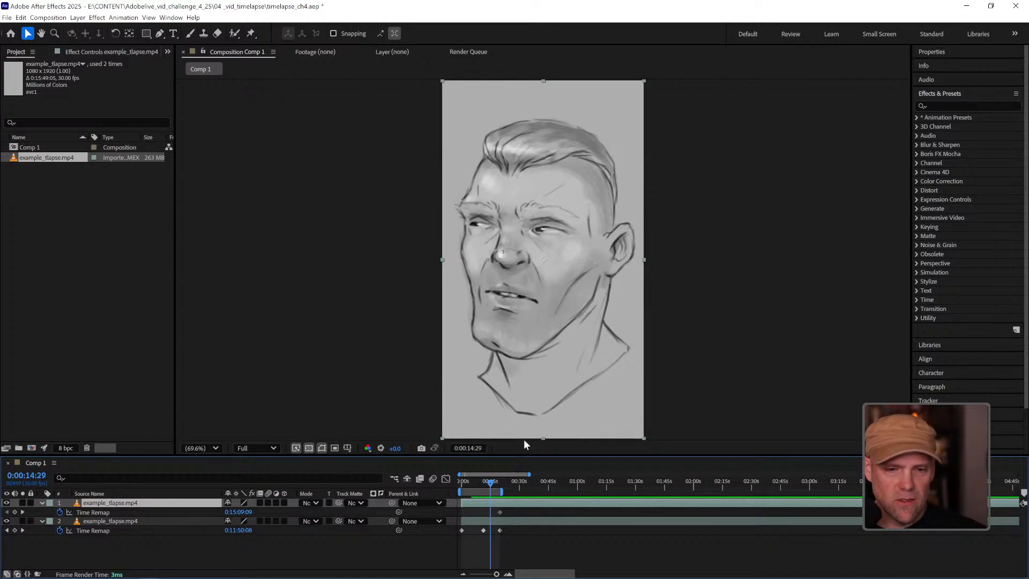
click(492, 529)
drag(483, 530, 483, 530)
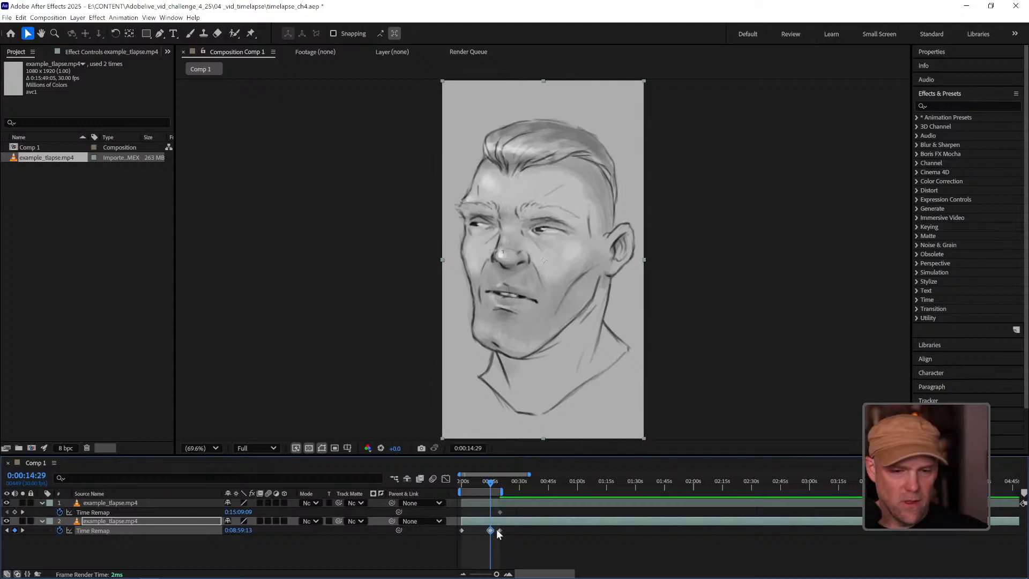
Trim the start of the upper layer to 0:00:14:29
click(500, 529)
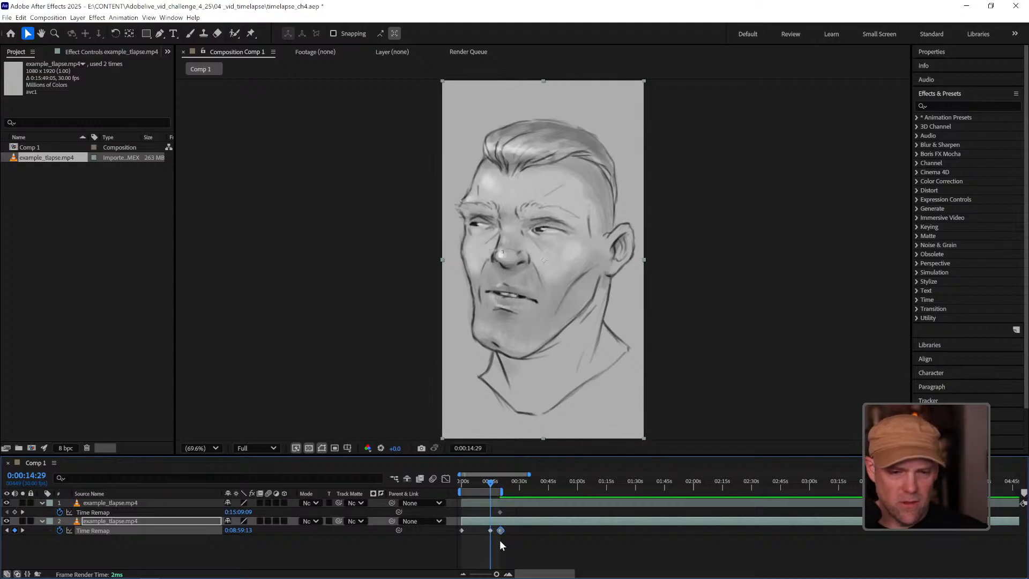
click(504, 504)
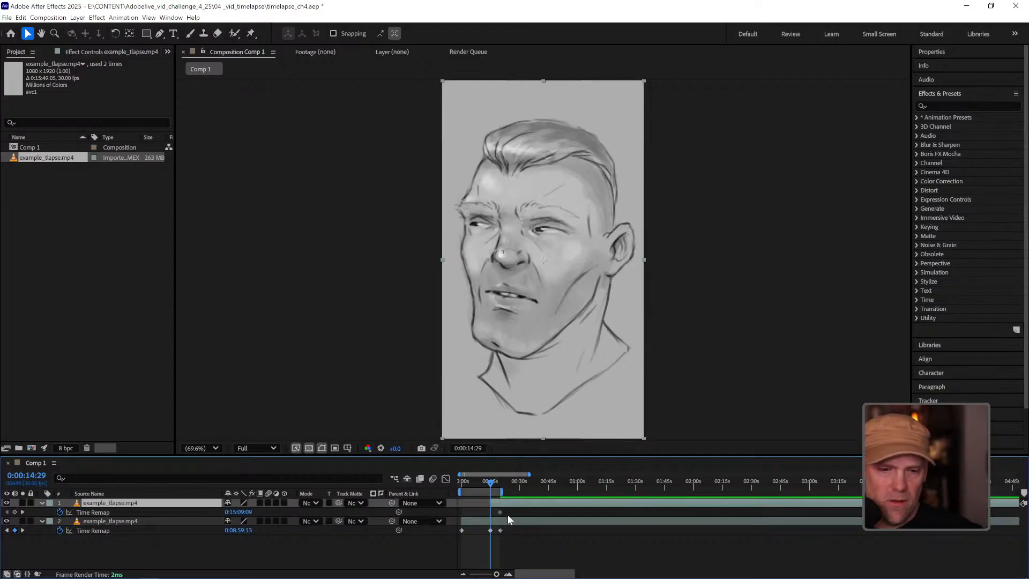
mouse_move(489, 481)
mouse_down()
mouse_move(470, 484)
mouse_move(491, 484)
mouse_up()
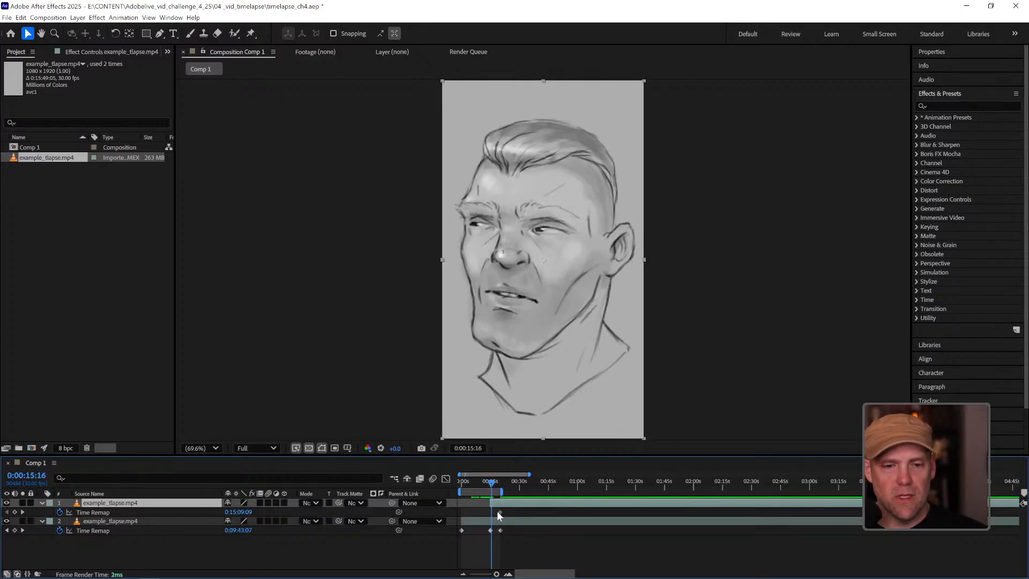
Delete the lower layer's final Time Remap keyframe and trim the layer's end to 0:00:14:29
click(501, 530)
key(Delete)
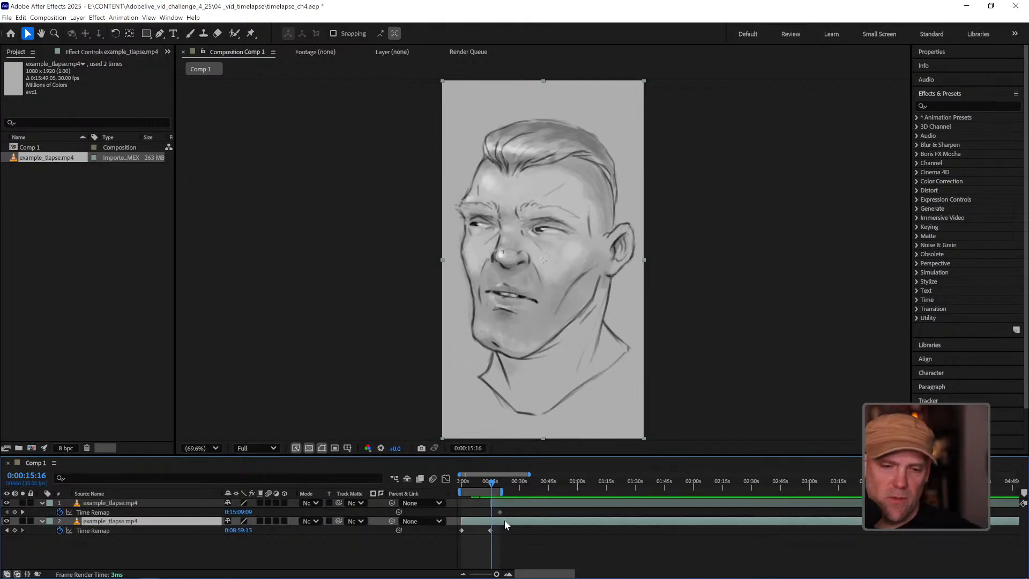
drag(488, 483, 490, 485)
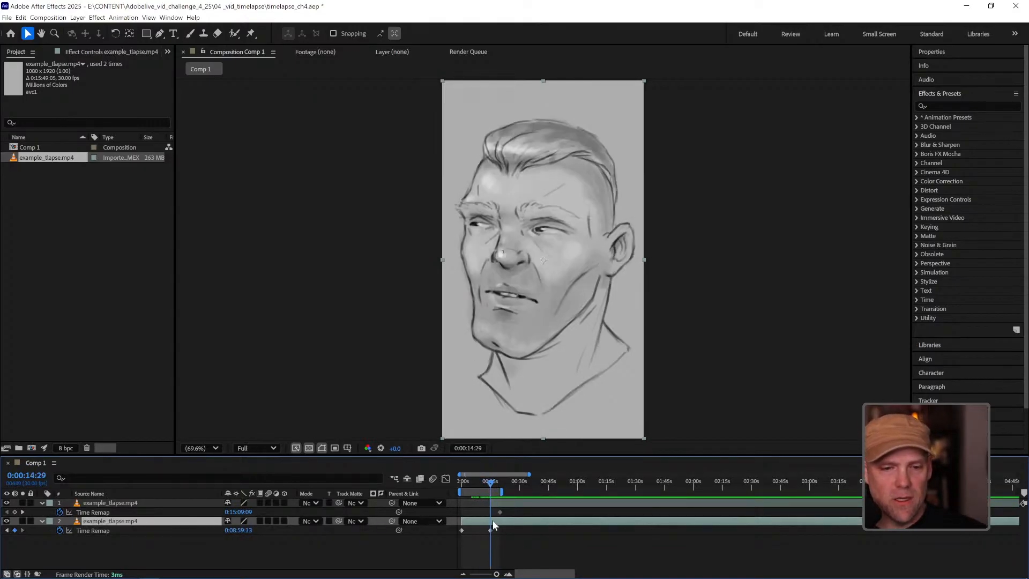
key(alt+bracketright)
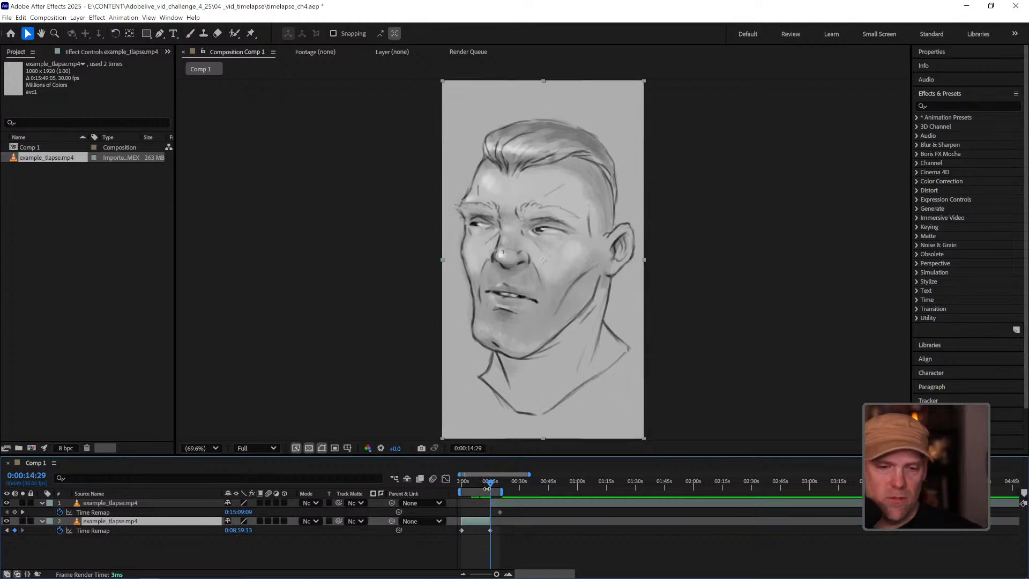
Start the work area at about 0:00:12:06 and preview the cut from the sketch to the shaded drawing
drag(487, 481, 480, 481)
key(space)
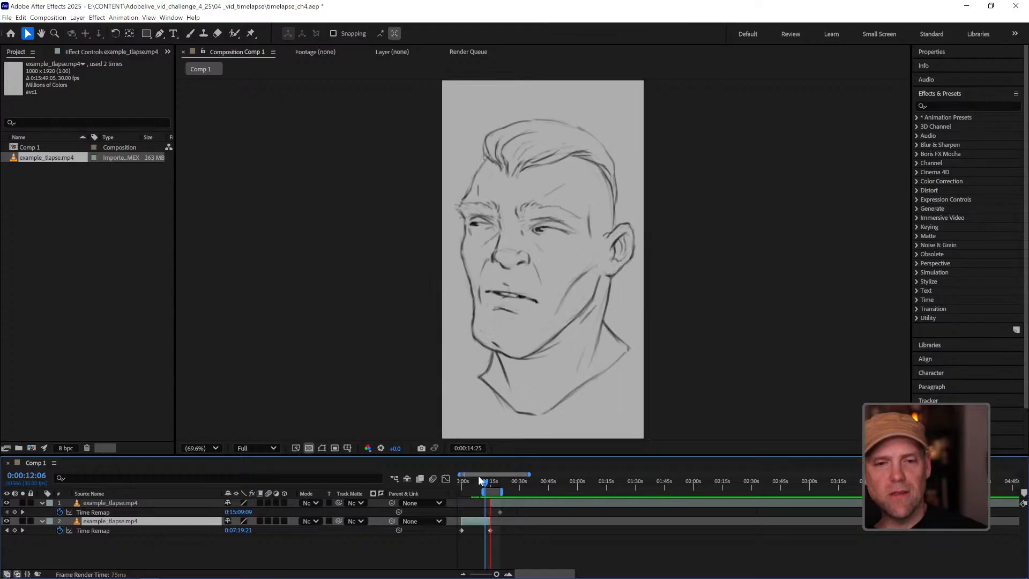
key(space)
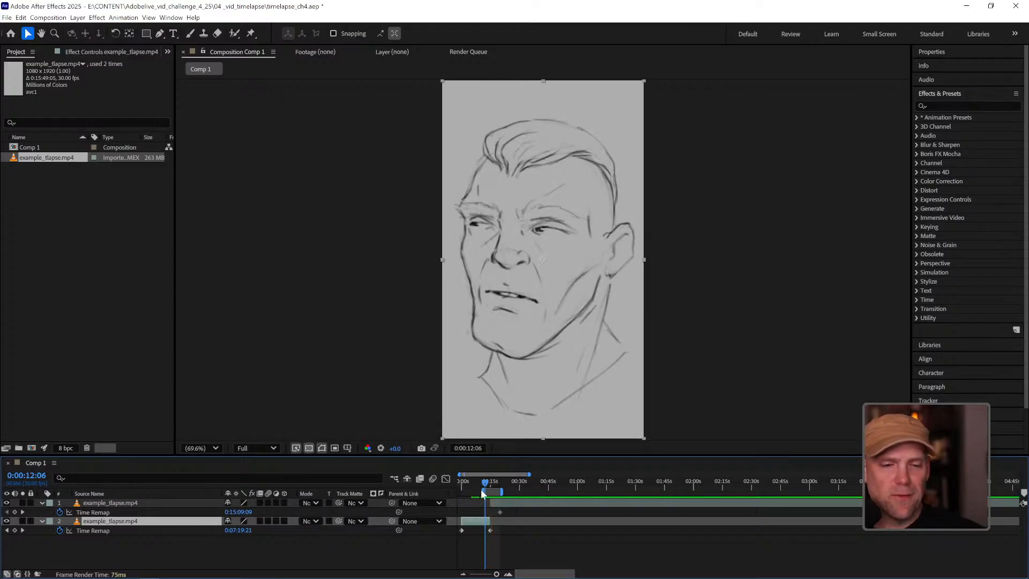
Add Position and Scale keyframes to the upper layer at 0:00:14:29 and 0:00:15:07
drag(485, 484, 490, 484)
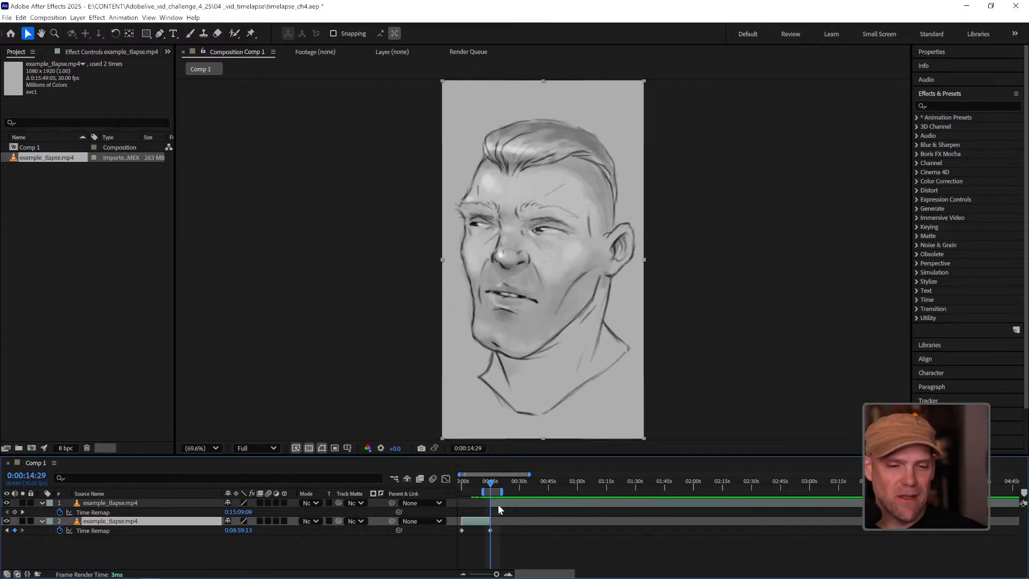
click(507, 574)
click(508, 574)
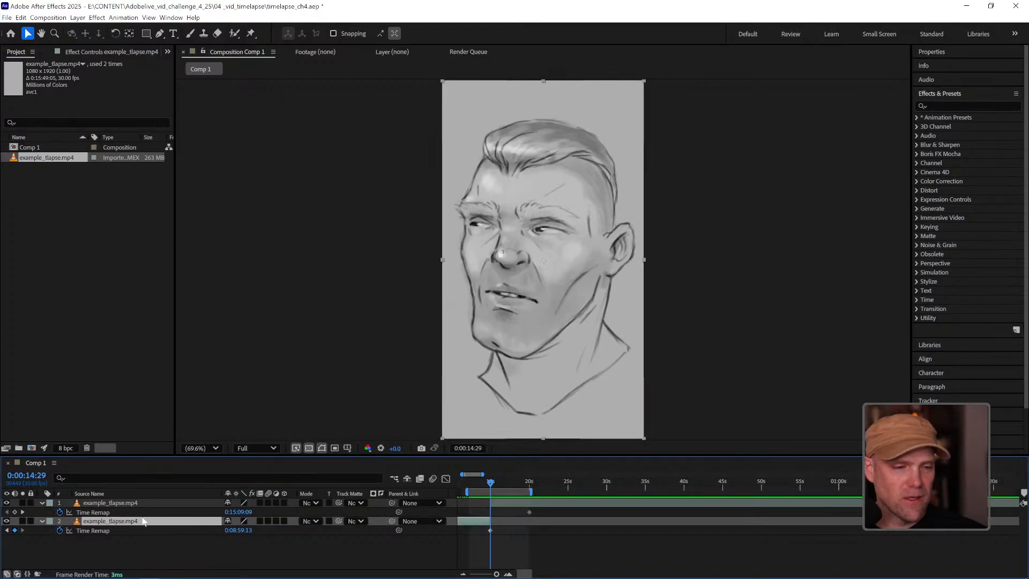
click(131, 504)
key(p)
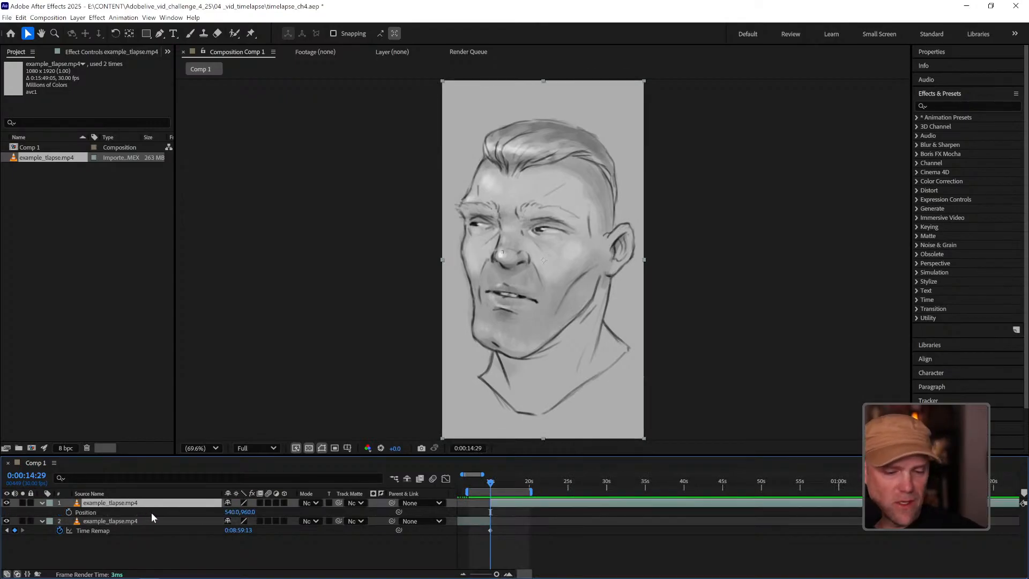
key(shift+s)
click(68, 512)
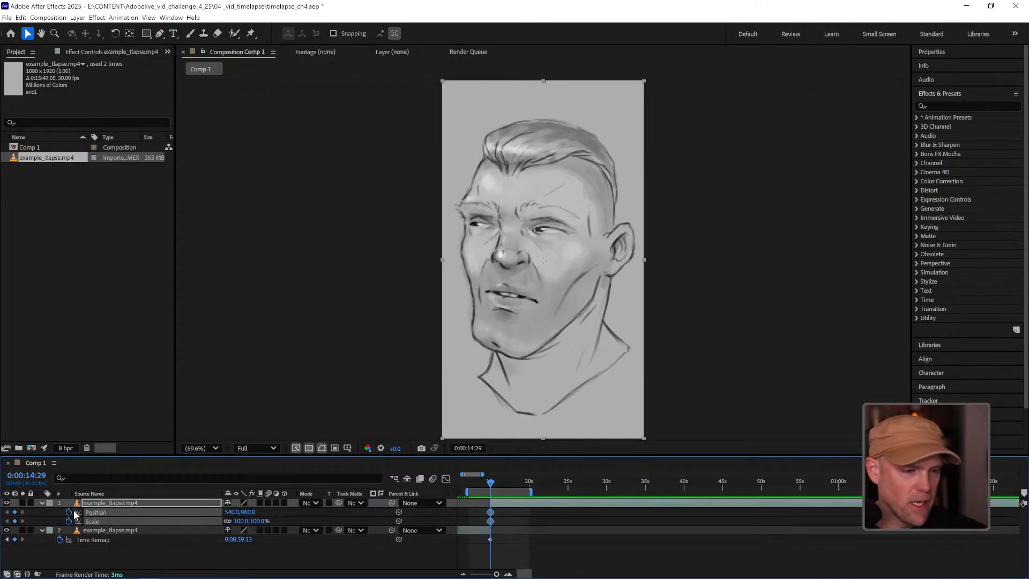
click(508, 573)
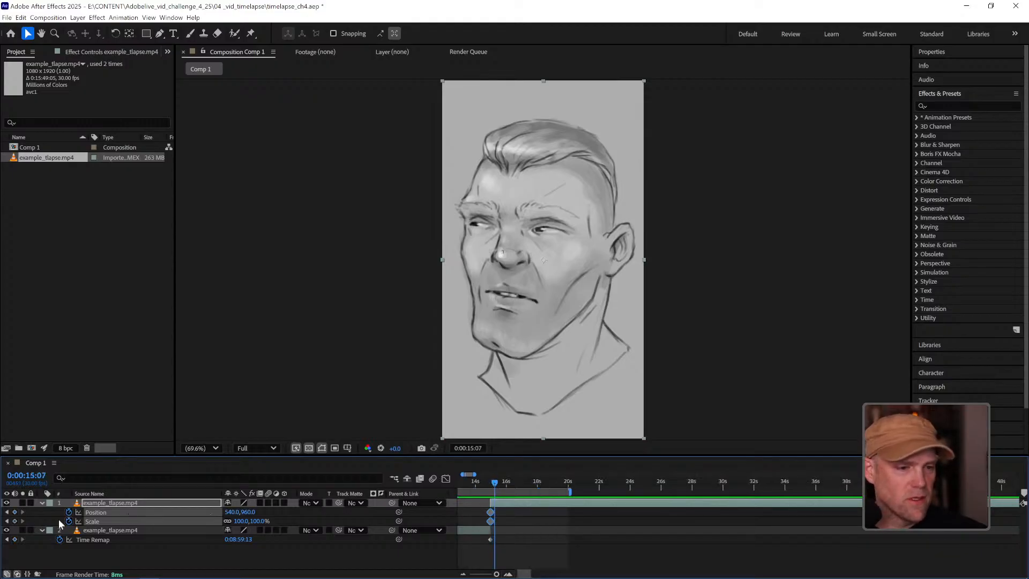
click(6, 521)
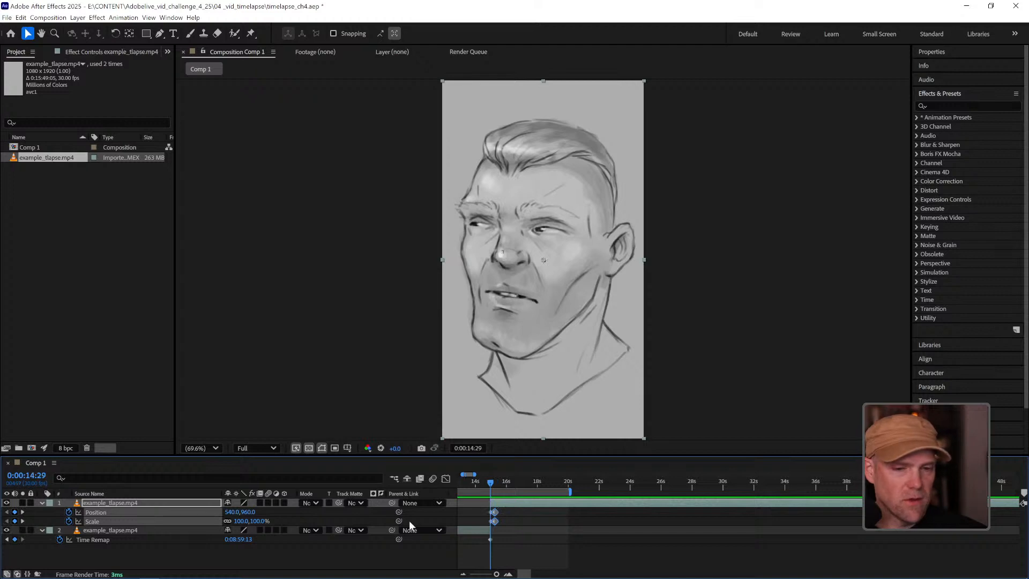
At 0:00:14:29, scale the upper layer to 428% and move it to position 1296.8, 1629.2, framing the nose closely
click(549, 551)
drag(257, 524, 550, 336)
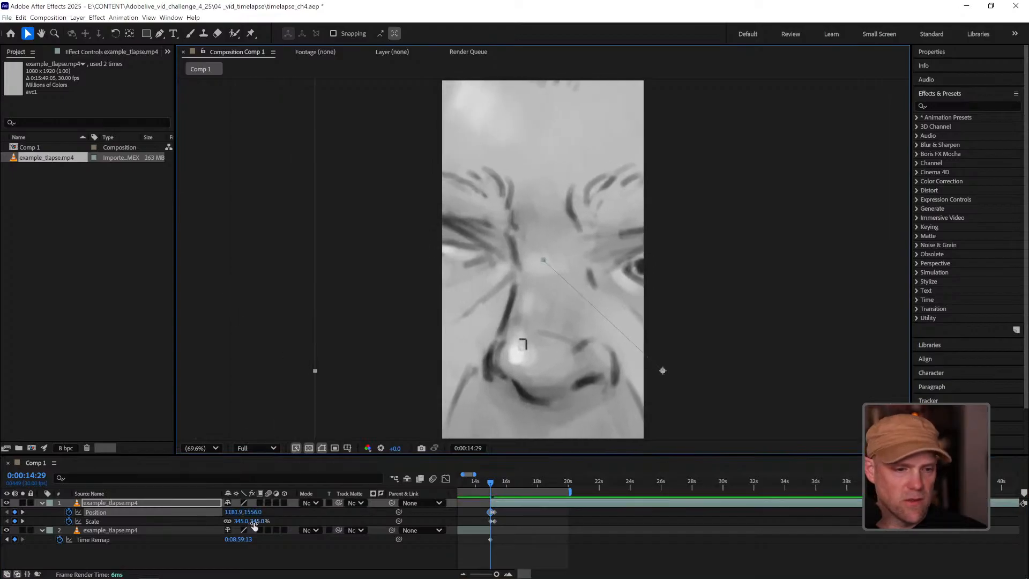
drag(251, 521, 523, 333)
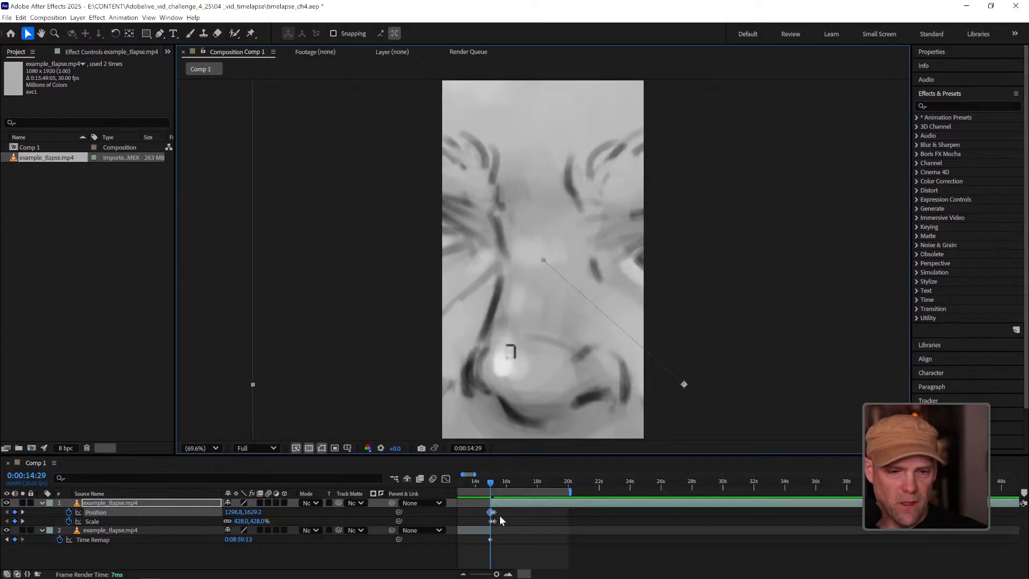
Apply Easy Ease to the upper layer's Position and Scale keyframes at 0:00:15:07 and preview the zoom-out transition
drag(501, 510, 493, 523)
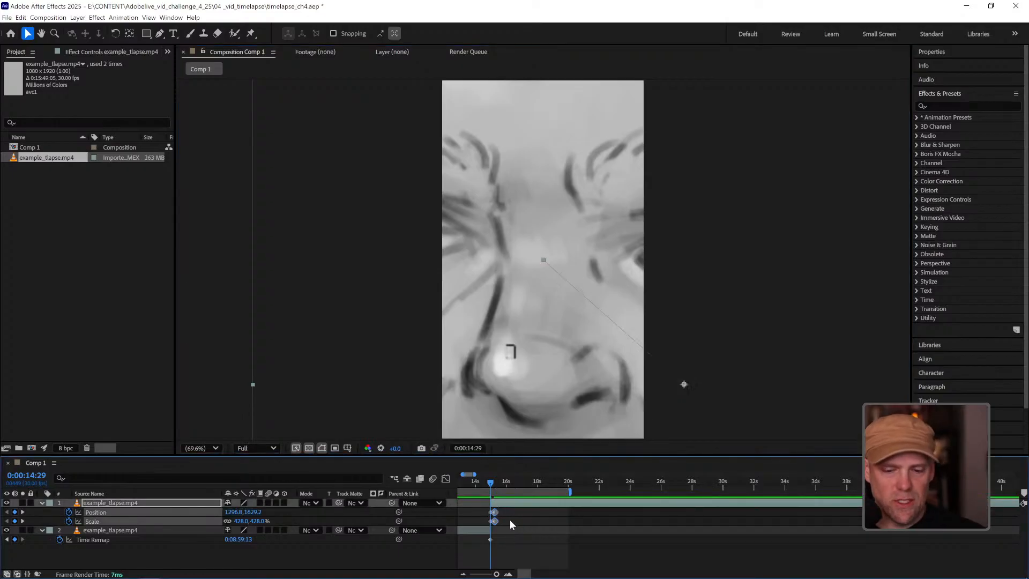
click(508, 573)
click(507, 573)
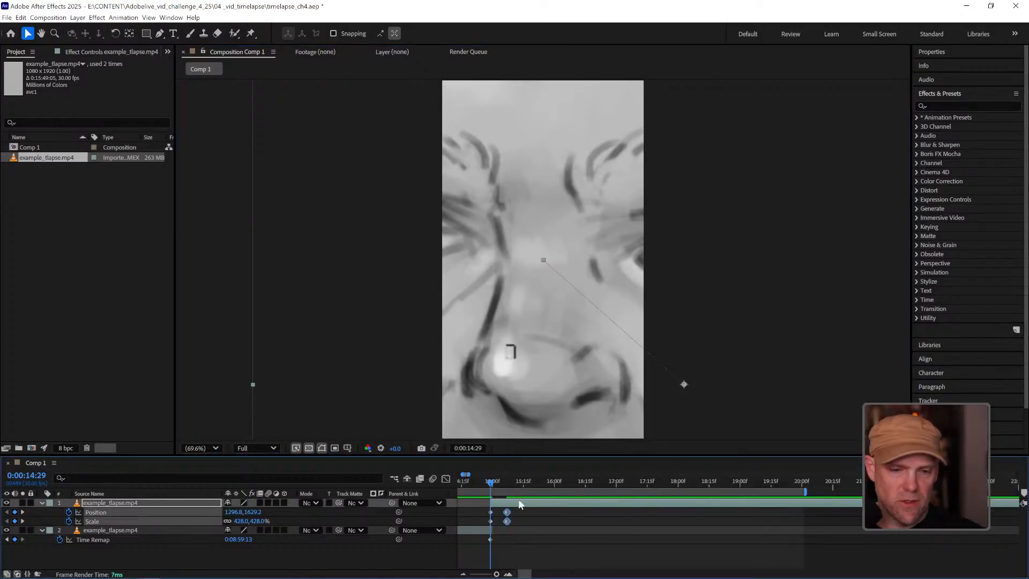
drag(520, 524, 504, 513)
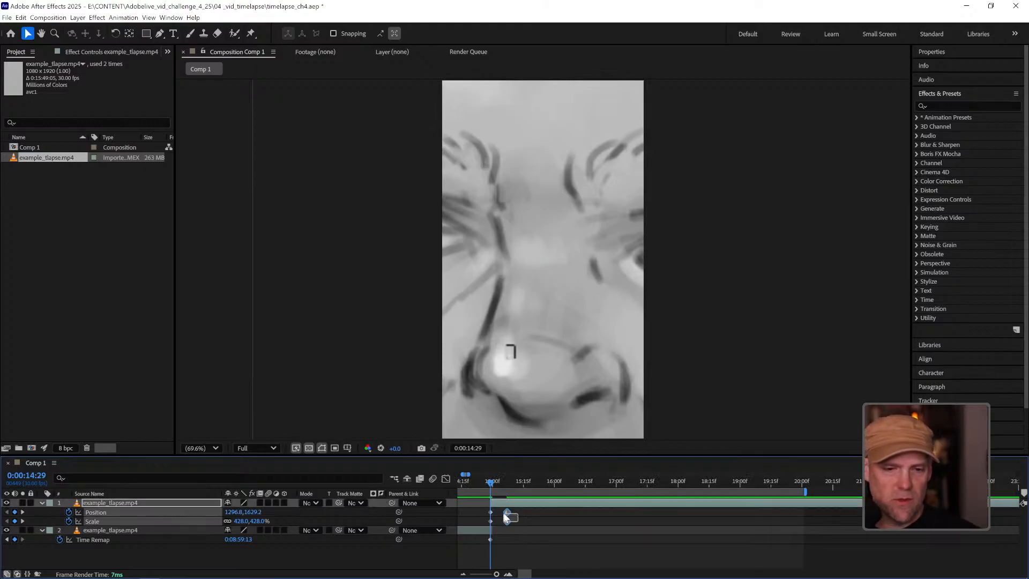
key(F9)
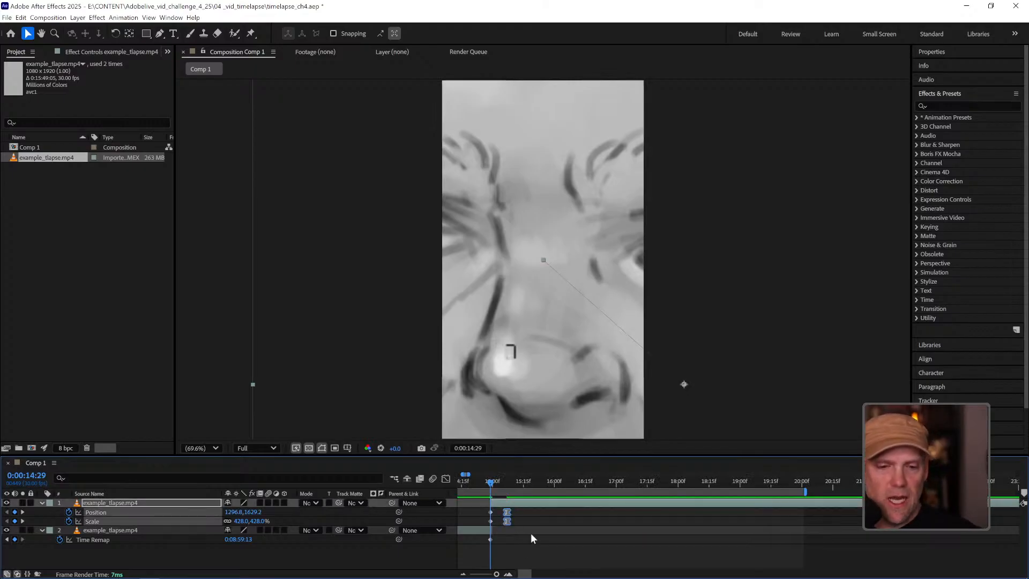
click(531, 535)
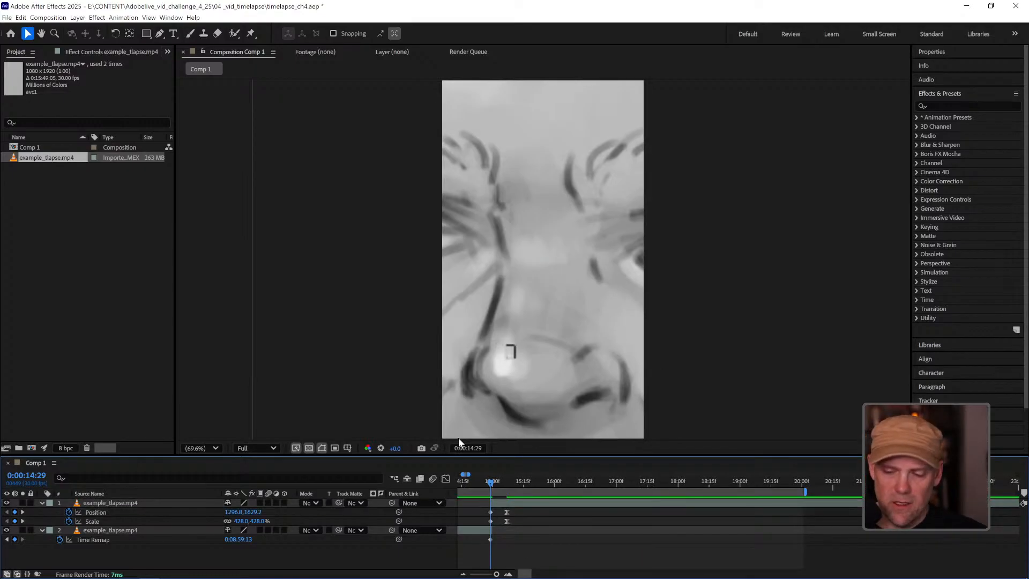
key(space)
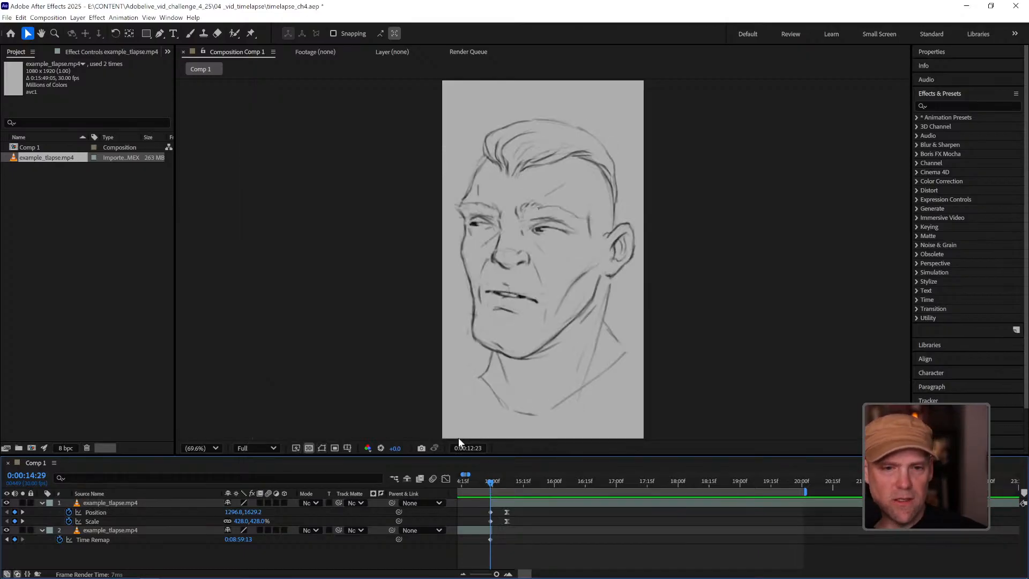
Start the work area at 0:00:14:18 and preview the zoom-out transition to the shaded drawing
key(space)
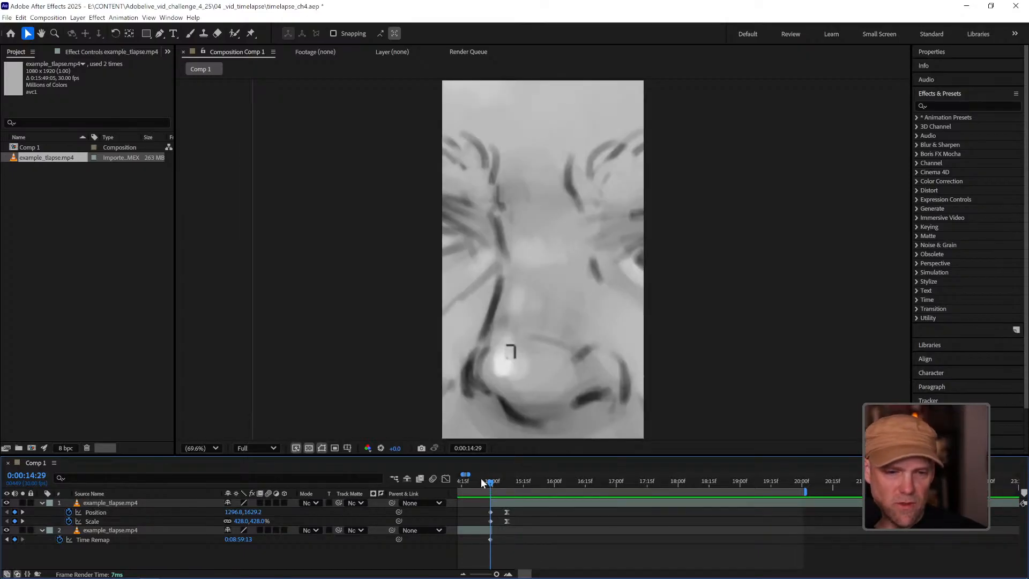
drag(480, 481, 469, 482)
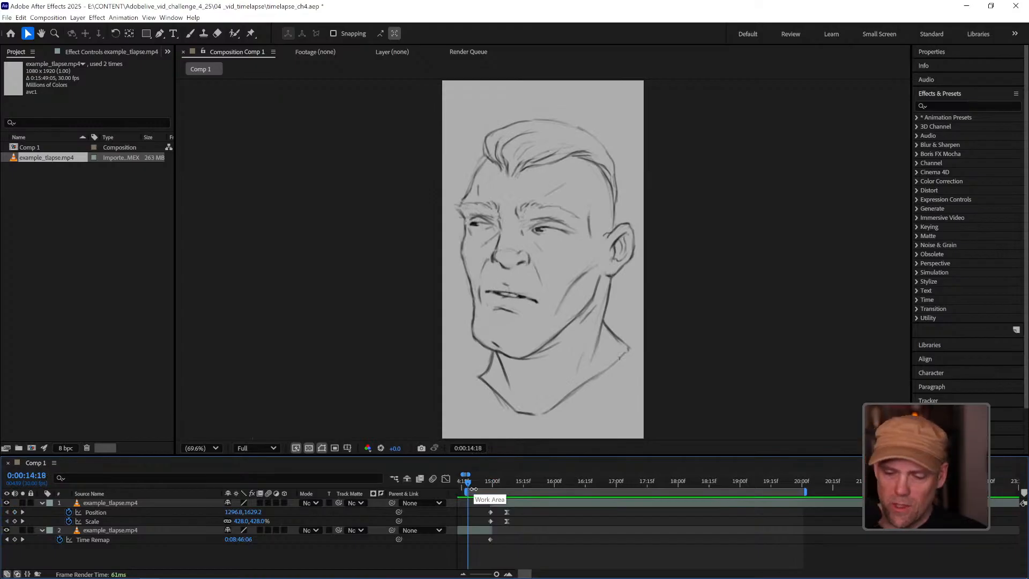
key(space)
key(space)
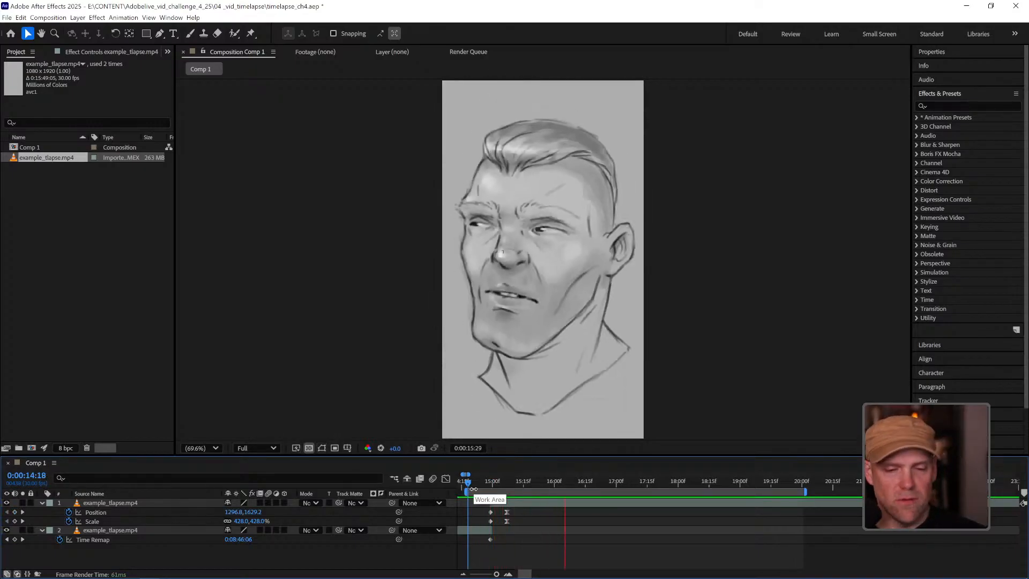
key(space)
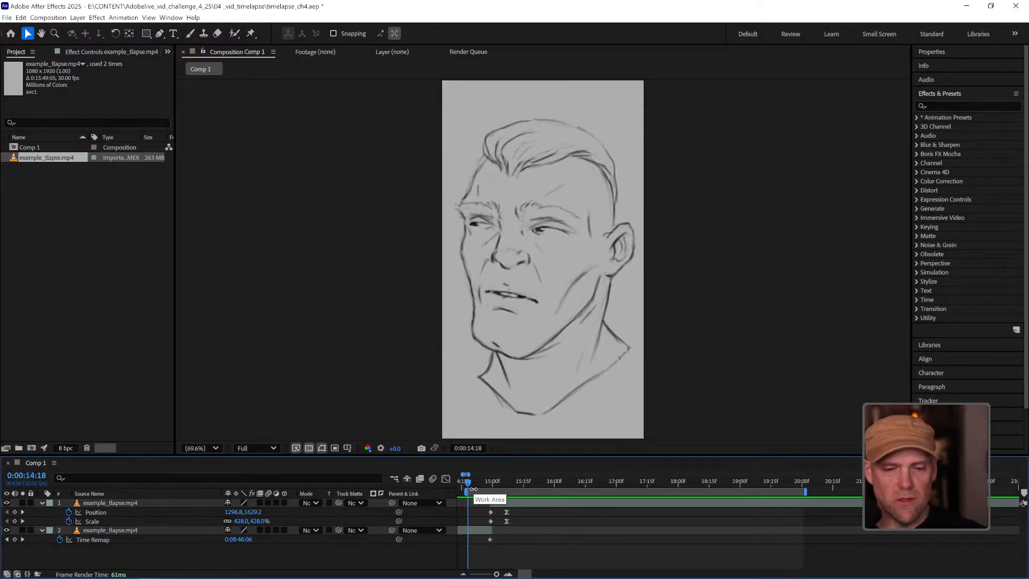
Move the upper layer's ending Position and Scale keyframes to 0:00:15:04
click(501, 481)
mouse_move(512, 512)
mouse_down()
mouse_move(506, 527)
mouse_move(501, 512)
mouse_move(506, 526)
mouse_up()
click(501, 531)
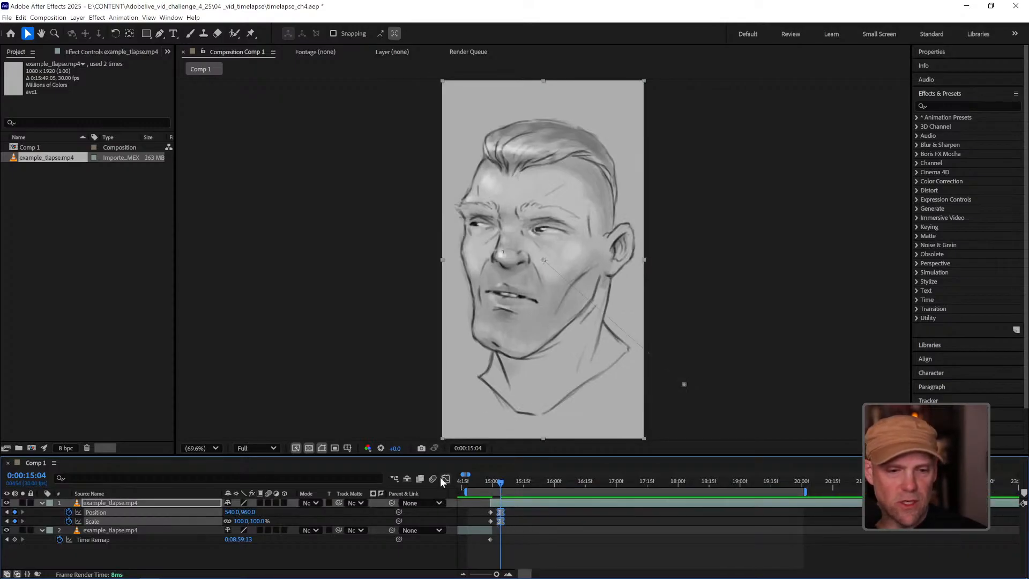
In the Graph Editor, lengthen the incoming ease handle of the Position keyframe at 0:00:15:04 so the speed peaks early
click(444, 478)
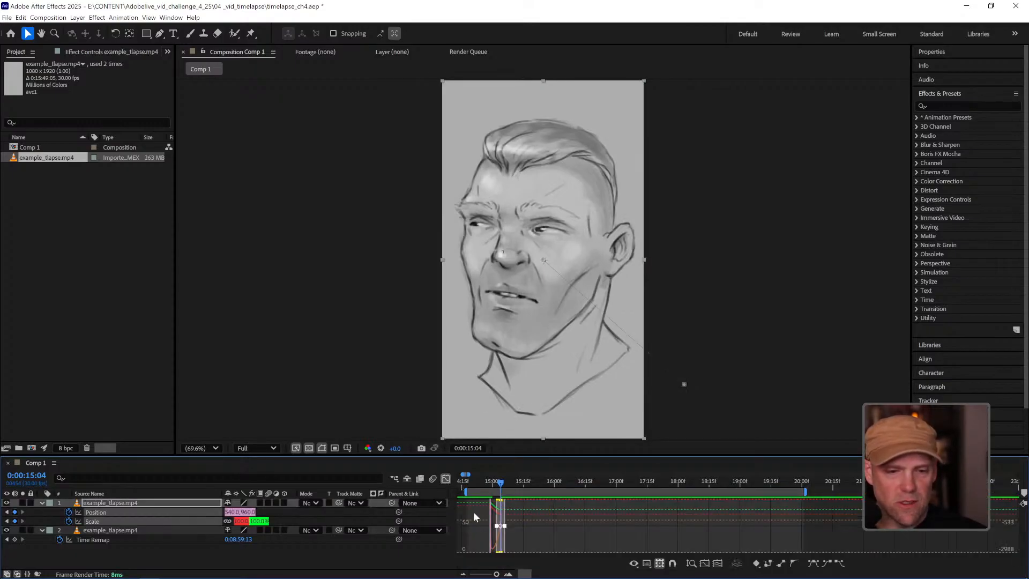
click(718, 563)
drag(656, 455, 660, 420)
click(140, 476)
click(140, 476)
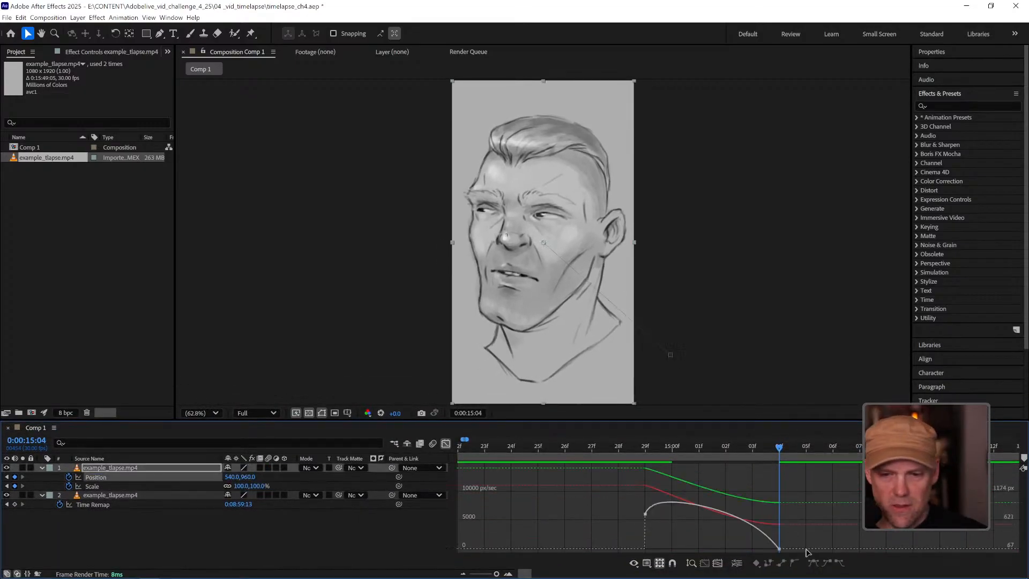
click(778, 549)
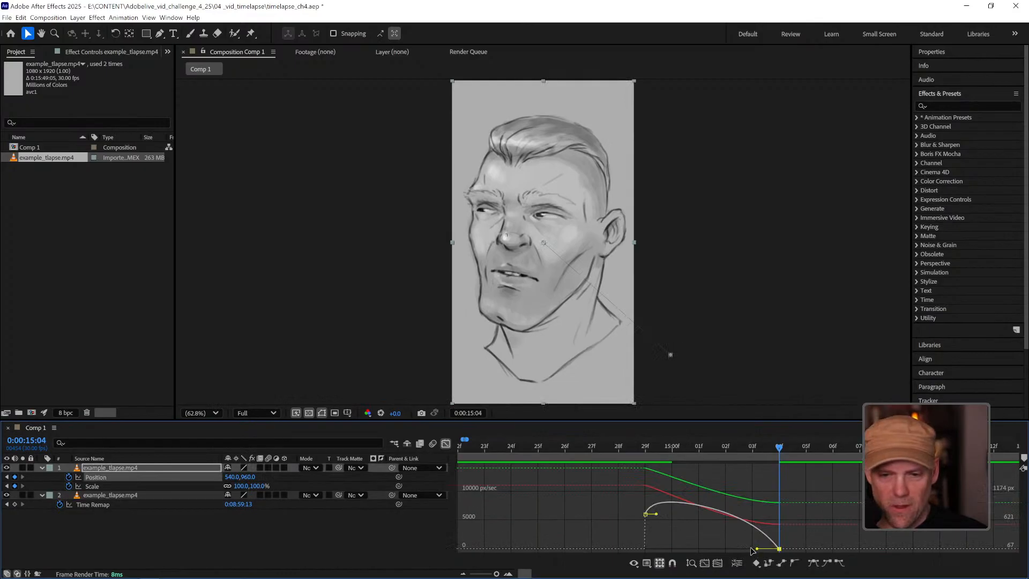
drag(755, 549, 731, 548)
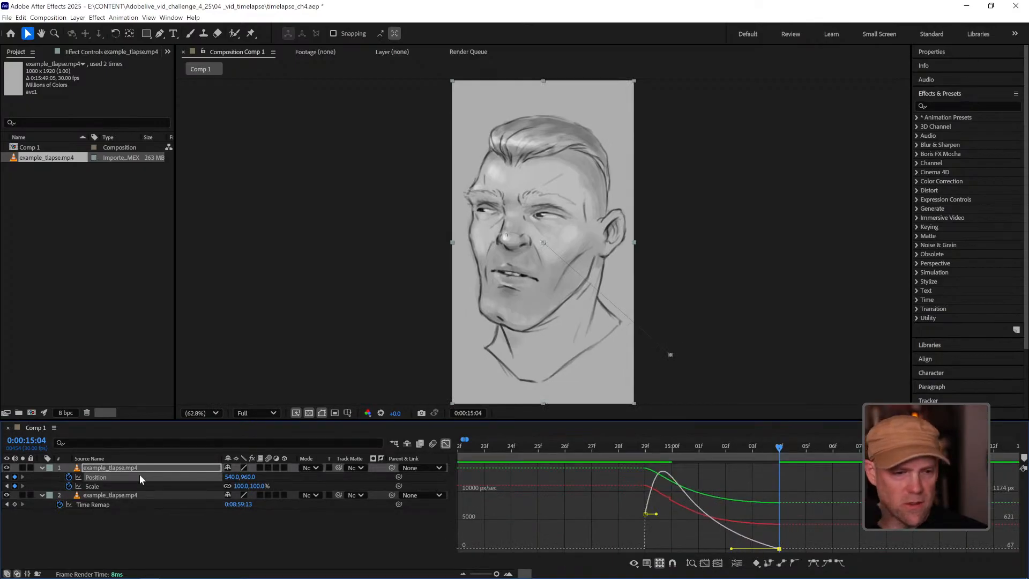
Lengthen the incoming ease handle of the upper layer's Scale keyframe at 0:00:15:04, and close the Graph Editor
click(129, 485)
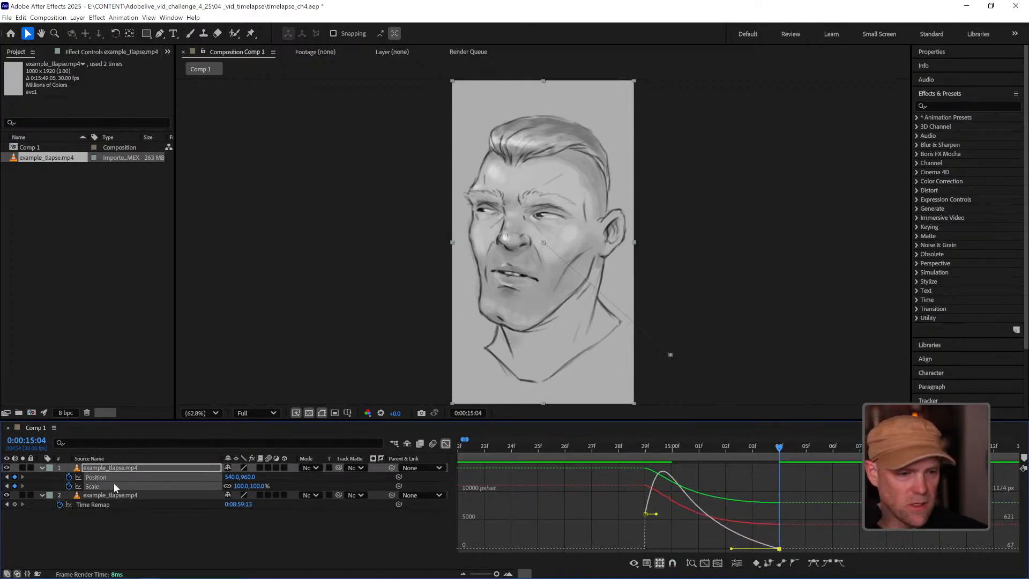
click(778, 548)
drag(733, 550, 720, 548)
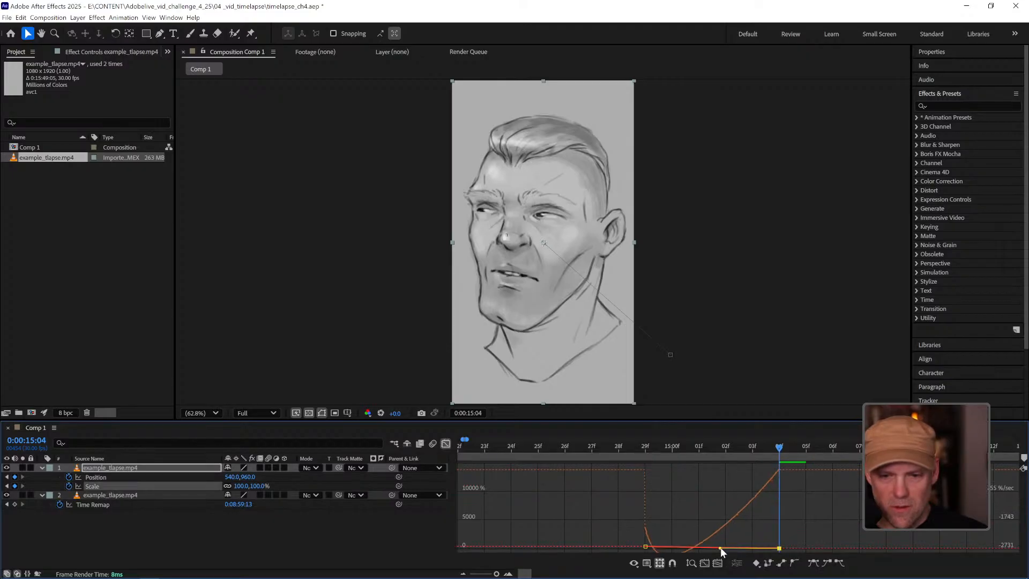
click(445, 444)
Preview the sharper zoom-out, and move the ending Position and Scale keyframes to 0:00:15:05
key(space)
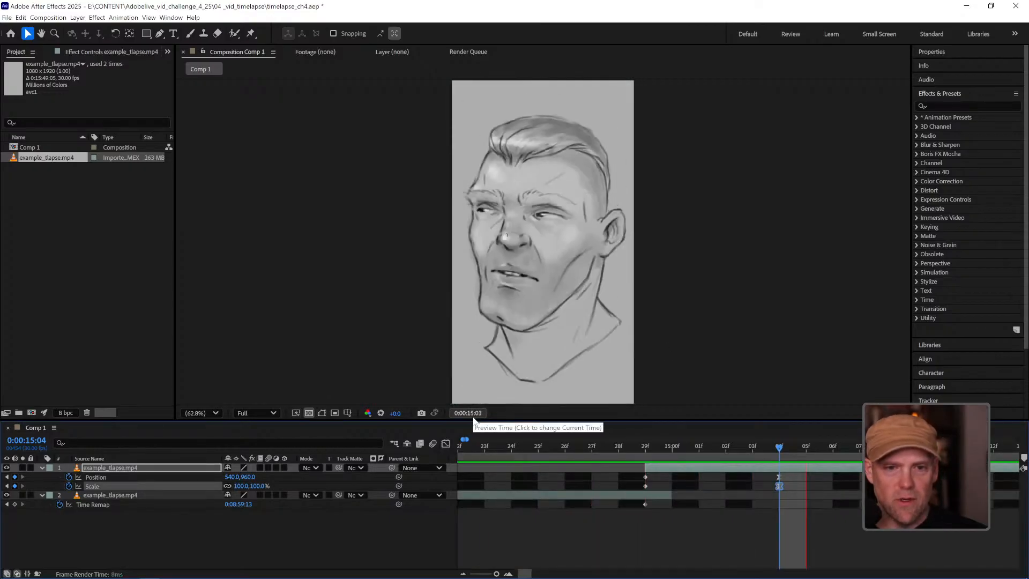
key(space)
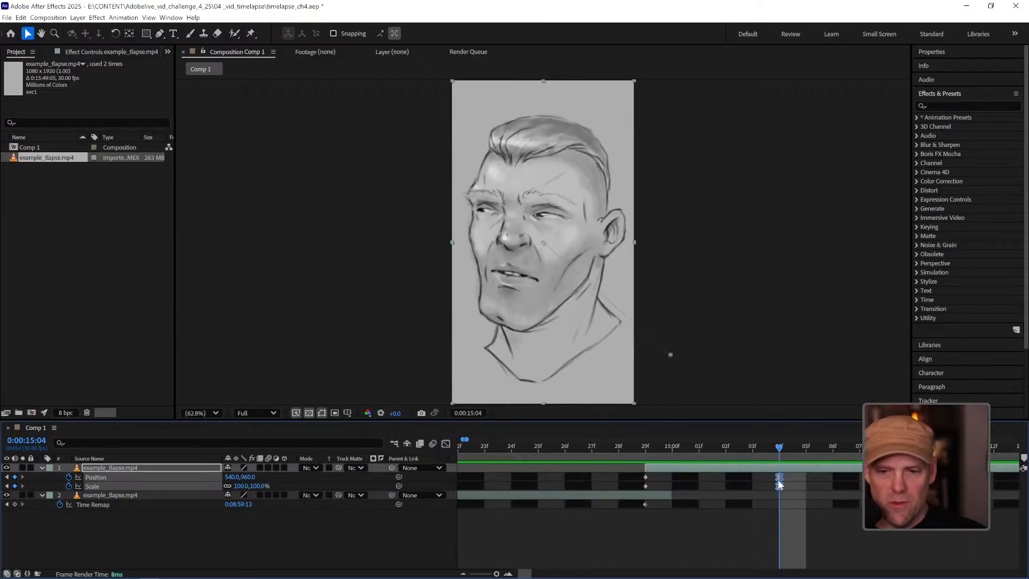
drag(779, 481, 805, 481)
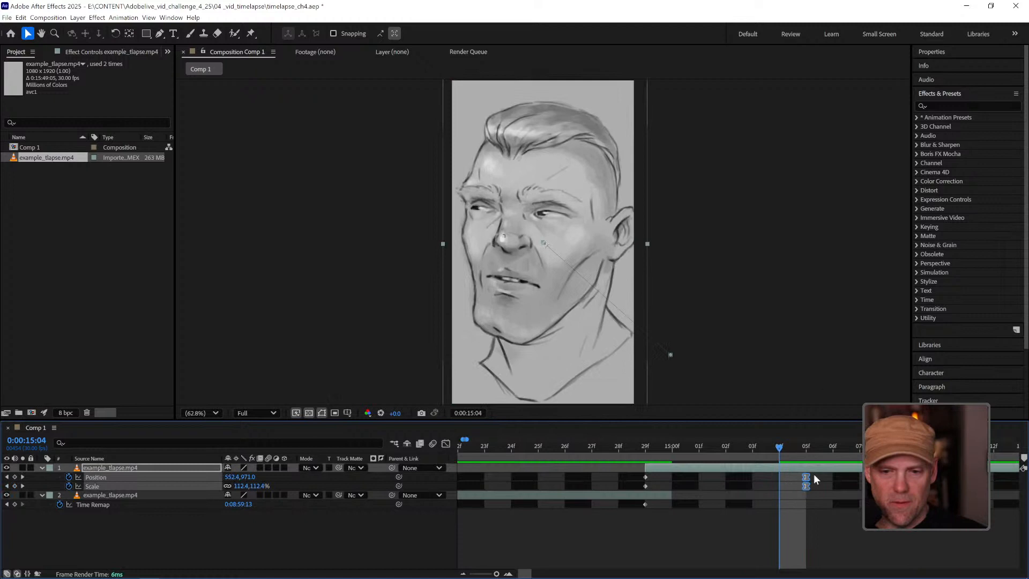
Enable motion blur for the composition and the upper layer, and preview the blurred zoom-out
click(432, 444)
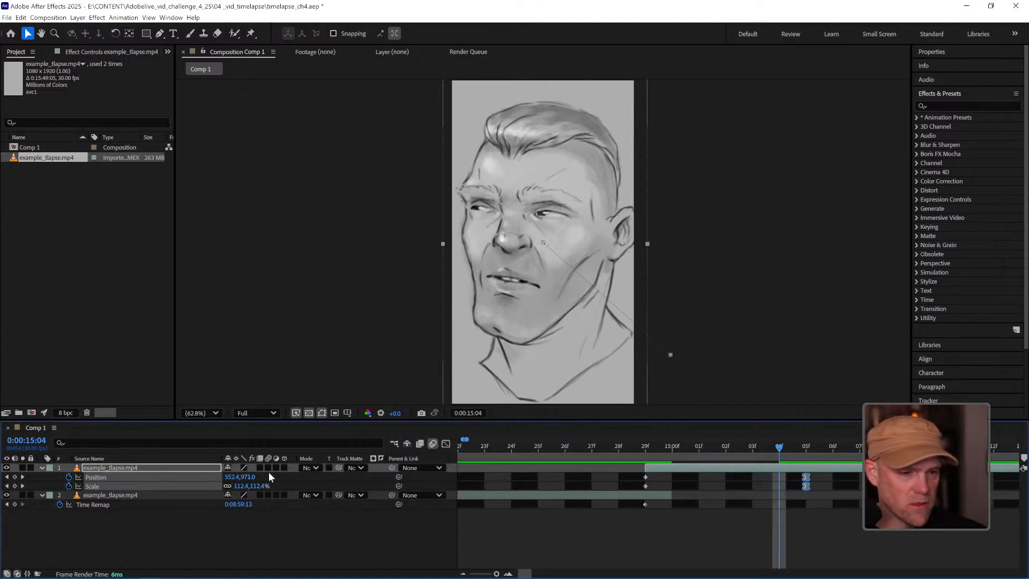
click(267, 467)
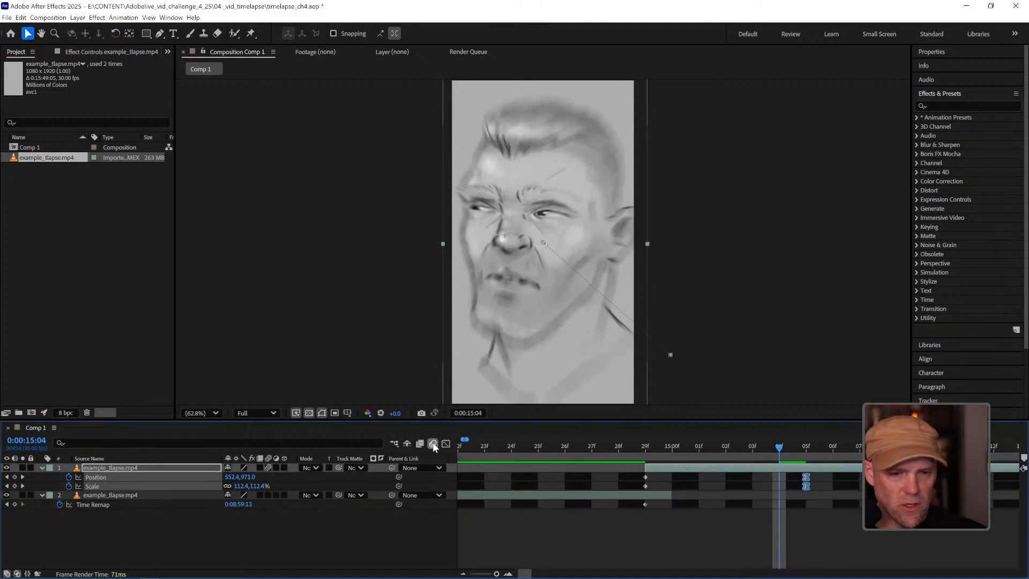
key(space)
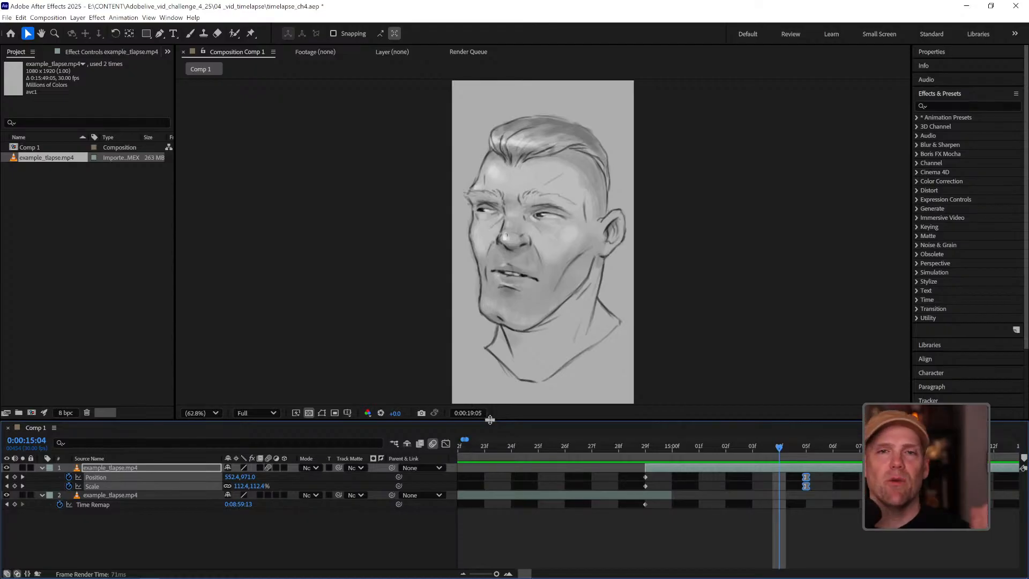
key(space)
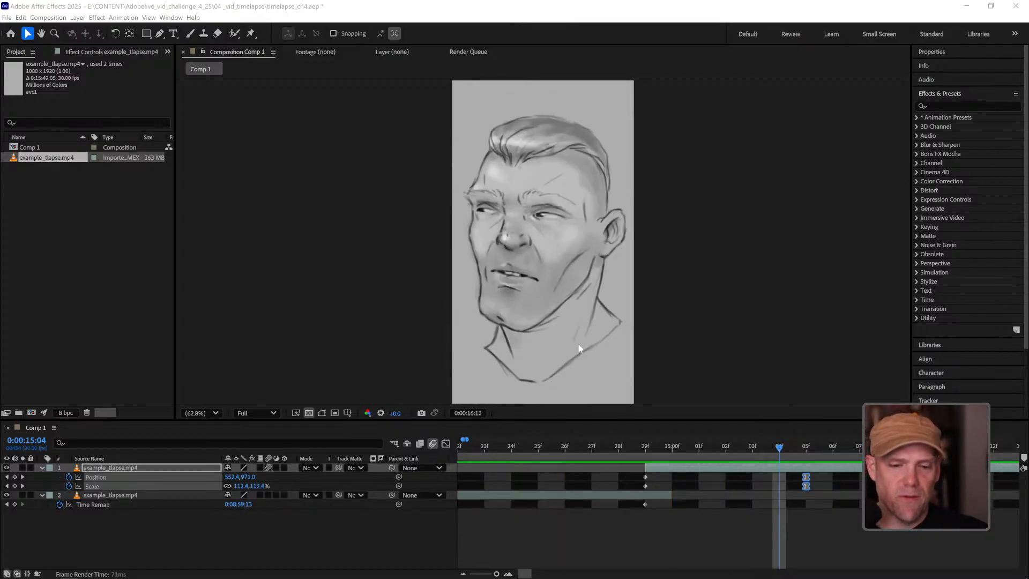
drag(496, 574, 496, 574)
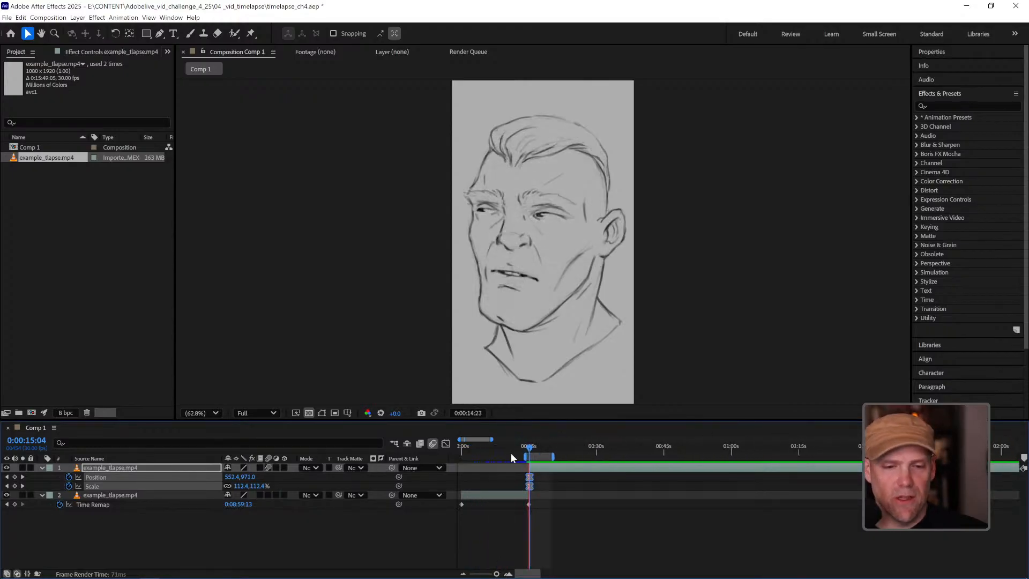
Create a new composition with the HD 1920x1080 29.97 fps preset
click(31, 413)
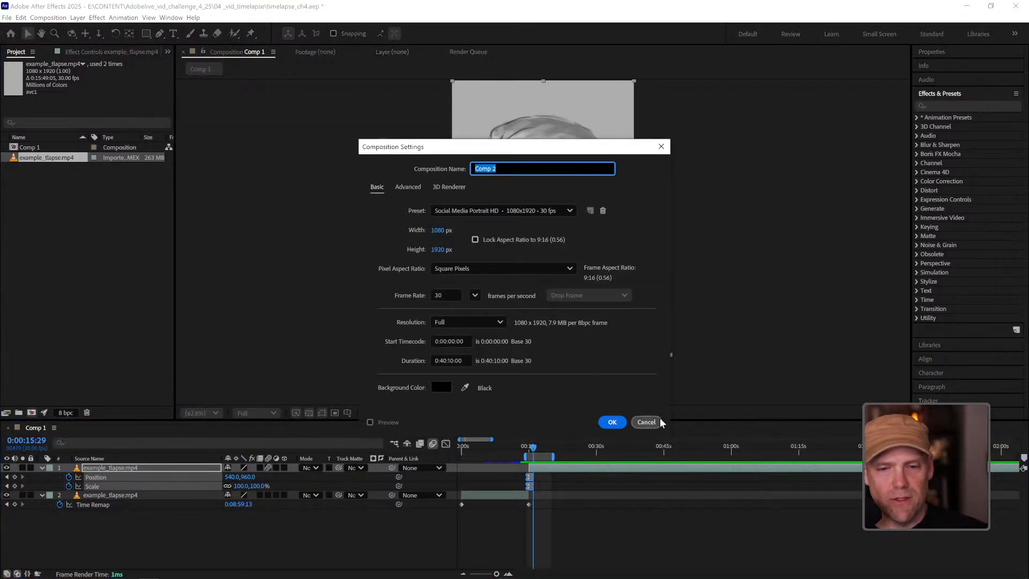
click(551, 211)
click(511, 268)
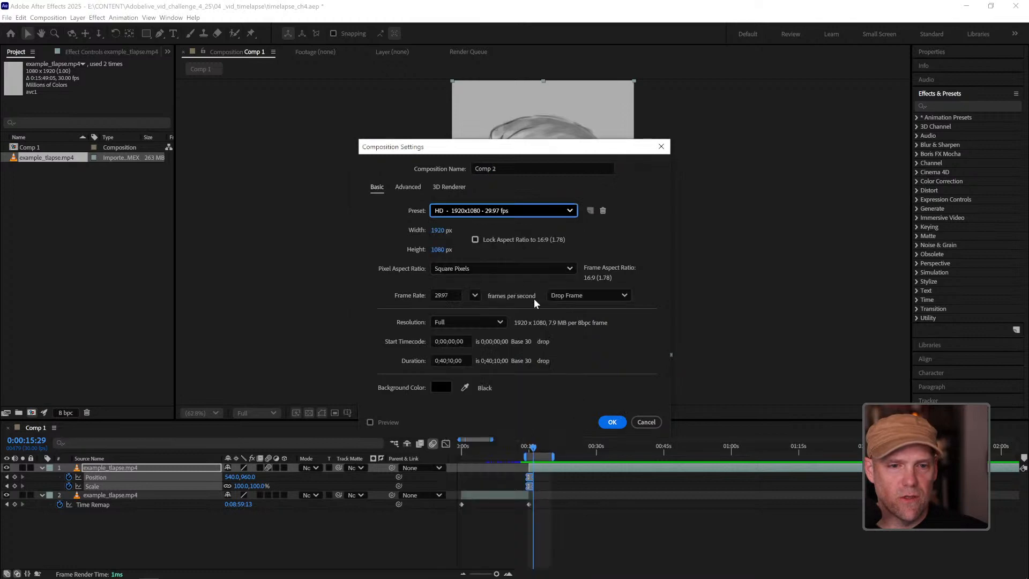
click(611, 421)
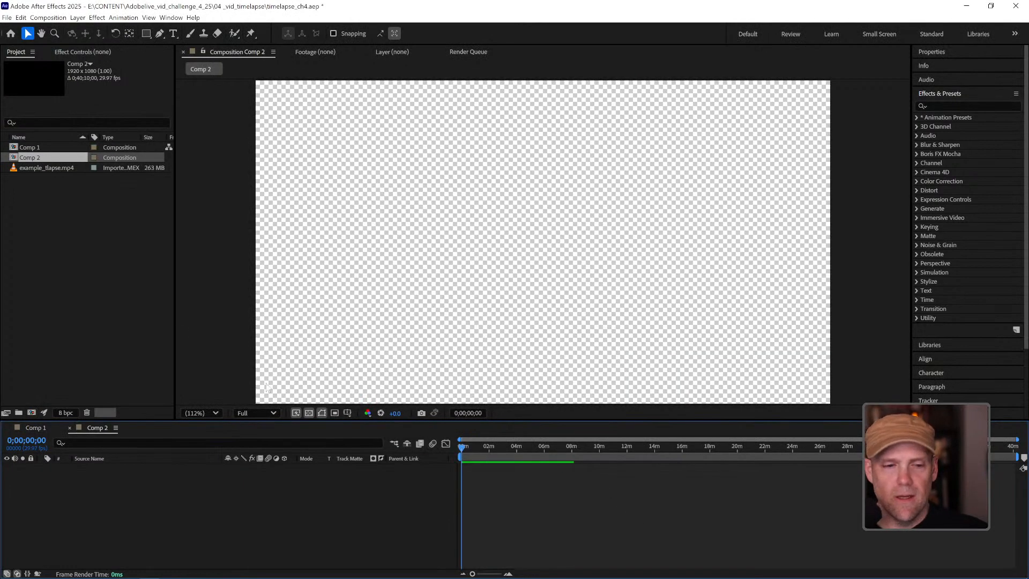
Import float_on.png and floaton.mp4, and add floaton.mp4 as a layer in Comp 2
double_click(63, 244)
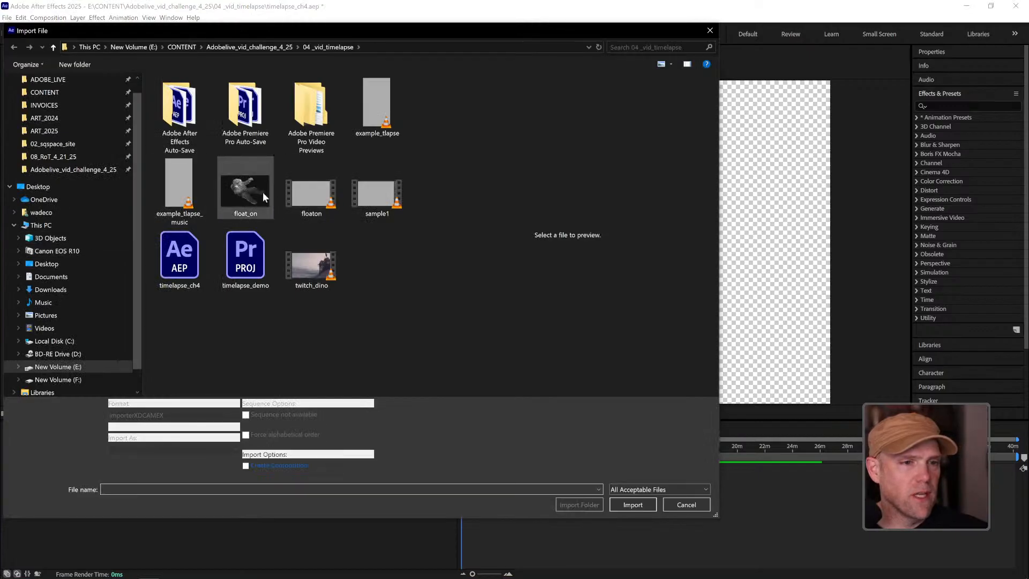
click(263, 191)
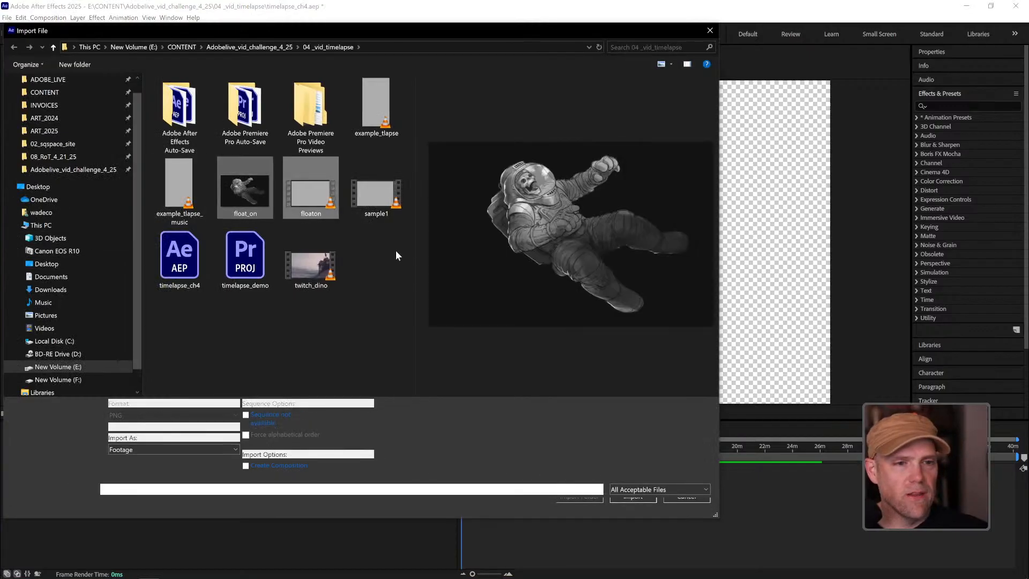
click(635, 497)
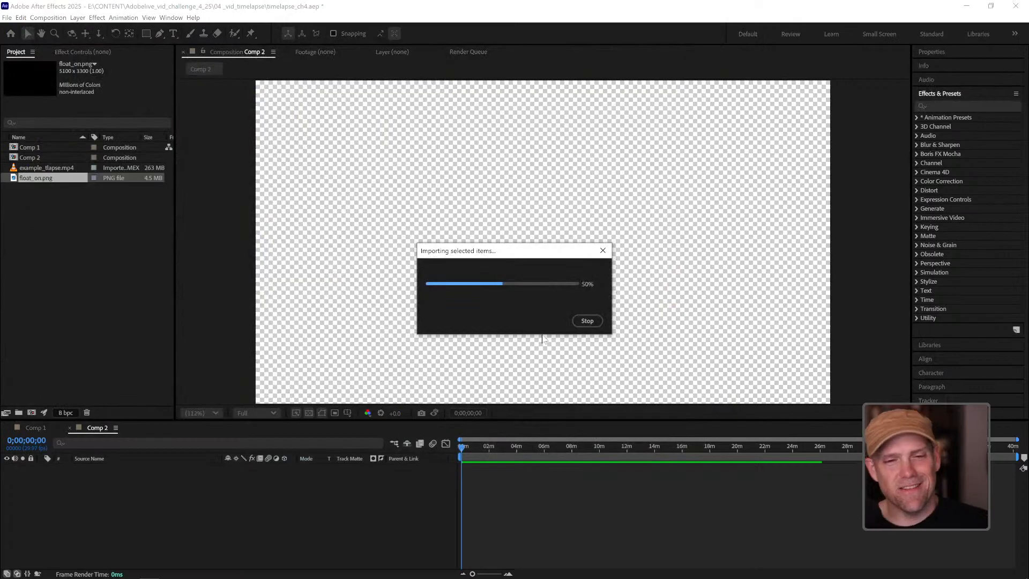
click(84, 348)
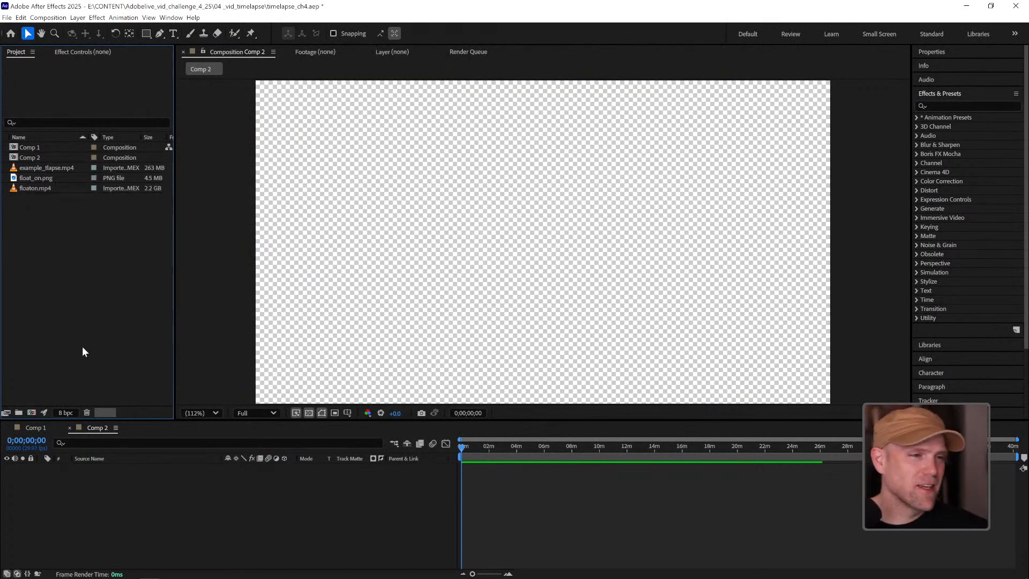
drag(53, 188, 386, 481)
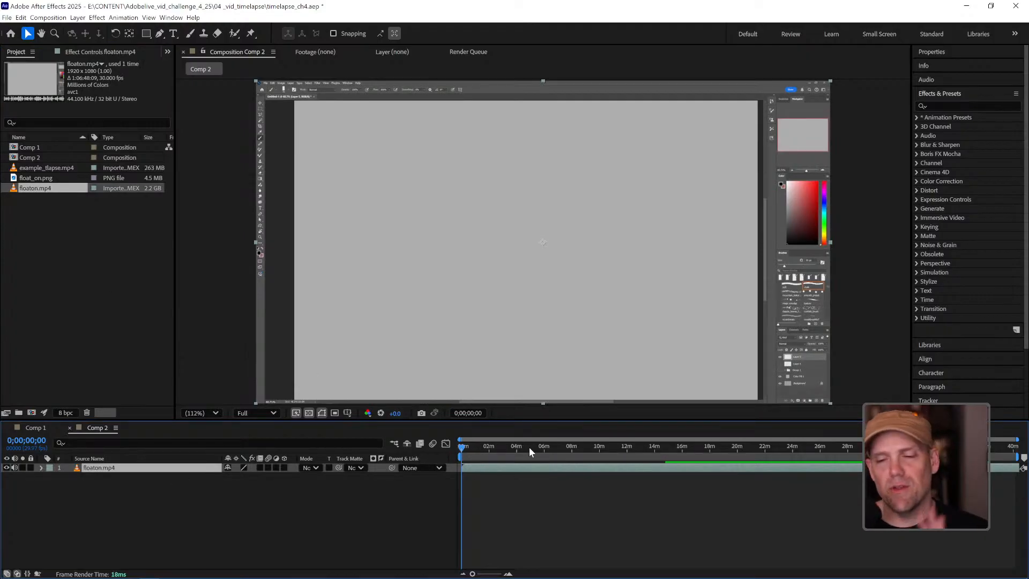
Create a composition directly from floaton.mp4, and delete that composition
click(59, 246)
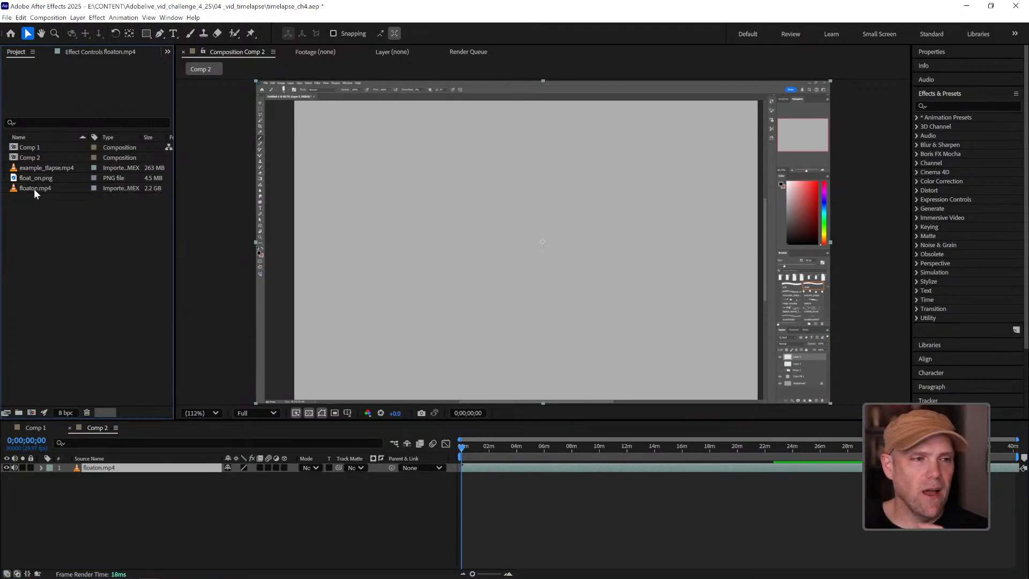
click(38, 188)
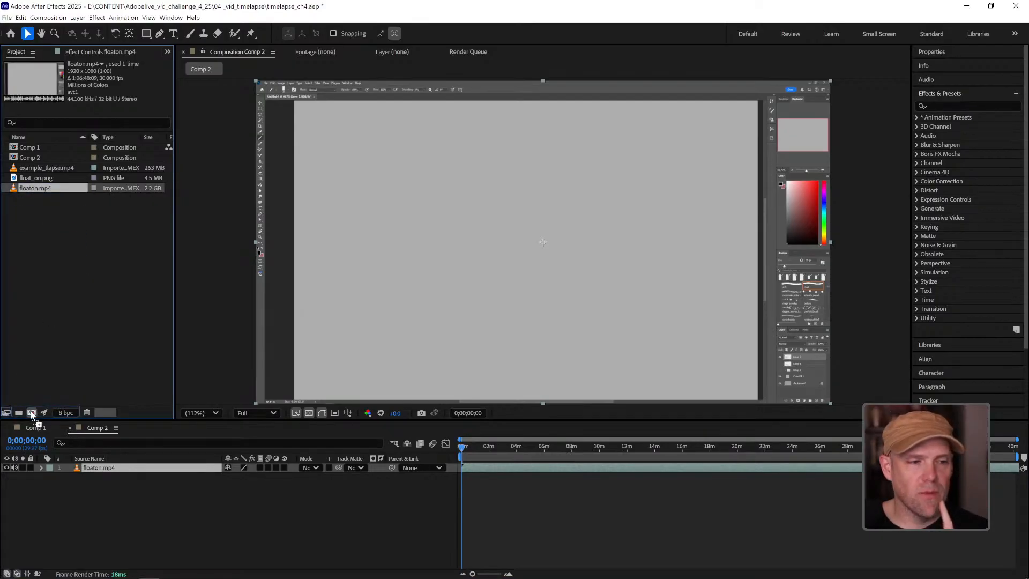
drag(30, 411, 31, 411)
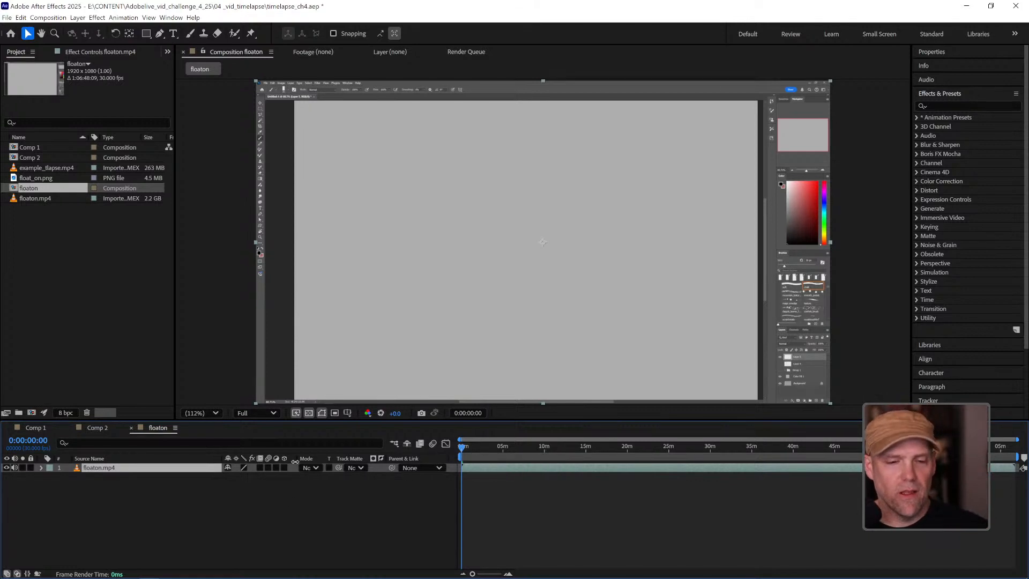
key(Delete)
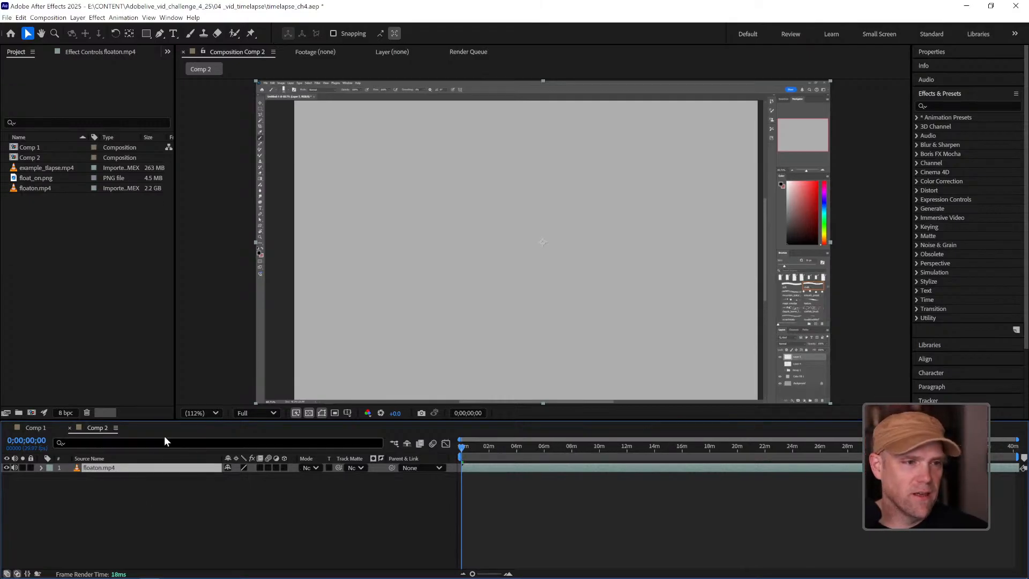
Scrub through the floaton.mp4 layer in Comp 2 to review the astronaut drawing, and show the layer's Audio Levels
mouse_move(484, 446)
mouse_down()
mouse_move(509, 450)
mouse_move(472, 448)
mouse_up()
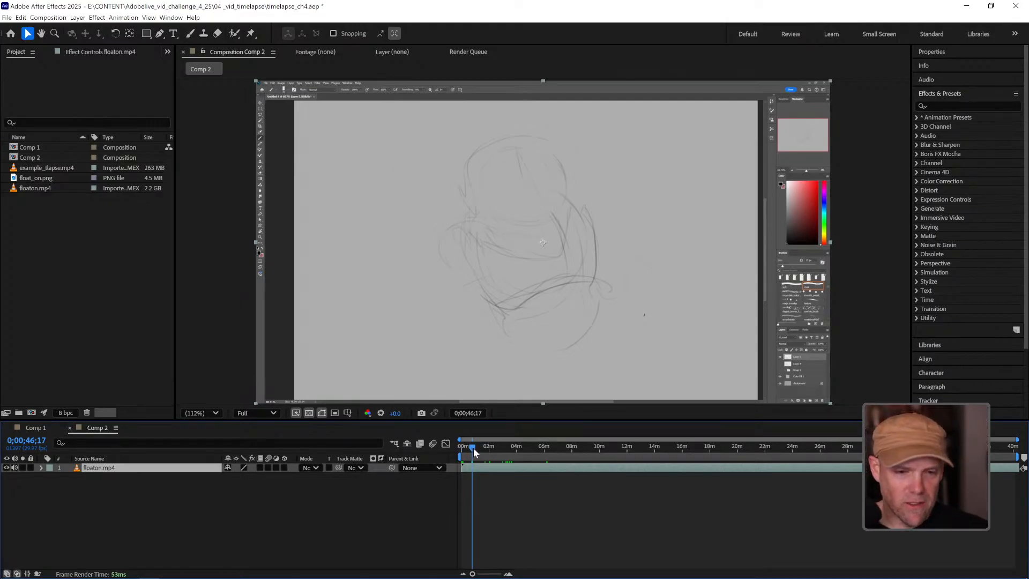
mouse_move(474, 452)
mouse_down()
mouse_move(460, 449)
mouse_move(1015, 437)
mouse_up()
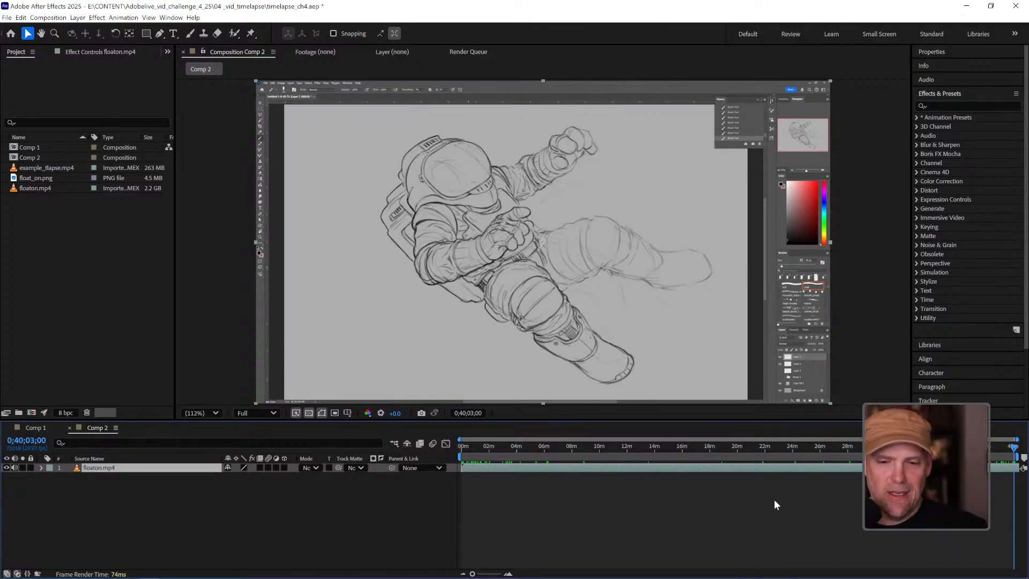
key(l)
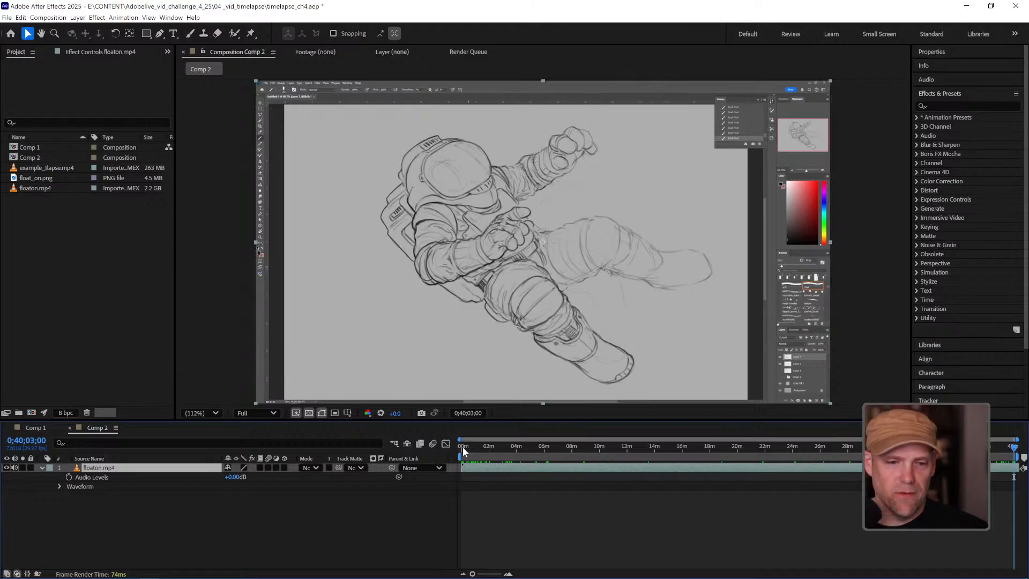
drag(462, 450, 1009, 450)
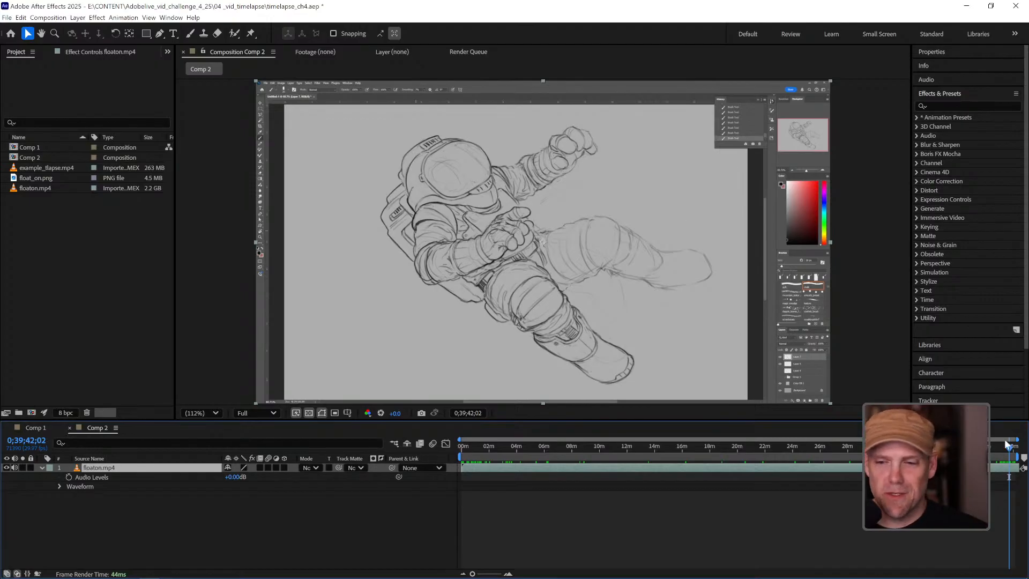
Draw a six-point pen mask on floaton.mp4 around the astronaut canvas near the recording's end, excluding the surrounding interface and the History panel corner
mouse_move(1008, 447)
mouse_down()
mouse_move(705, 453)
mouse_move(808, 442)
mouse_move(798, 476)
mouse_move(748, 446)
mouse_move(831, 447)
mouse_move(853, 408)
mouse_up()
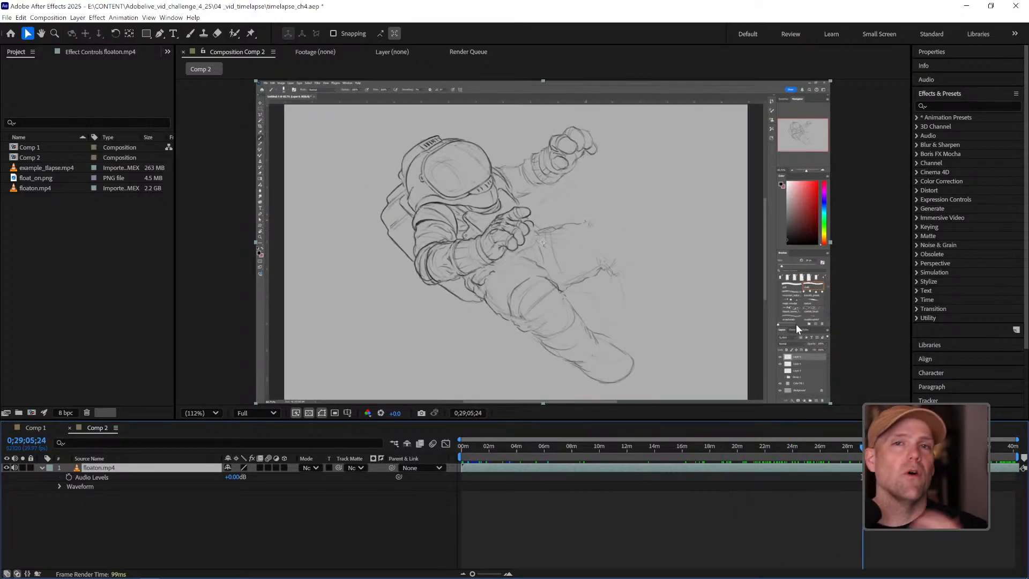
mouse_move(862, 446)
mouse_down()
mouse_move(939, 446)
mouse_move(512, 449)
mouse_move(1019, 438)
mouse_move(1013, 475)
mouse_move(987, 448)
mouse_move(893, 448)
mouse_move(1016, 447)
mouse_up()
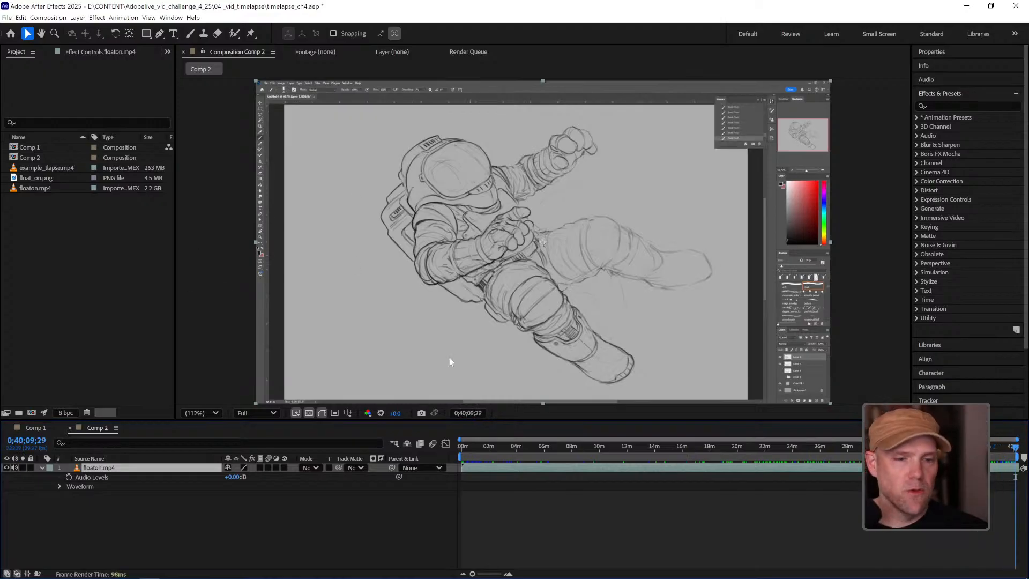
click(124, 523)
click(113, 468)
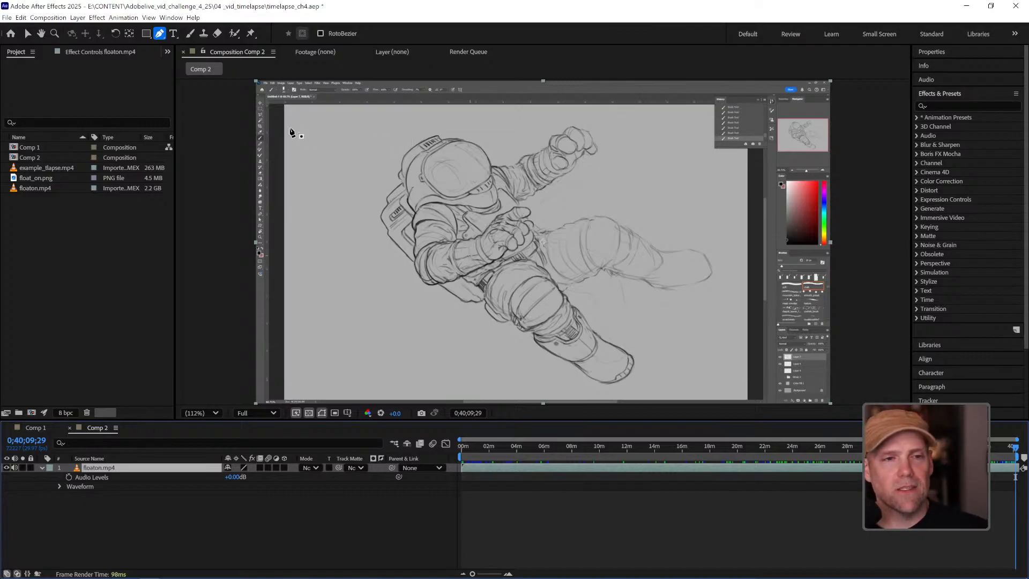
click(298, 112)
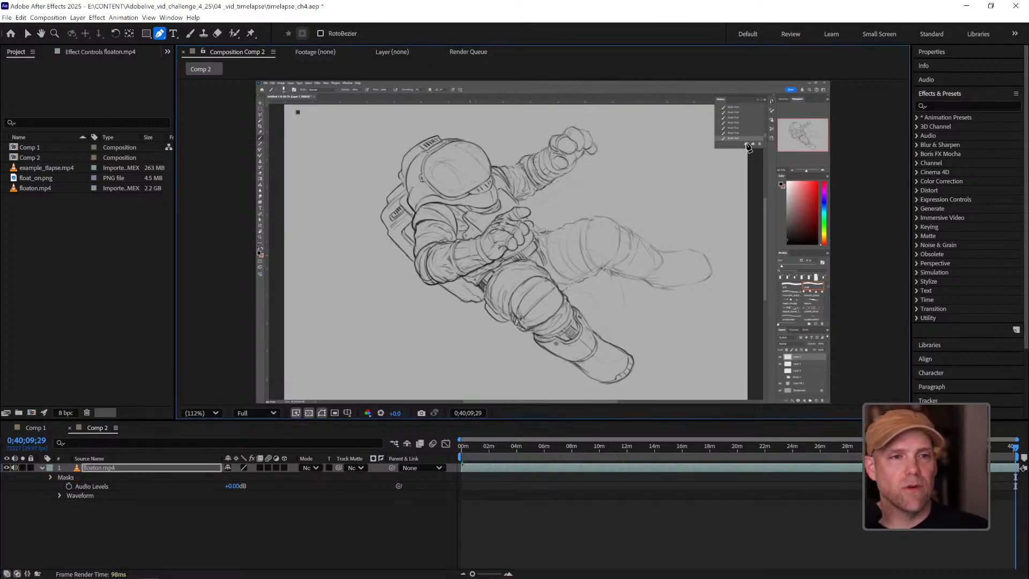
click(694, 116)
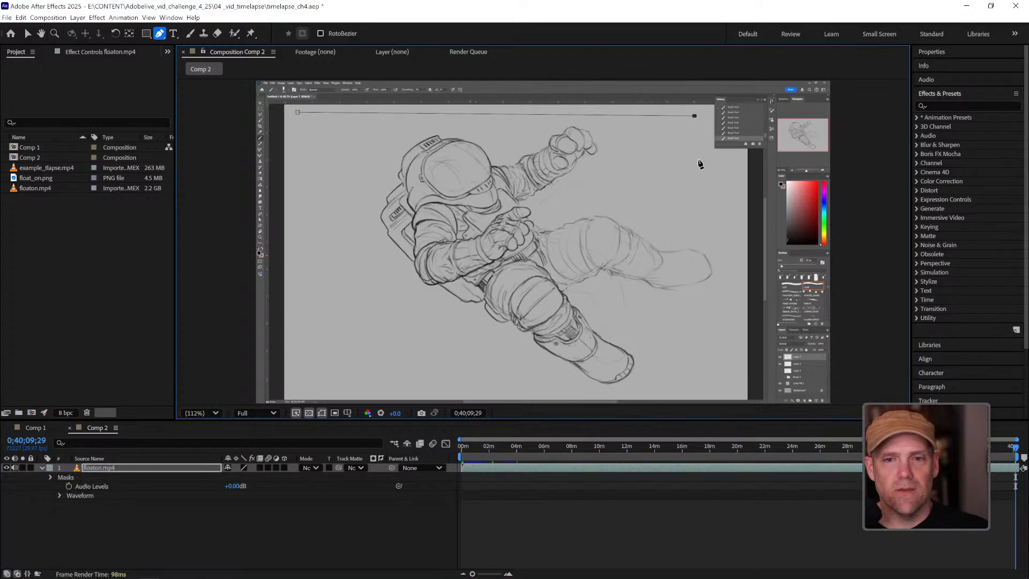
click(698, 160)
click(738, 394)
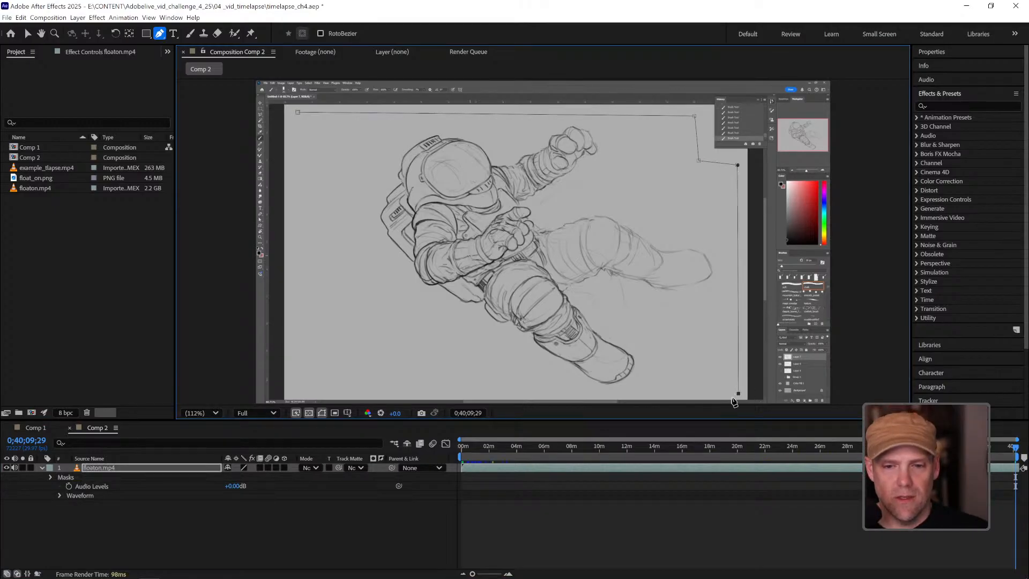
click(296, 394)
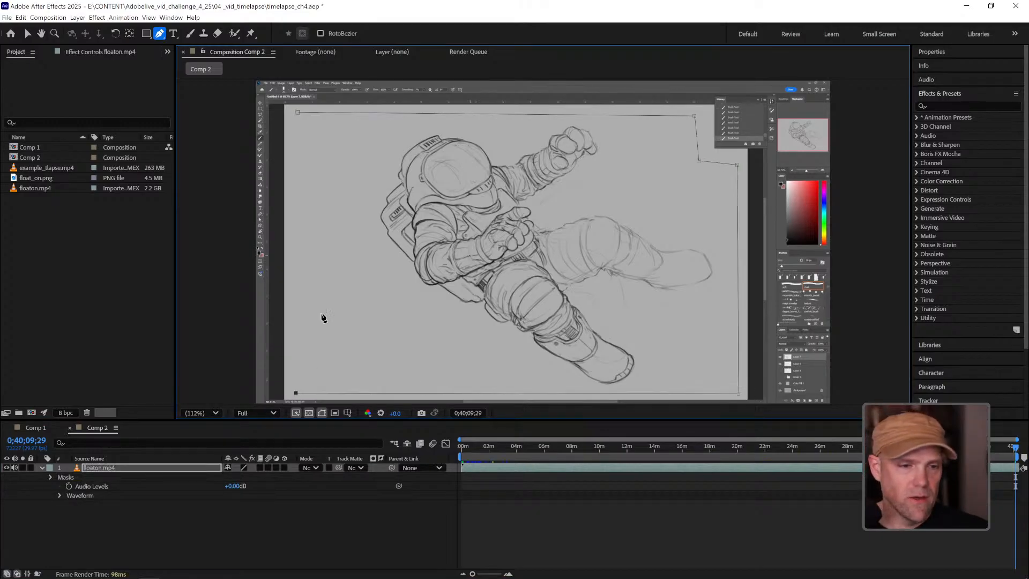
click(298, 113)
click(577, 541)
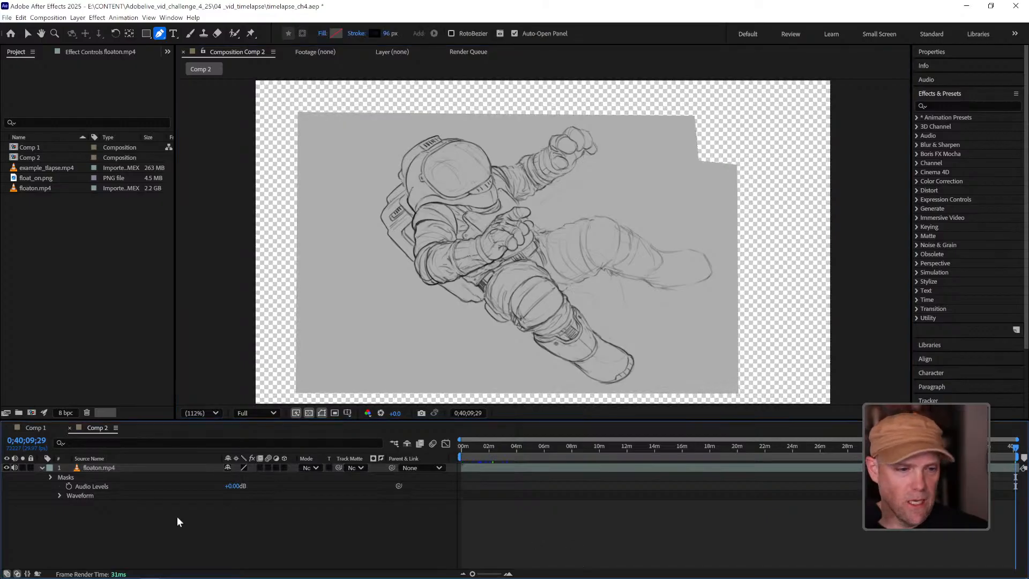
Create a 1920 x 1080 solid in the light gray sampled from the canvas and place it beneath floaton.mp4
click(143, 471)
key(ctrl+y)
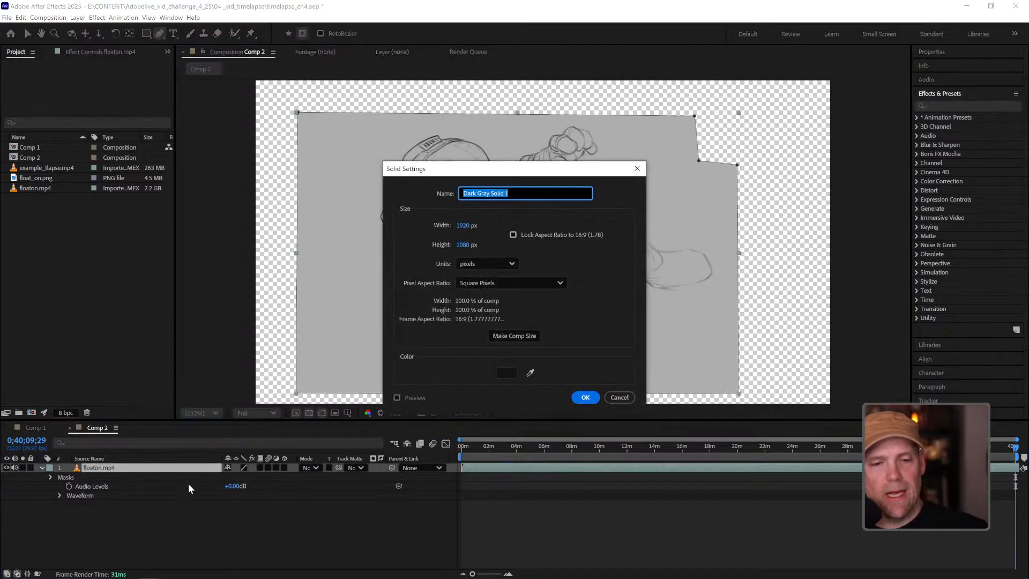
click(530, 372)
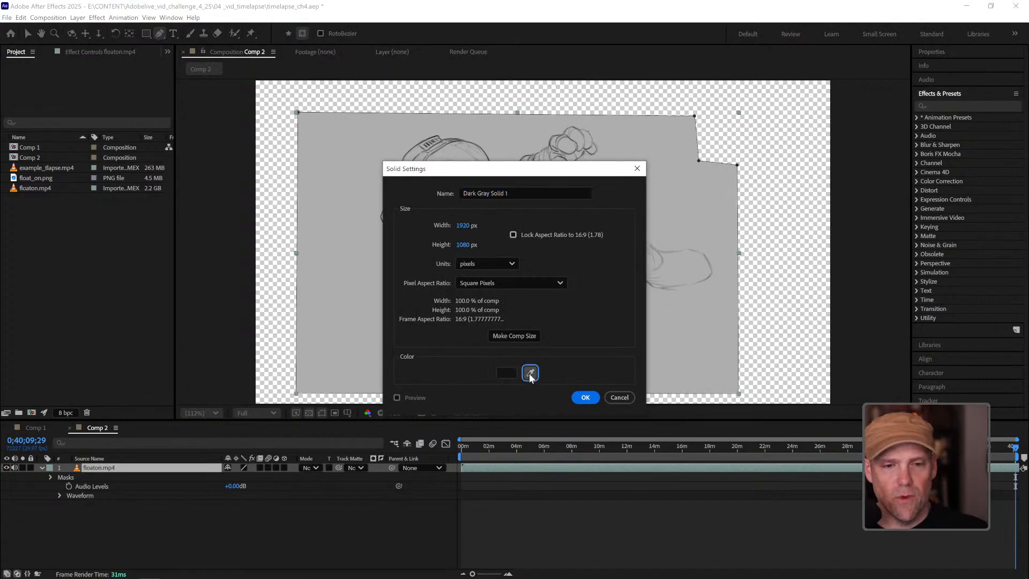
click(588, 397)
drag(154, 471, 166, 506)
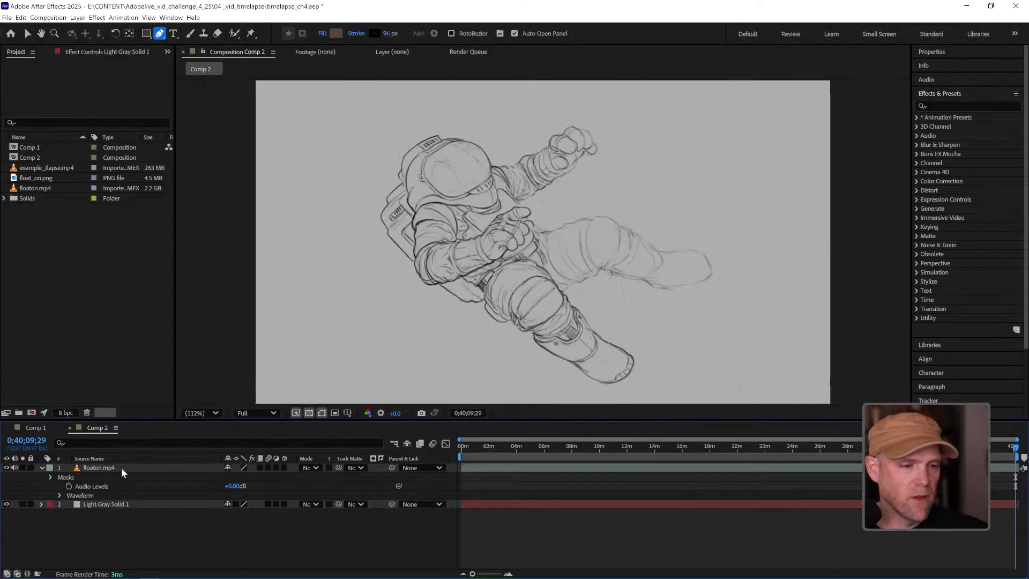
Rotate the floaton.mp4 layer to -12°
click(92, 468)
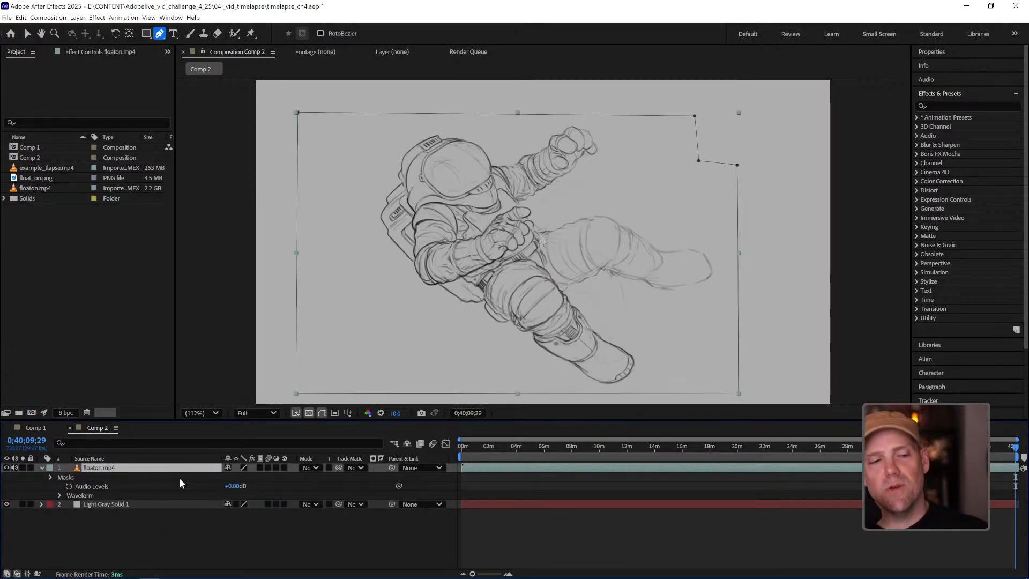
key(s)
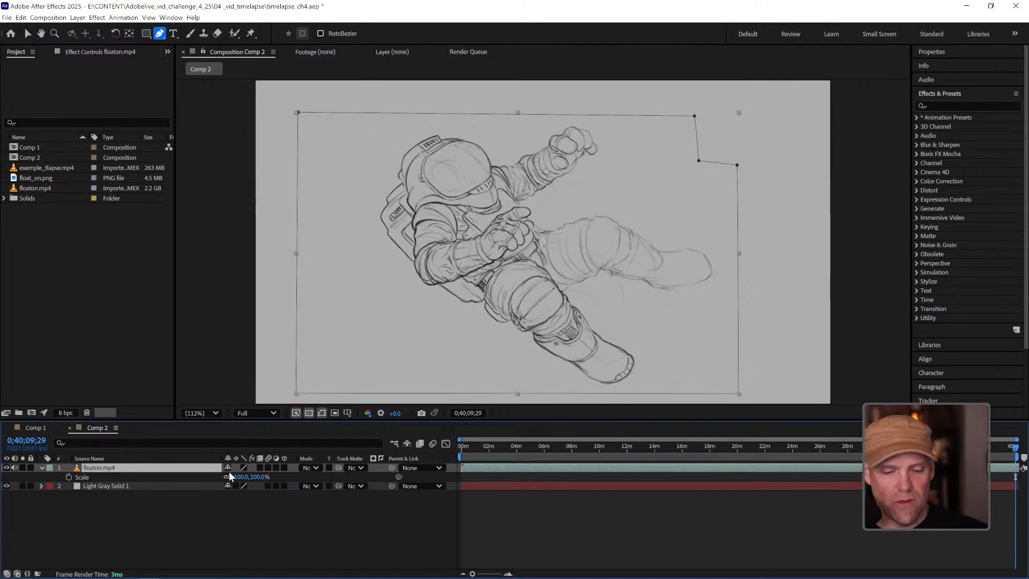
key(r)
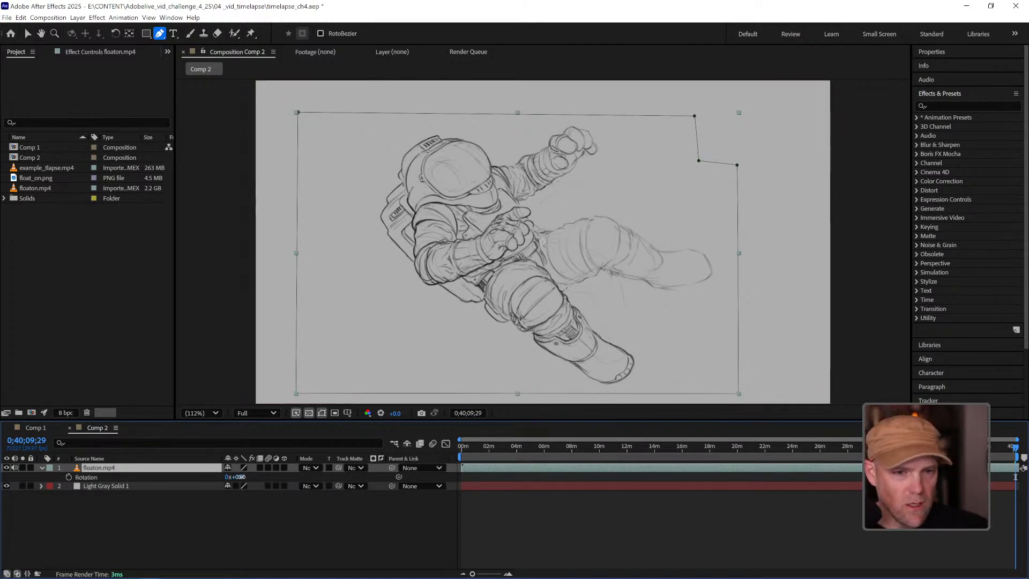
mouse_move(235, 476)
mouse_down()
mouse_move(222, 476)
mouse_move(247, 477)
mouse_up()
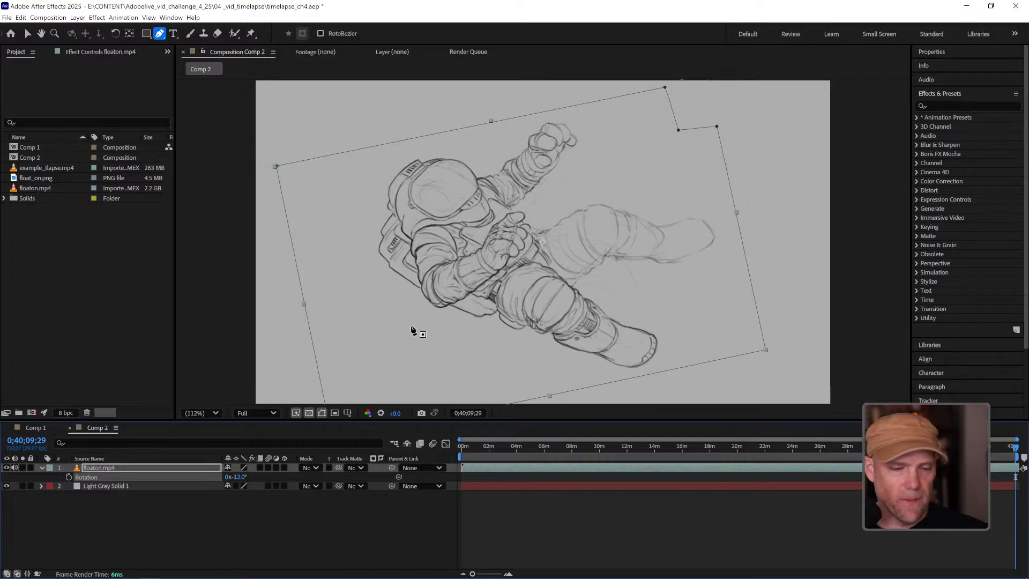
Scale floaton.mp4 to 111% and shift it slightly right to center the astronaut in the frame
key(s)
drag(254, 477, 260, 476)
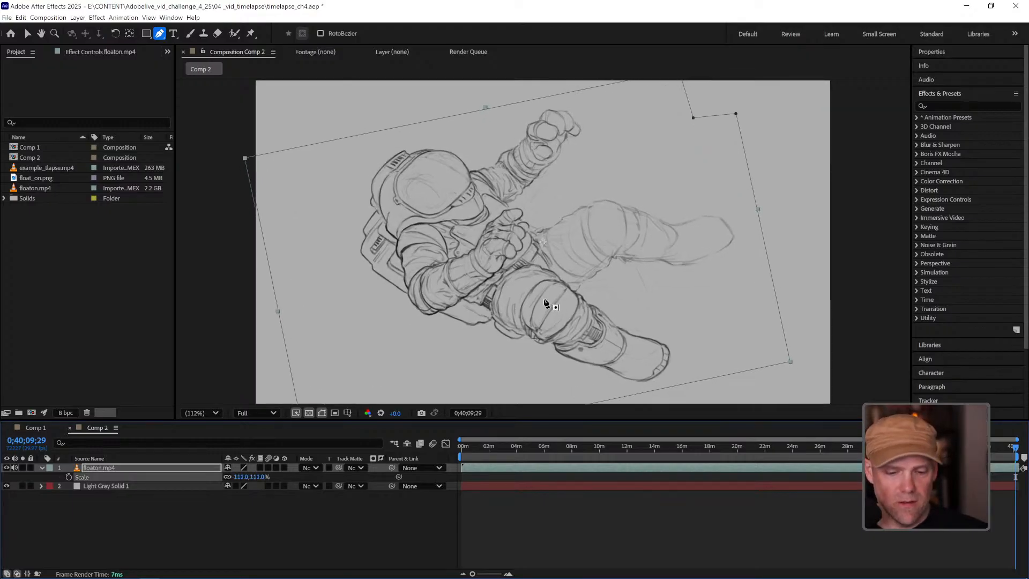
key(v)
drag(542, 290, 554, 289)
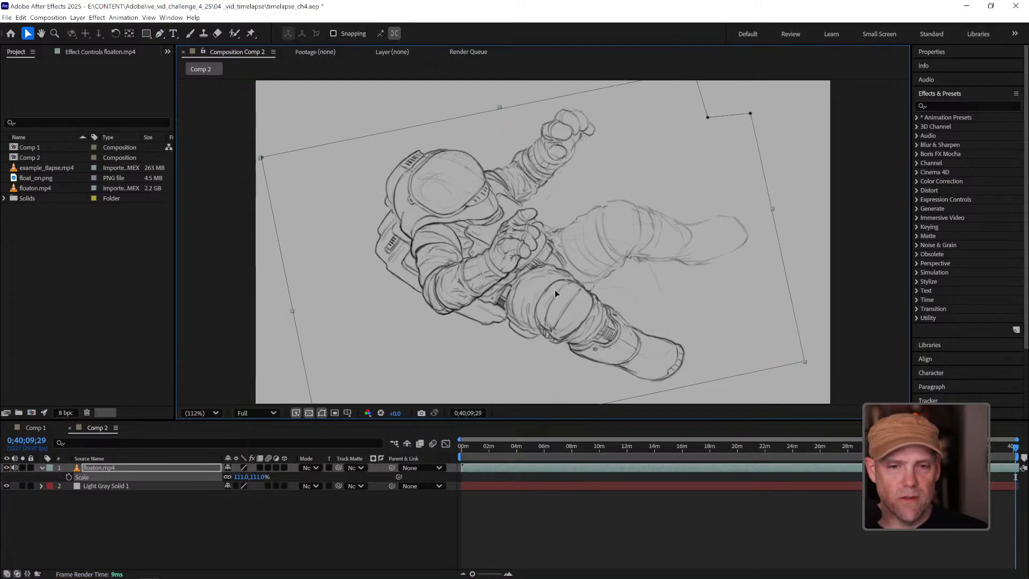
click(569, 517)
Scrub the drawing up to about 30 minutes, then check Comp 2's duration against the source length of floaton.mp4
mouse_move(465, 446)
mouse_down()
mouse_move(859, 438)
mouse_move(1010, 448)
mouse_move(876, 447)
mouse_up()
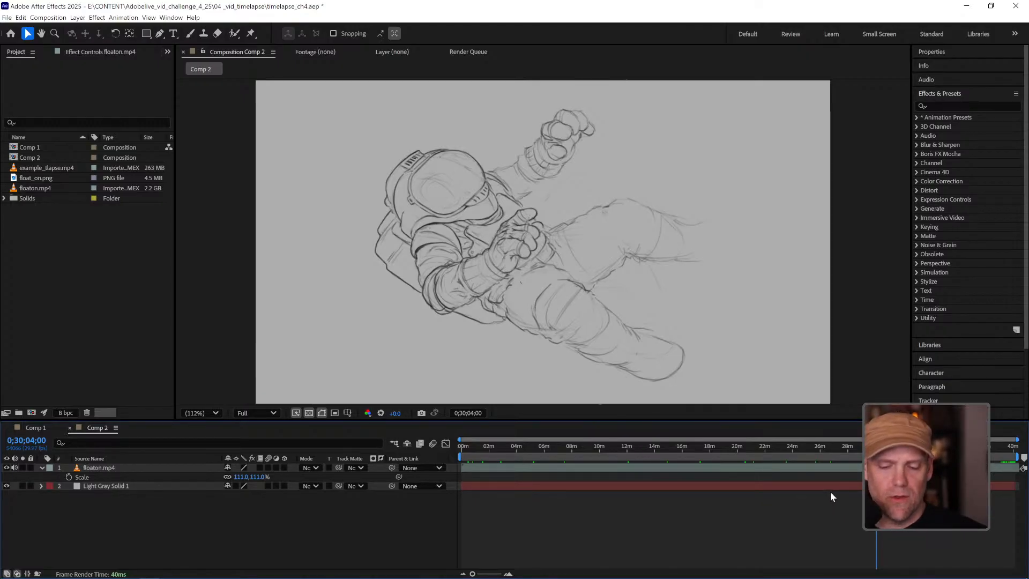
key(ctrl+k)
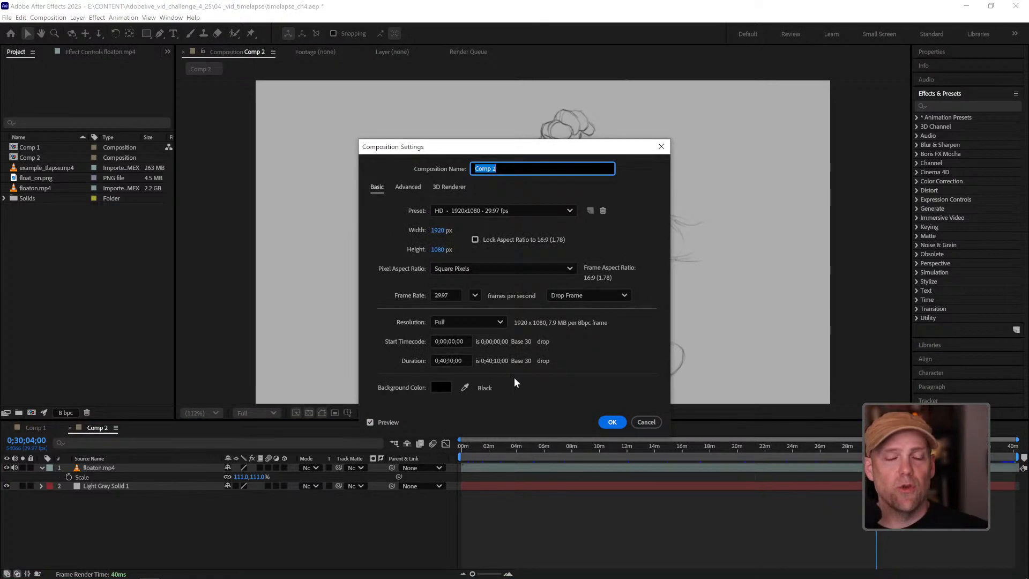
click(612, 423)
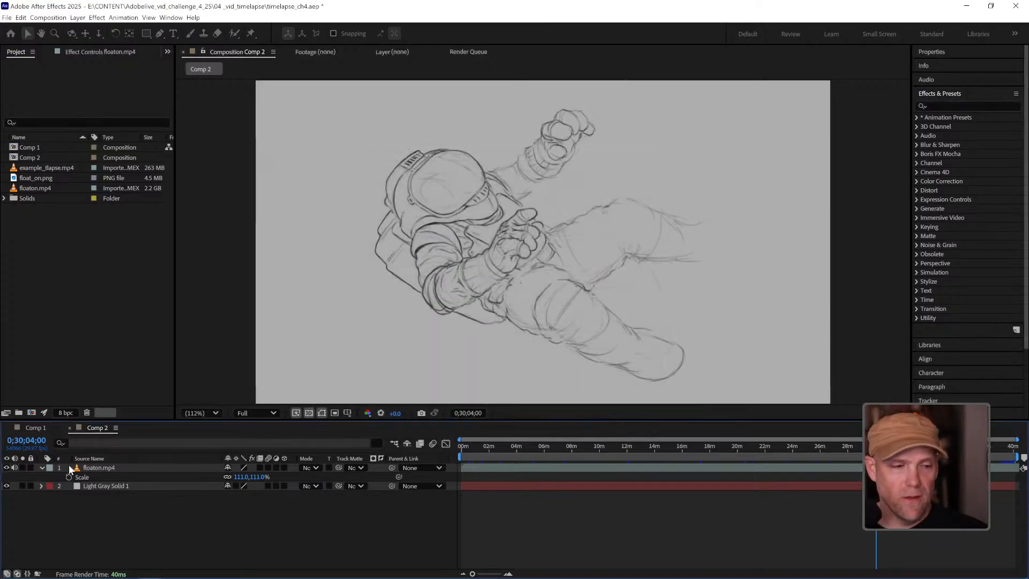
click(118, 466)
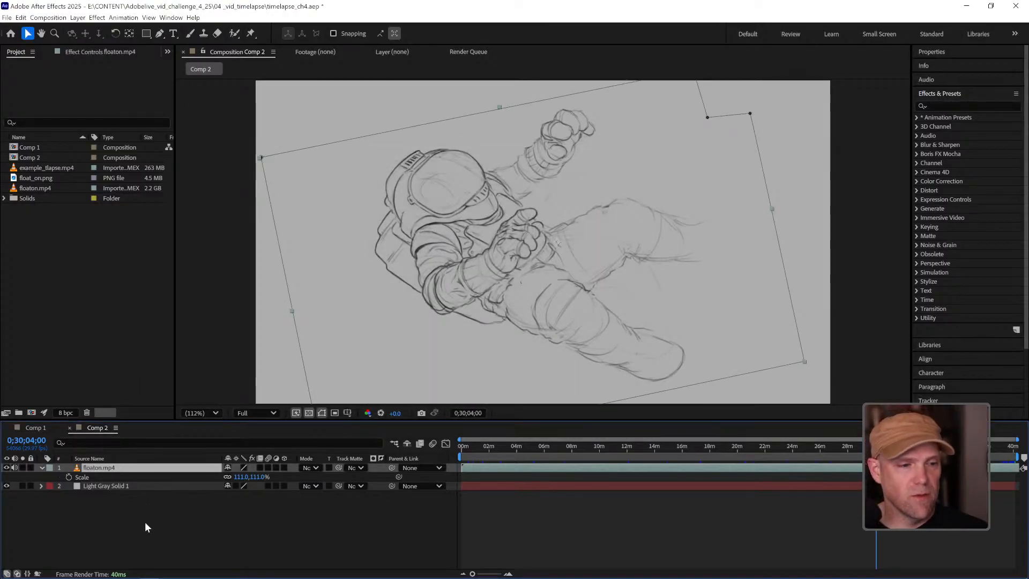
click(39, 188)
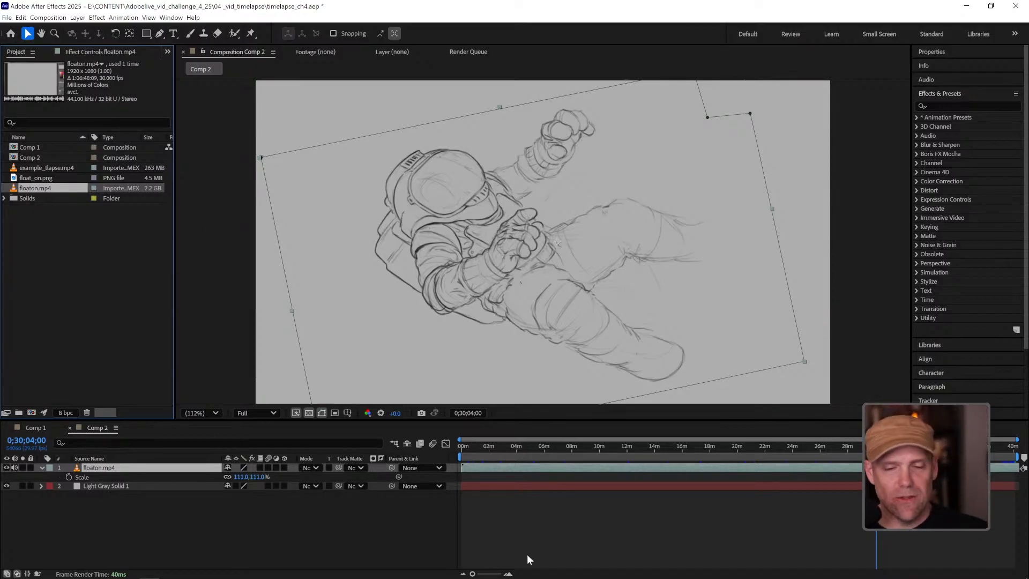
Enable time remapping on the floaton.mp4 layer
click(593, 507)
click(510, 468)
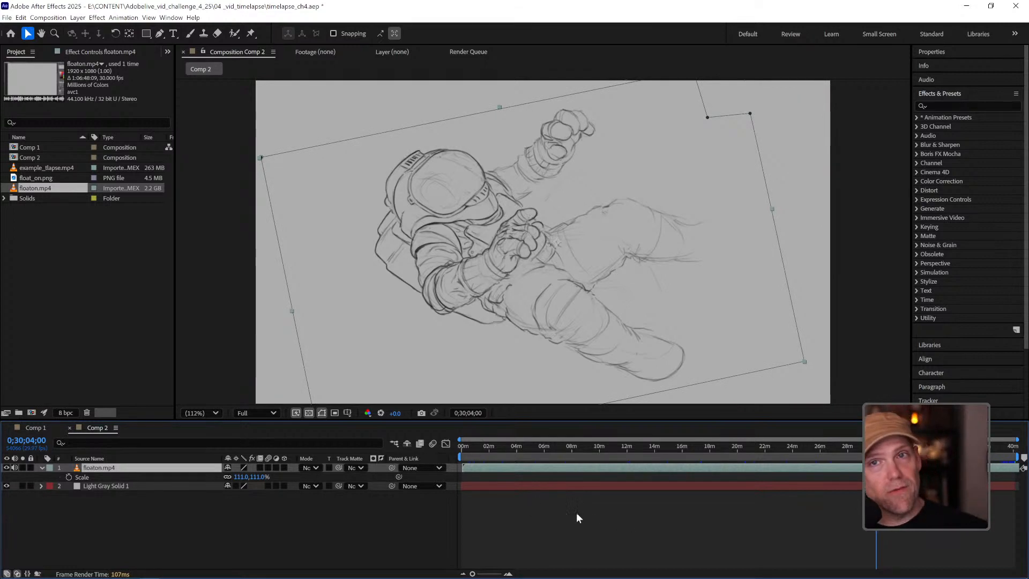
click(197, 510)
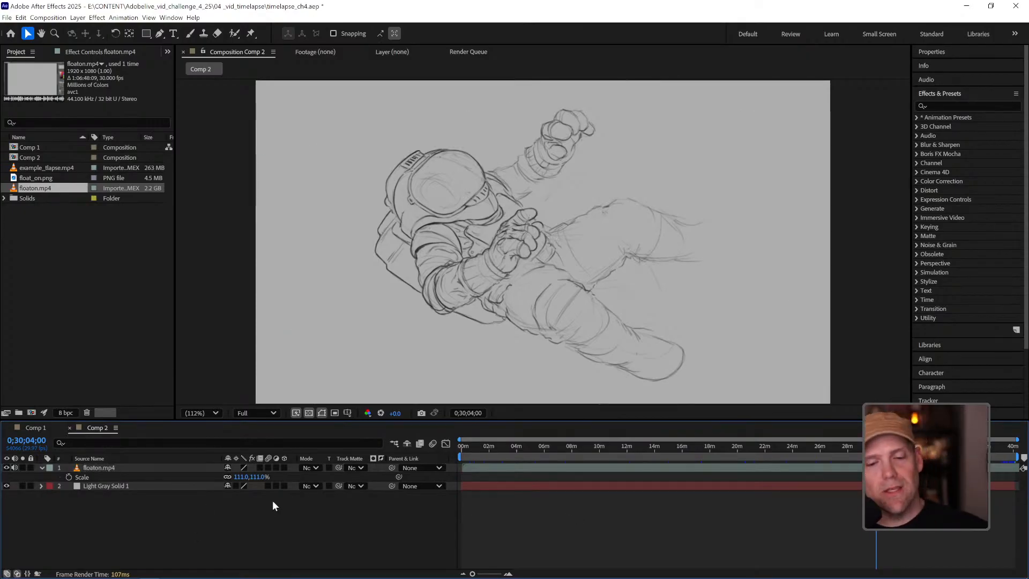
click(511, 468)
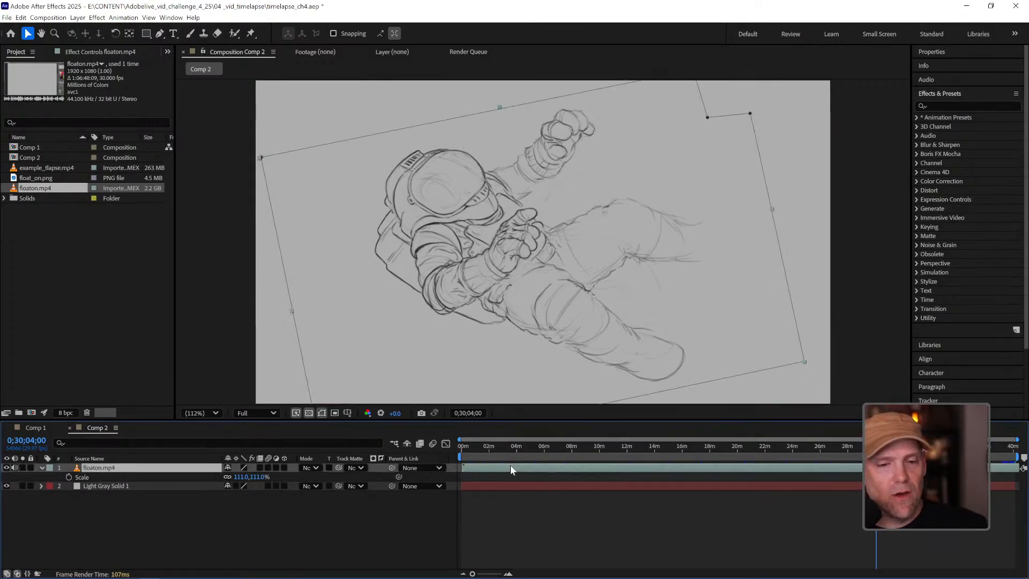
right_click(510, 468)
mouse_move(547, 254)
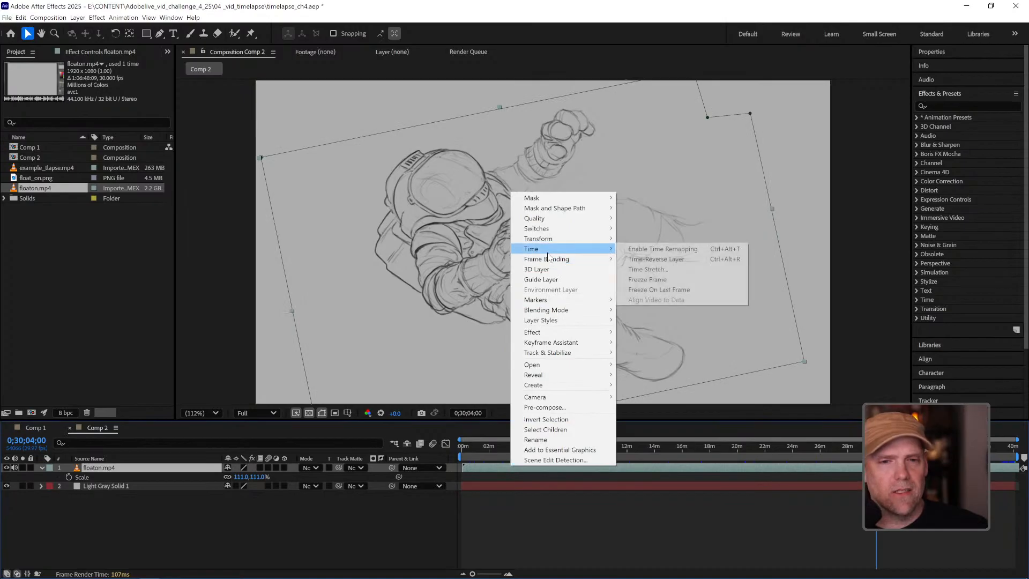
click(652, 249)
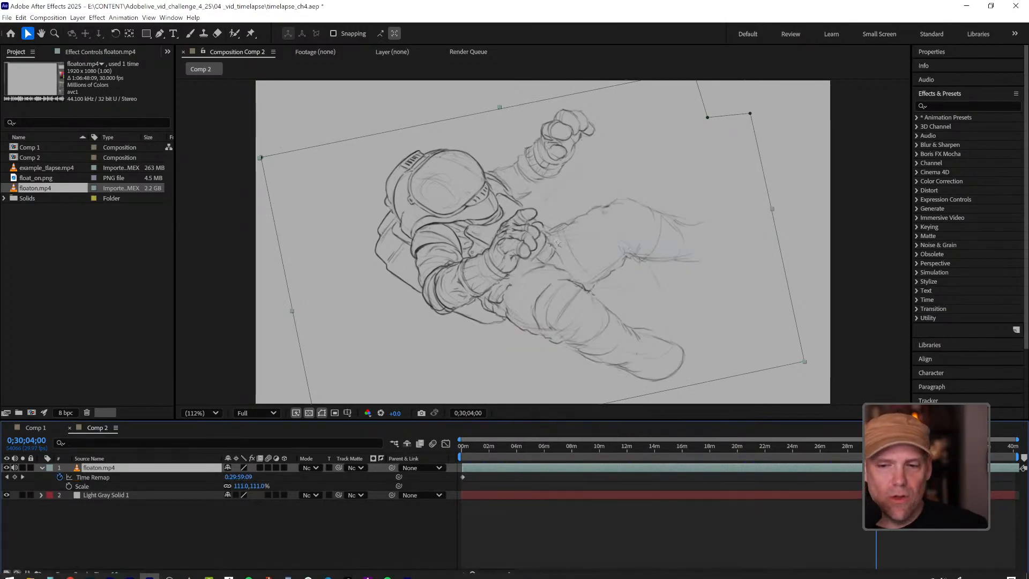
Go to the last Time Remap keyframe of floaton.mp4, beyond the composition's end, and remove it
click(98, 476)
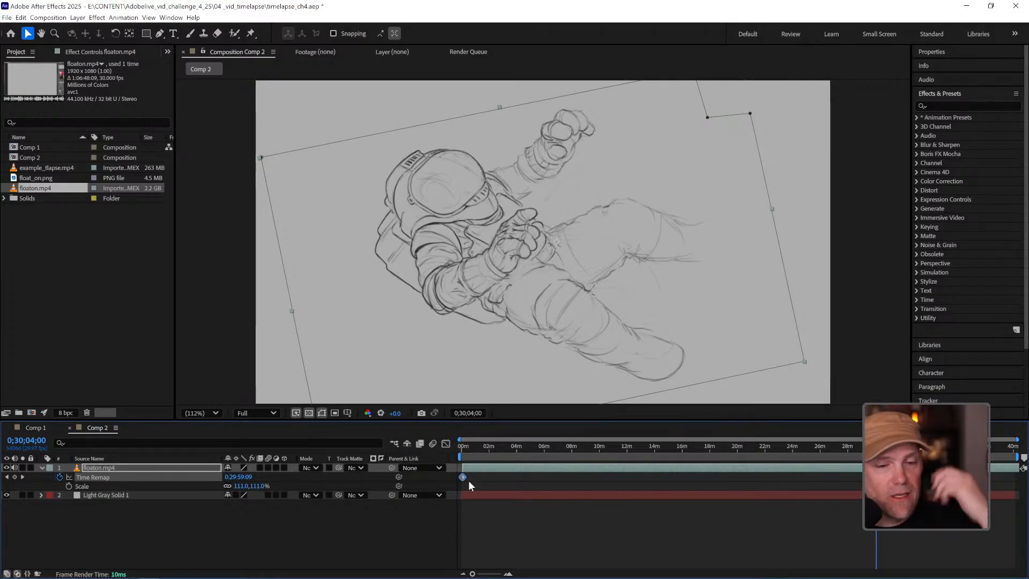
click(23, 477)
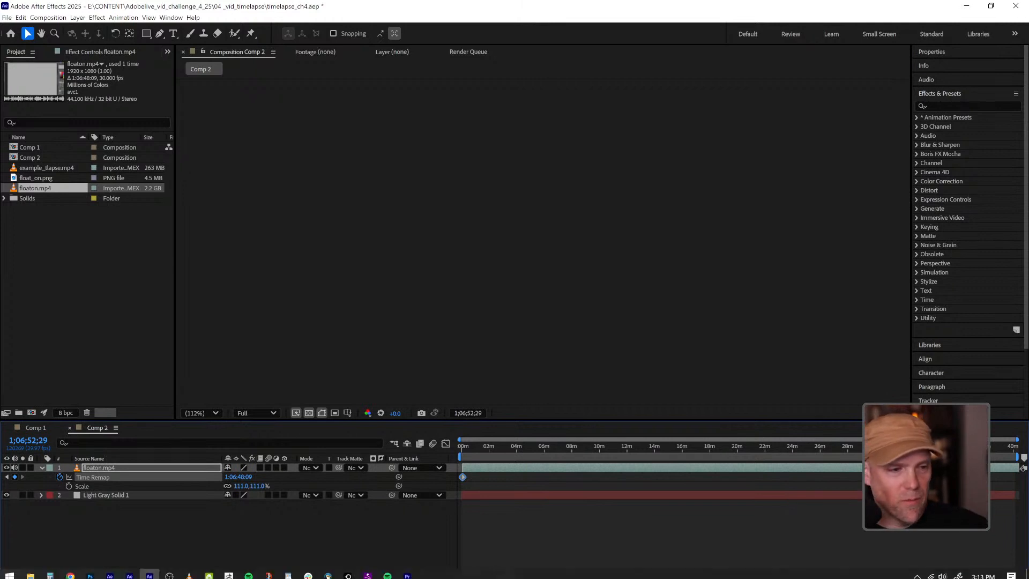
click(252, 534)
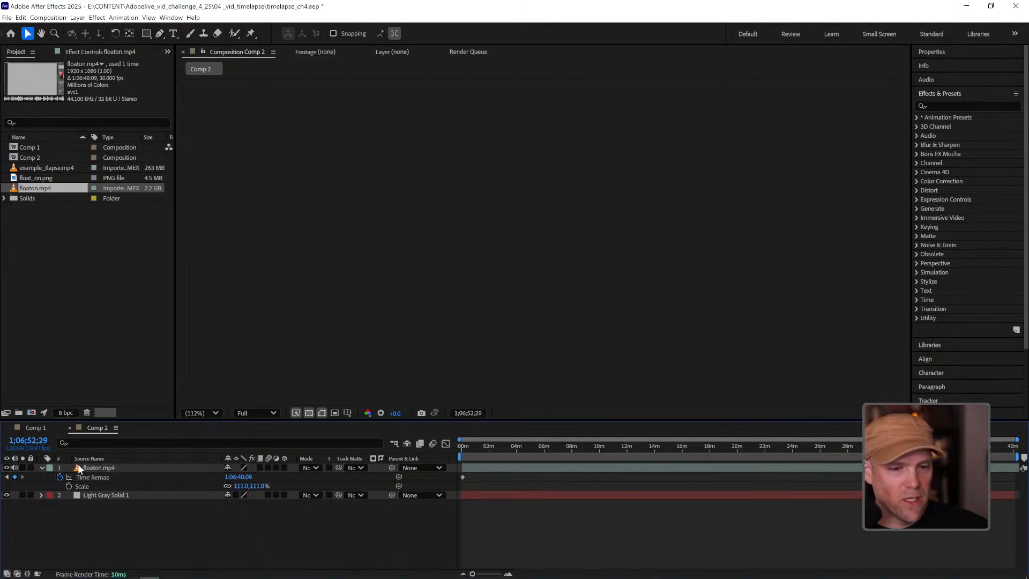
click(14, 476)
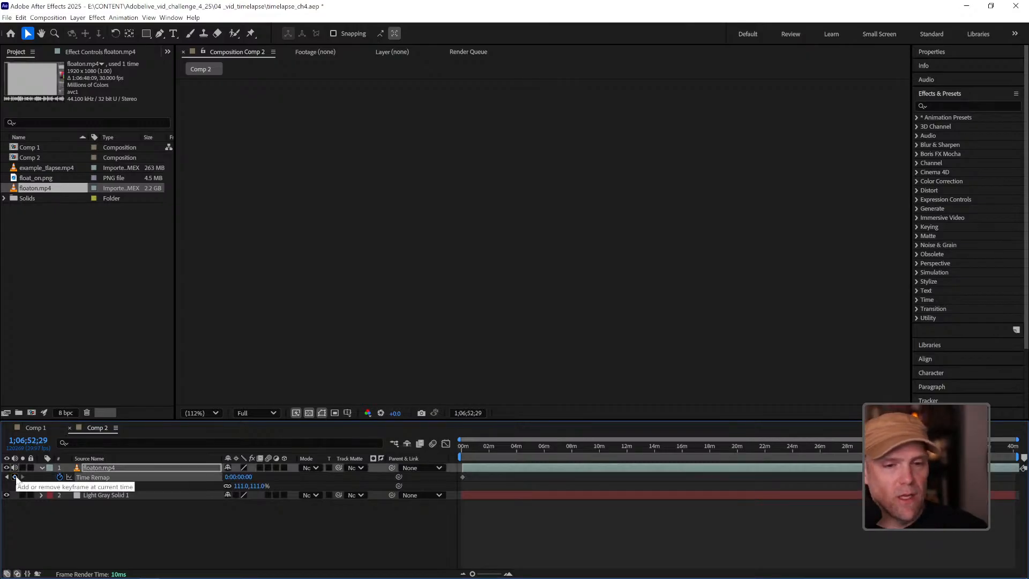
Move the current time to 0:00:20:00 in Comp 2 and end the work area there
drag(482, 448, 531, 448)
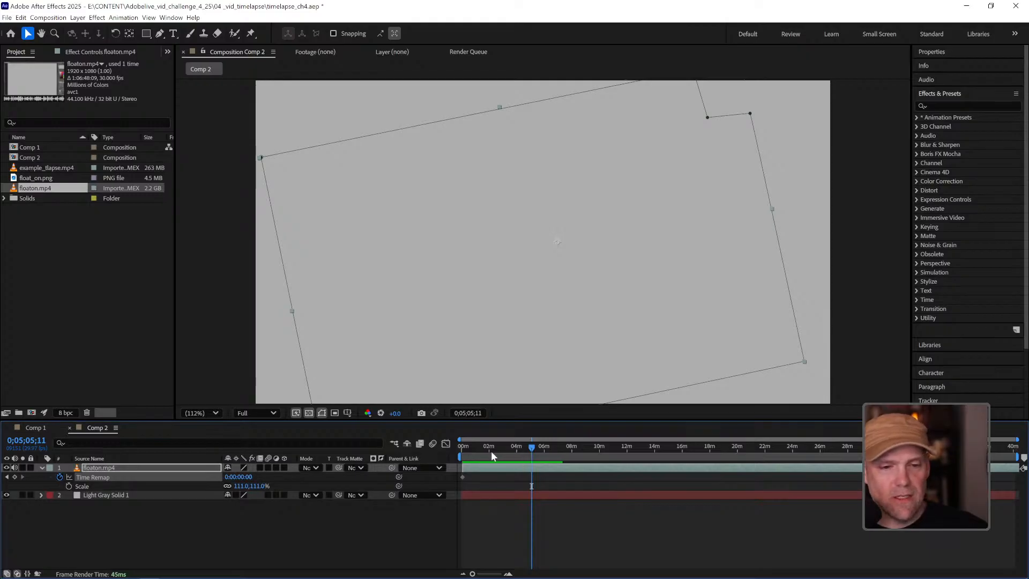
mouse_move(499, 447)
mouse_down()
mouse_move(672, 454)
mouse_move(482, 452)
mouse_move(560, 452)
mouse_move(501, 452)
mouse_up()
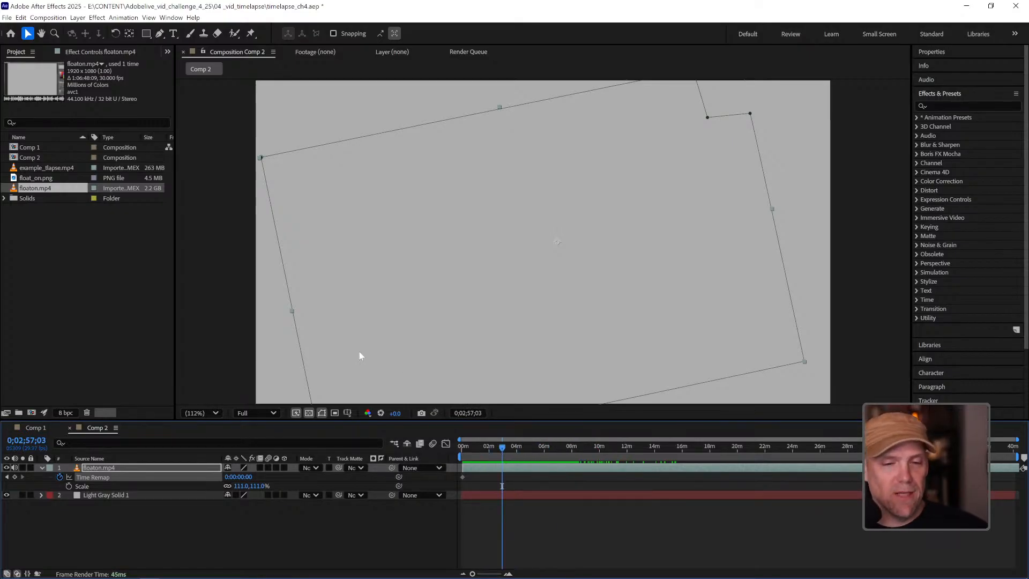
drag(485, 444, 477, 445)
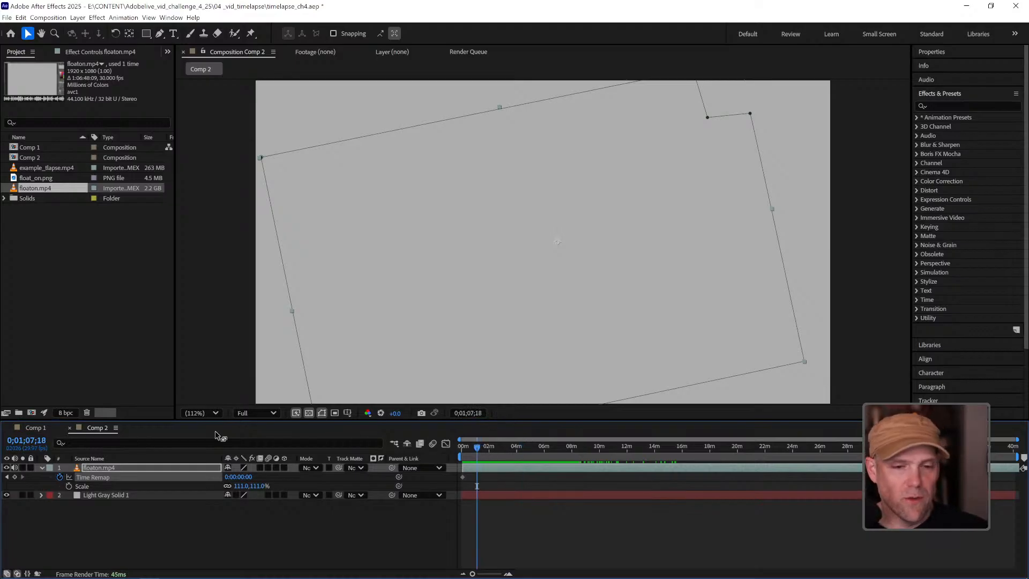
drag(465, 448, 467, 449)
click(41, 443)
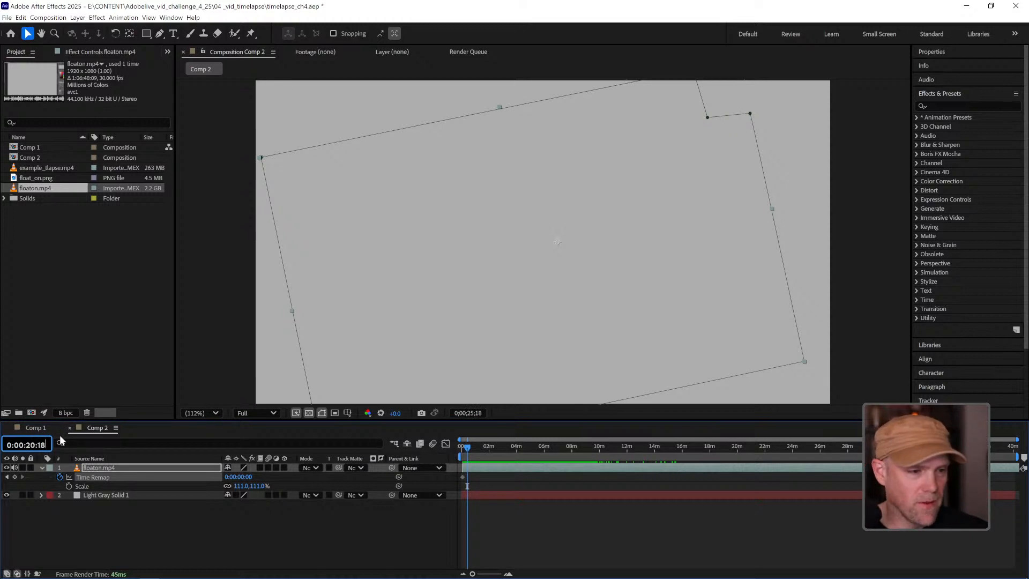
text(0:00:20:00)
key(Return)
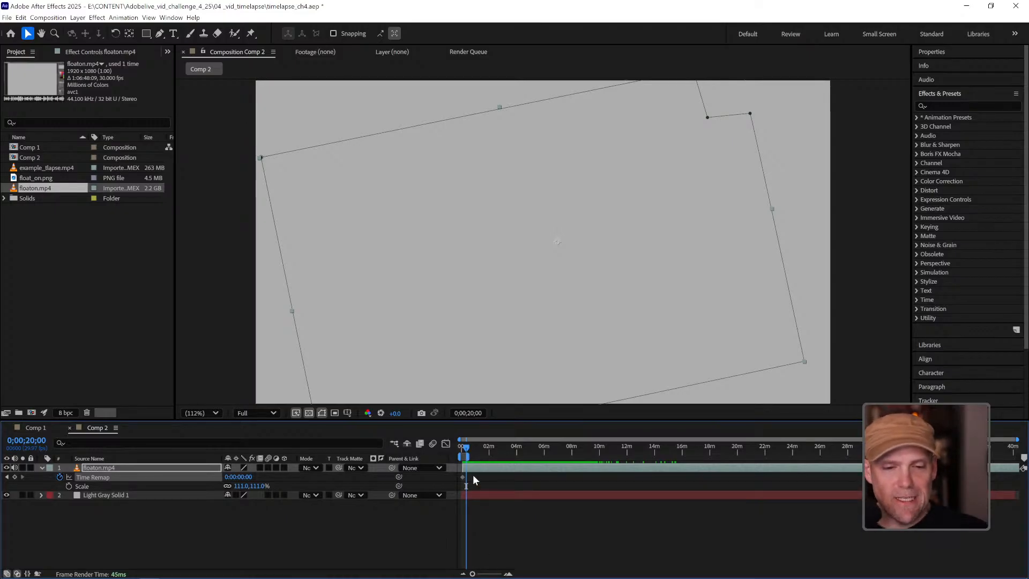
Extend the start of floaton.mp4 to the beginning of Comp 2 and move its first Time Remap keyframe to 0;00;00;00
click(508, 574)
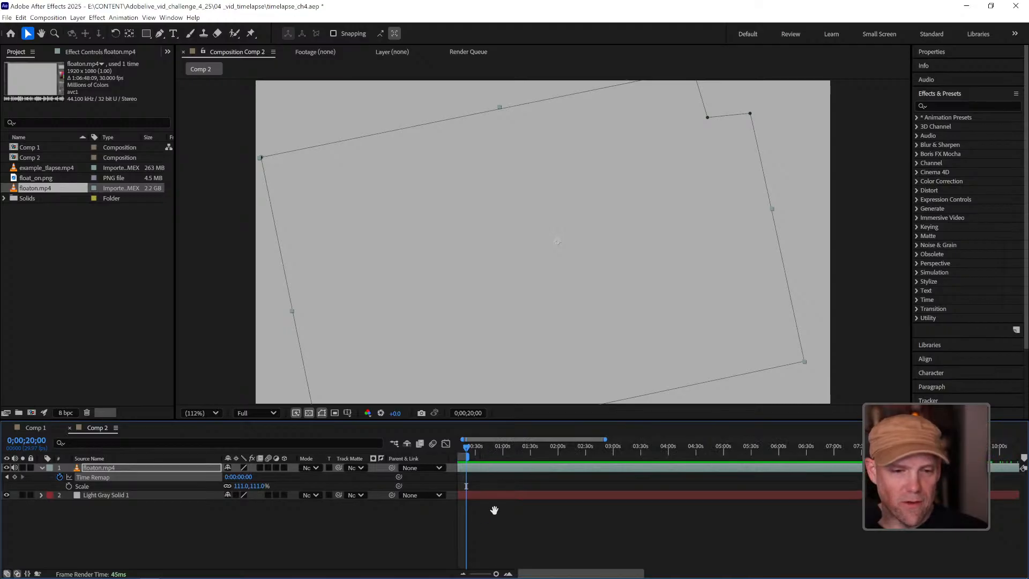
drag(493, 510, 616, 521)
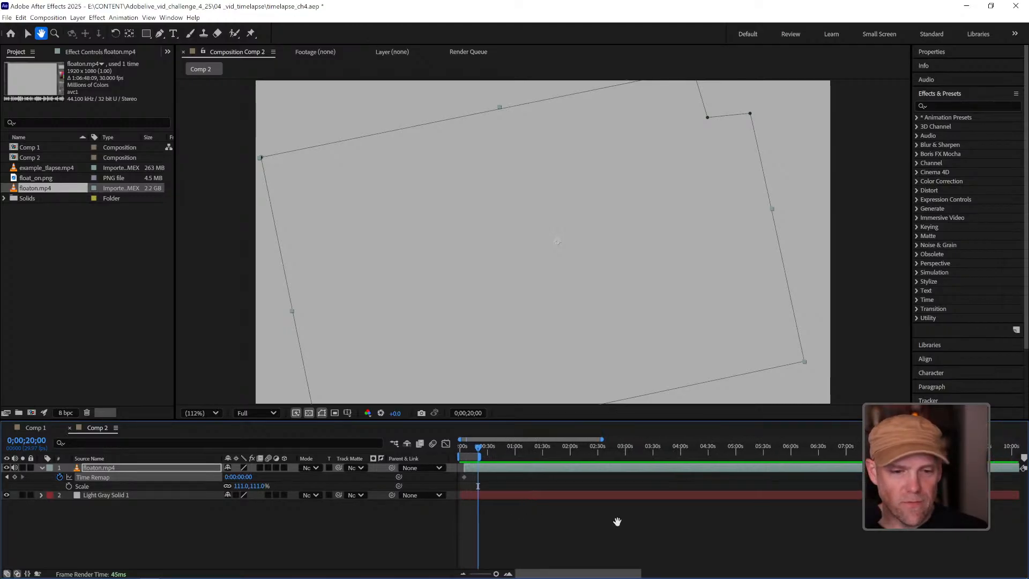
click(508, 574)
click(507, 574)
click(508, 574)
drag(542, 527, 723, 506)
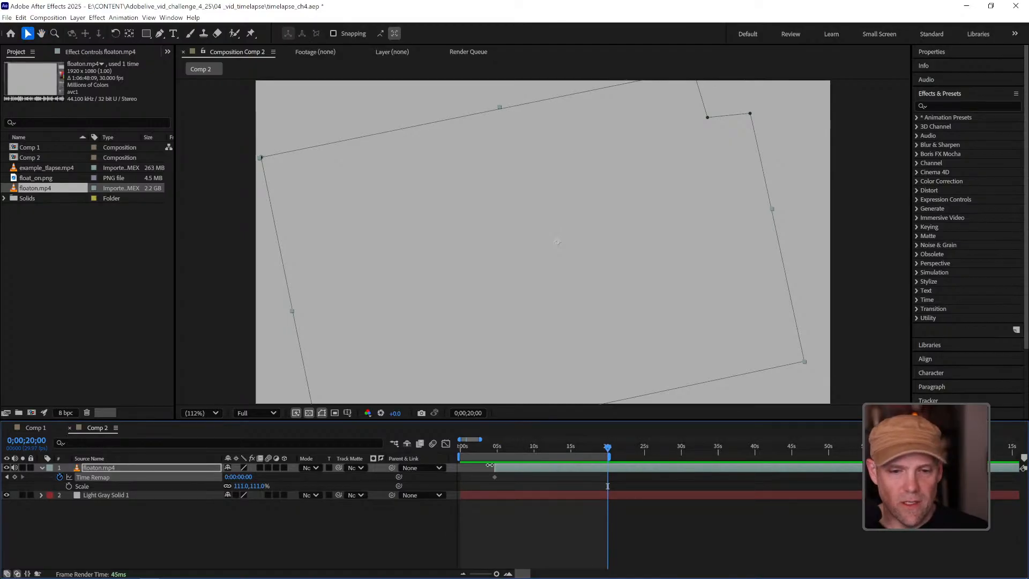
drag(492, 465, 457, 466)
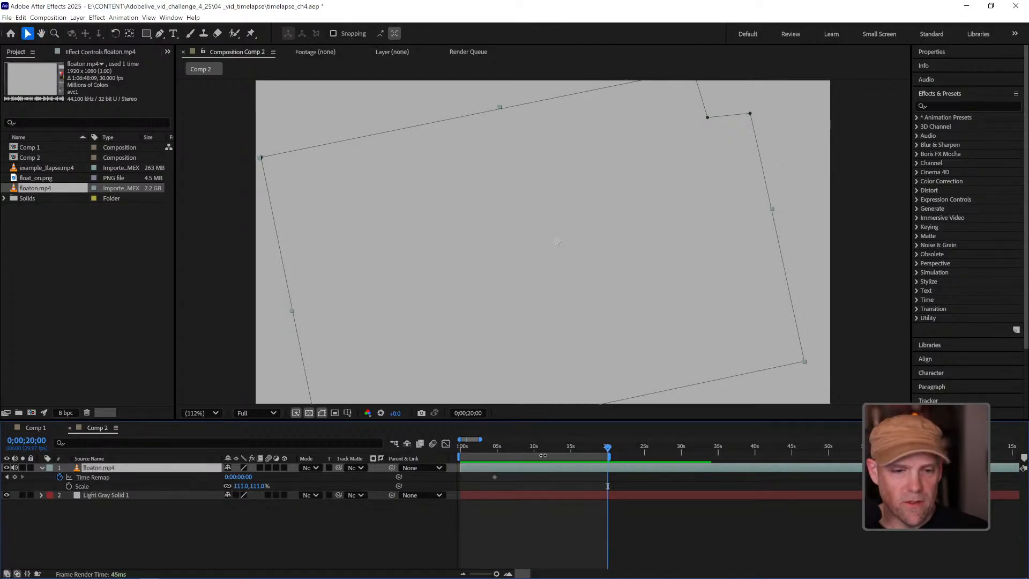
drag(531, 450, 444, 454)
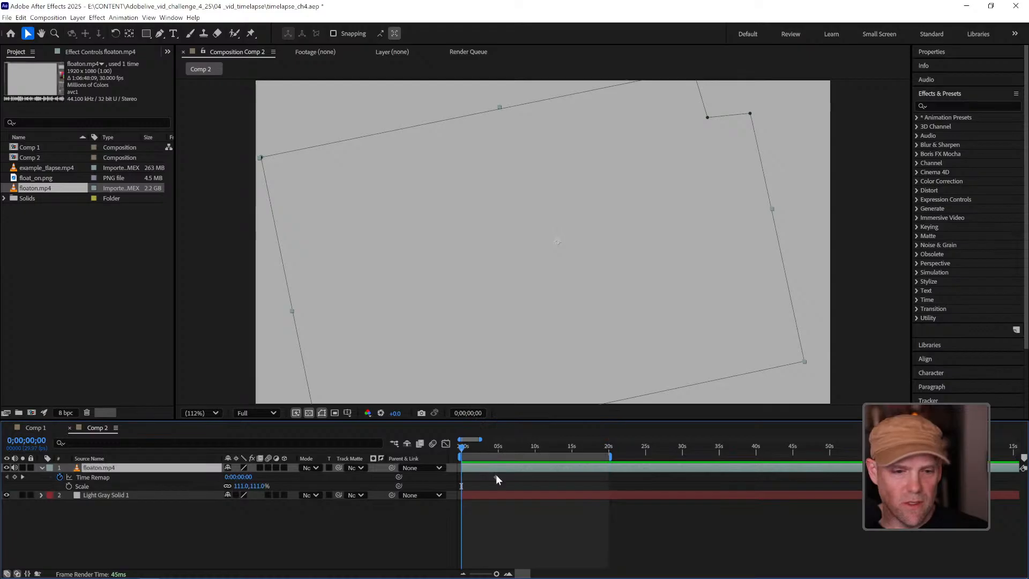
drag(496, 477, 459, 476)
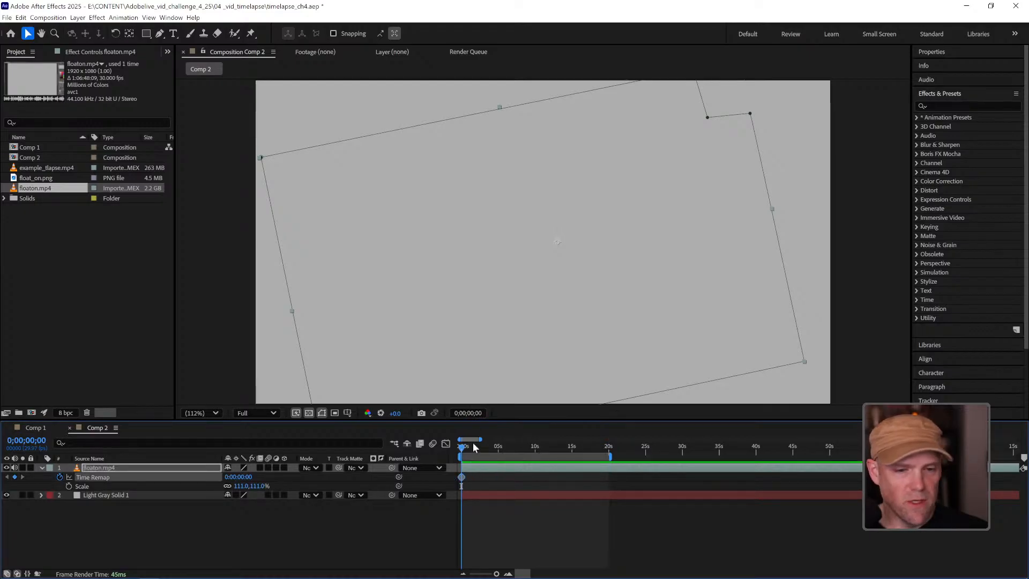
Add a Time Remap keyframe to floaton.mp4 at 0;00;20;00 with the value 1:06:48:09
drag(473, 443, 609, 447)
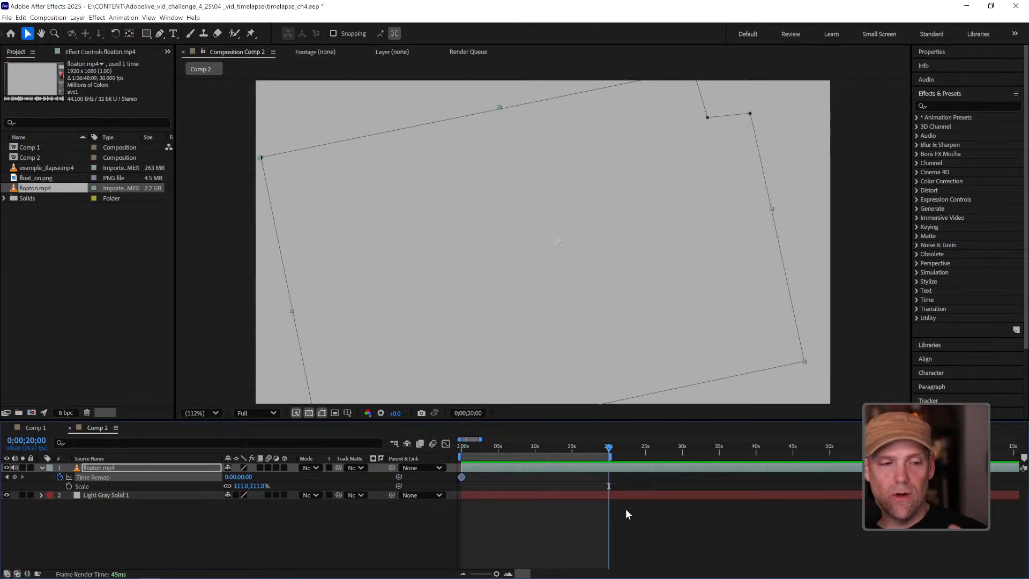
click(235, 477)
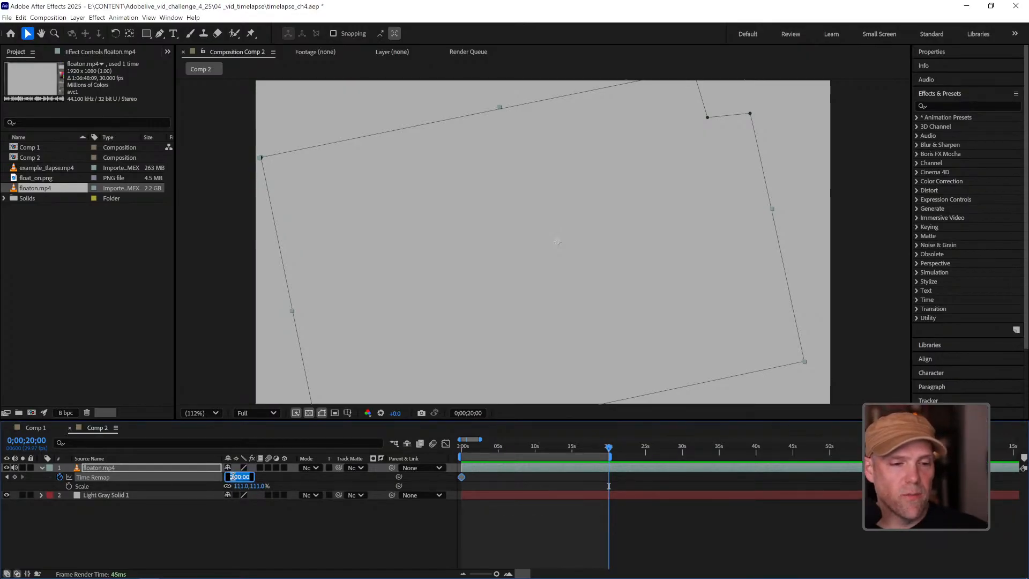
click(233, 477)
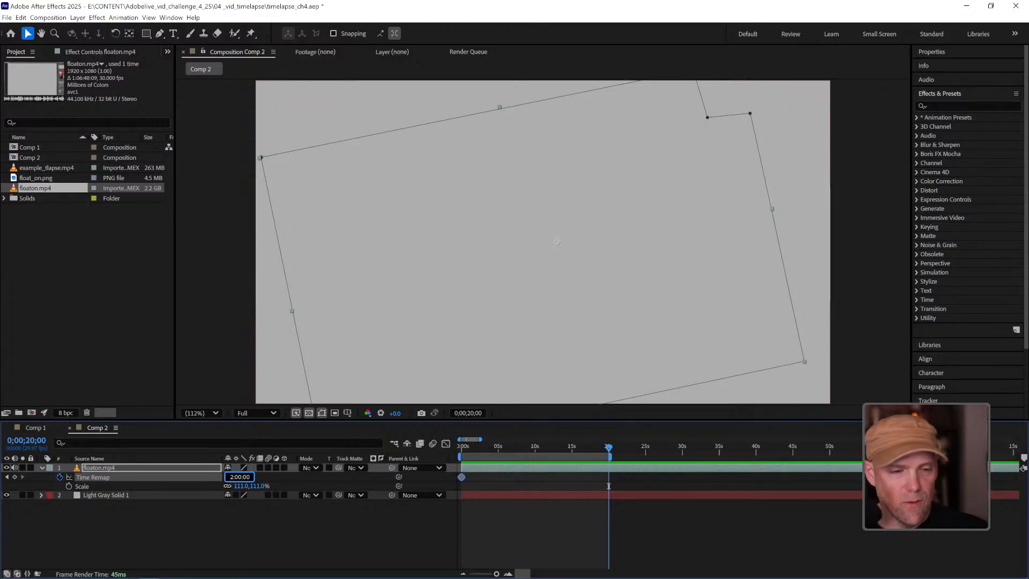
key(Return)
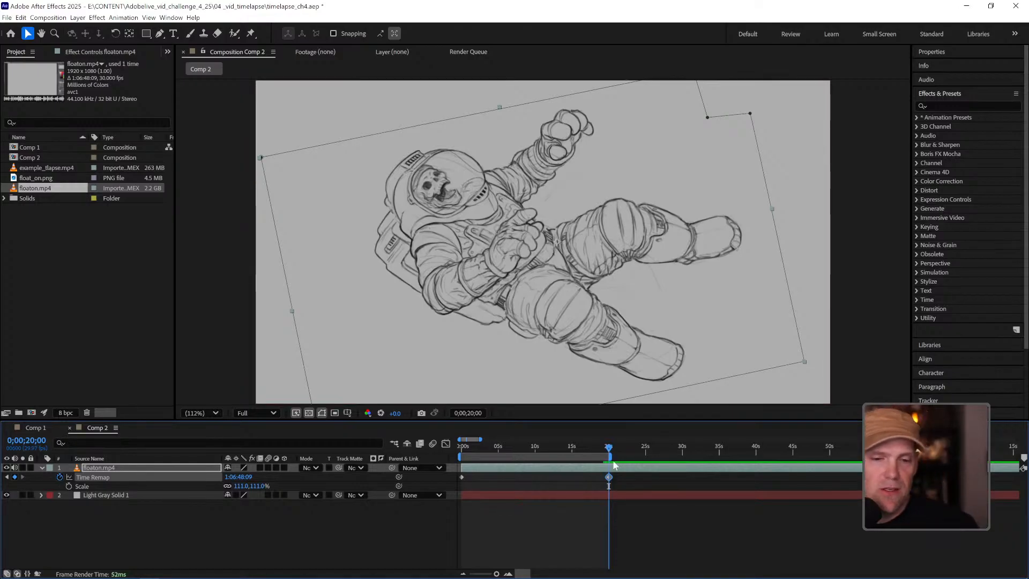
Shorten the timelapse by moving the last Time Remap keyframe of floaton.mp4 to 0;00;15;00
mouse_move(599, 442)
mouse_down()
mouse_move(463, 454)
mouse_move(601, 451)
mouse_move(574, 456)
mouse_up()
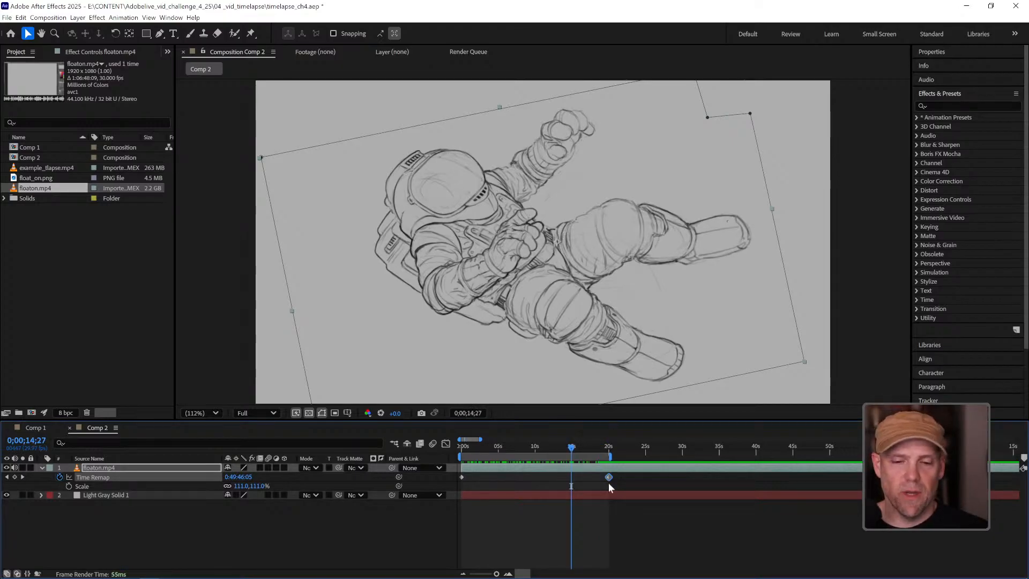
mouse_move(572, 449)
mouse_down()
mouse_move(596, 449)
mouse_move(572, 452)
mouse_up()
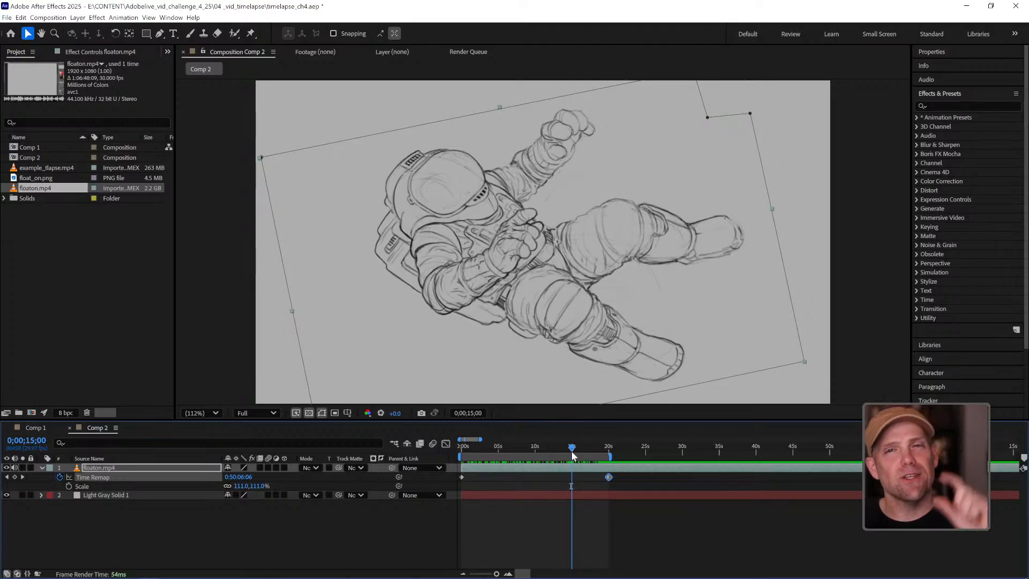
drag(571, 456, 571, 455)
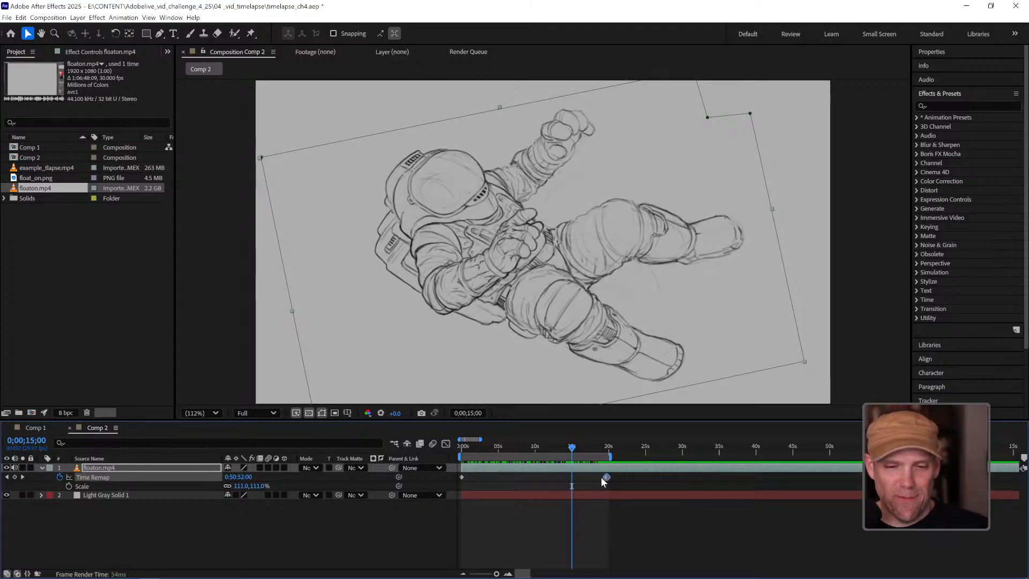
mouse_move(601, 477)
mouse_down()
mouse_move(572, 478)
mouse_move(611, 475)
mouse_move(572, 477)
mouse_move(570, 448)
mouse_move(622, 446)
mouse_move(584, 448)
mouse_up()
click(629, 521)
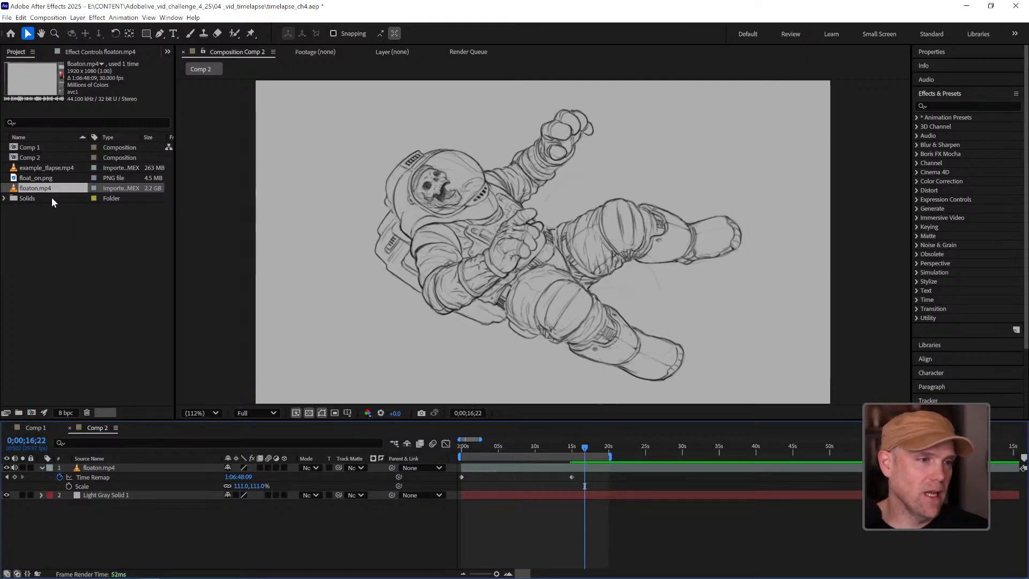
Duplicate the floaton.mp4 layer and replace the upper copy's source with float_on.png
click(37, 178)
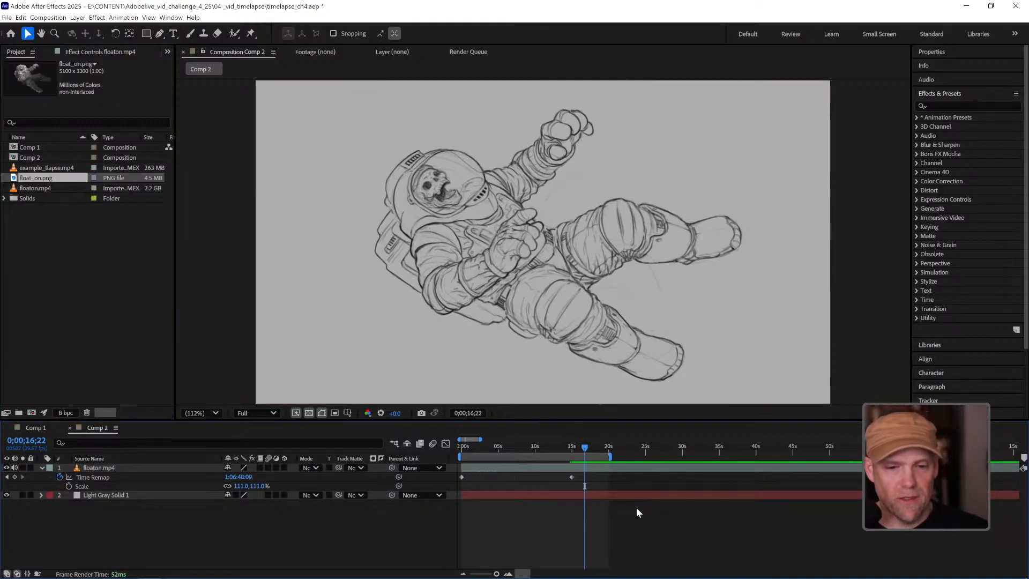
click(105, 469)
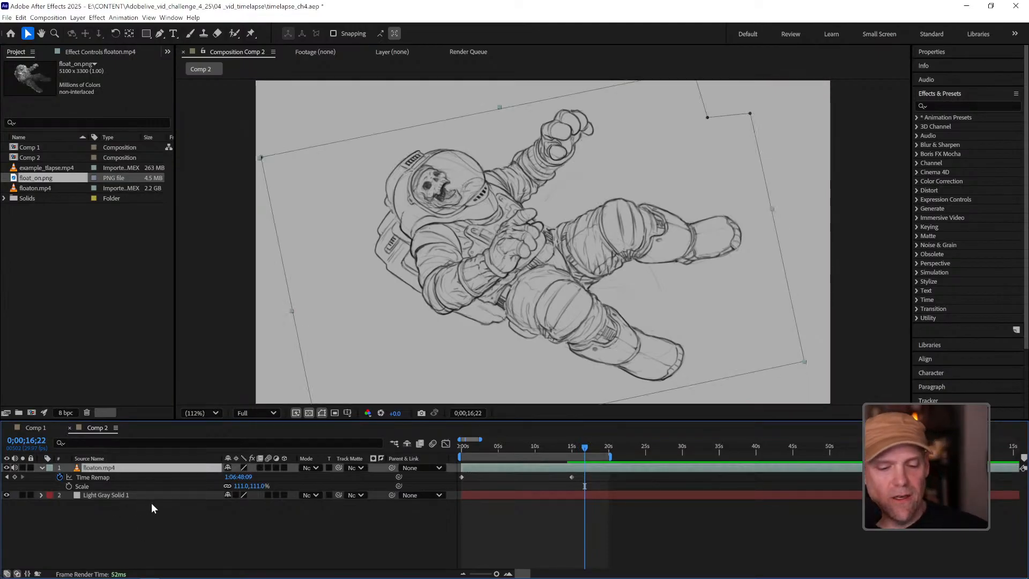
key(ctrl+d)
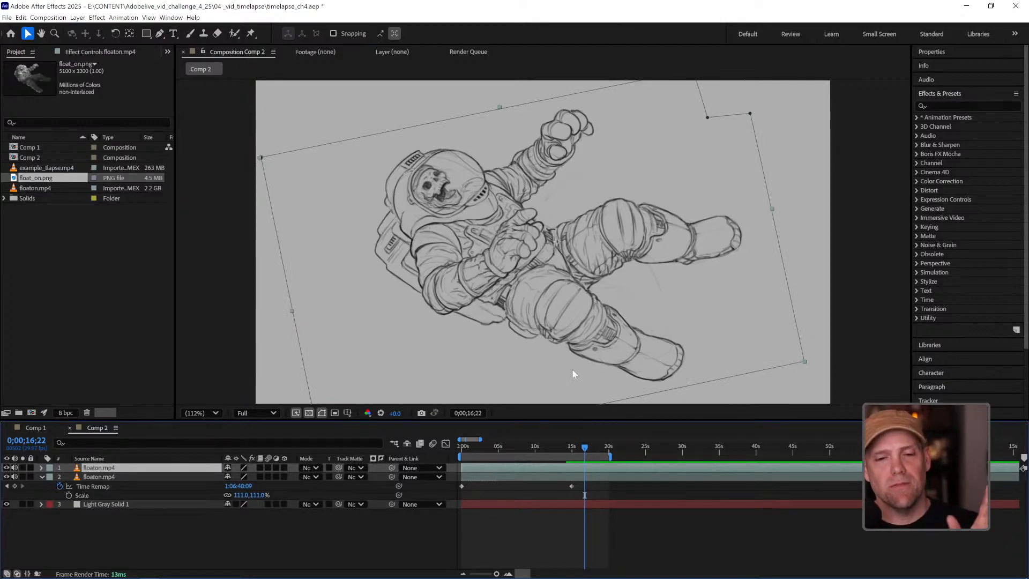
click(76, 239)
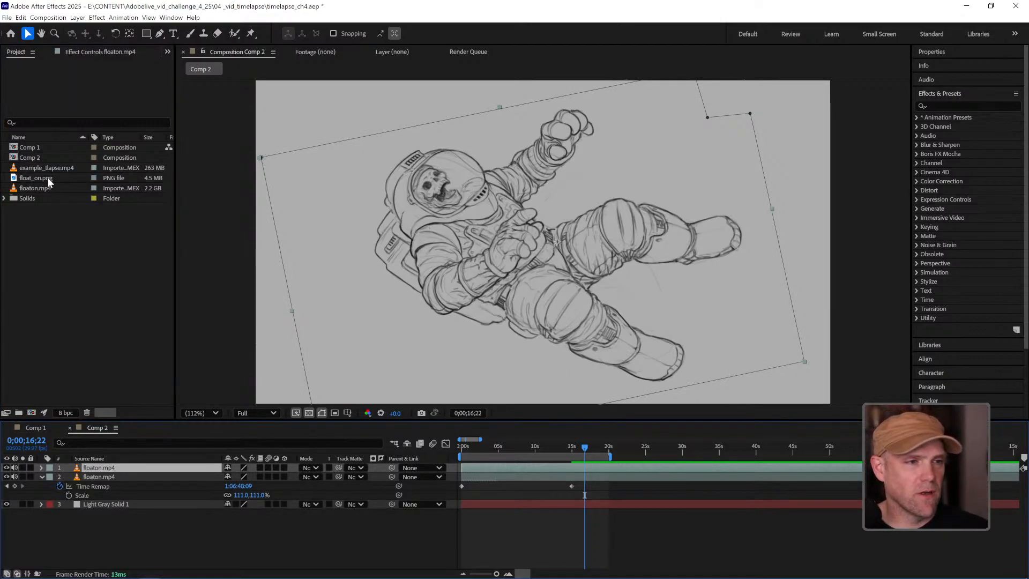
drag(46, 176, 111, 467)
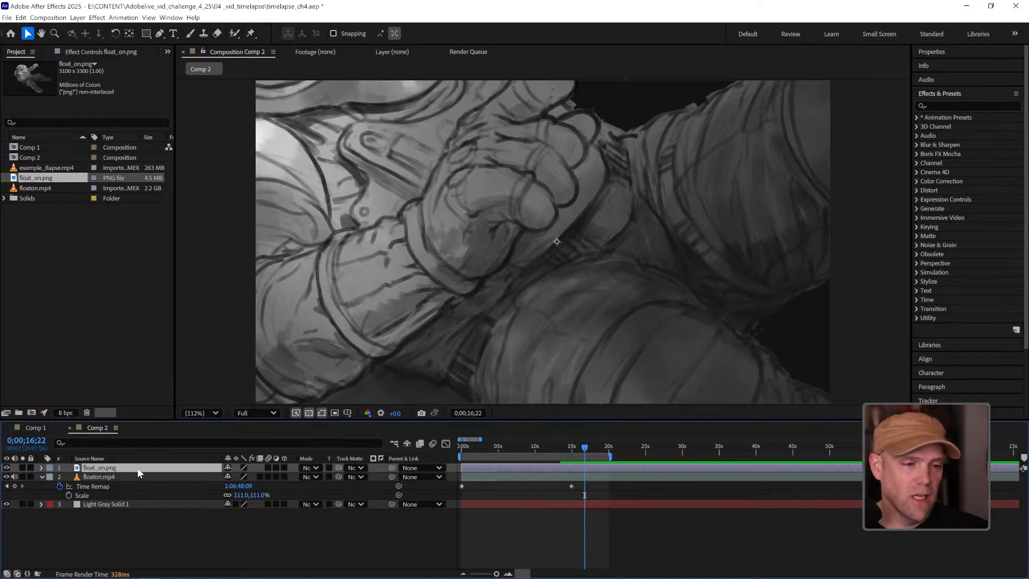
Compare the rotation and scale of the float_on.png and floaton.mp4 layers, and delete the float_on.png layer
key(r)
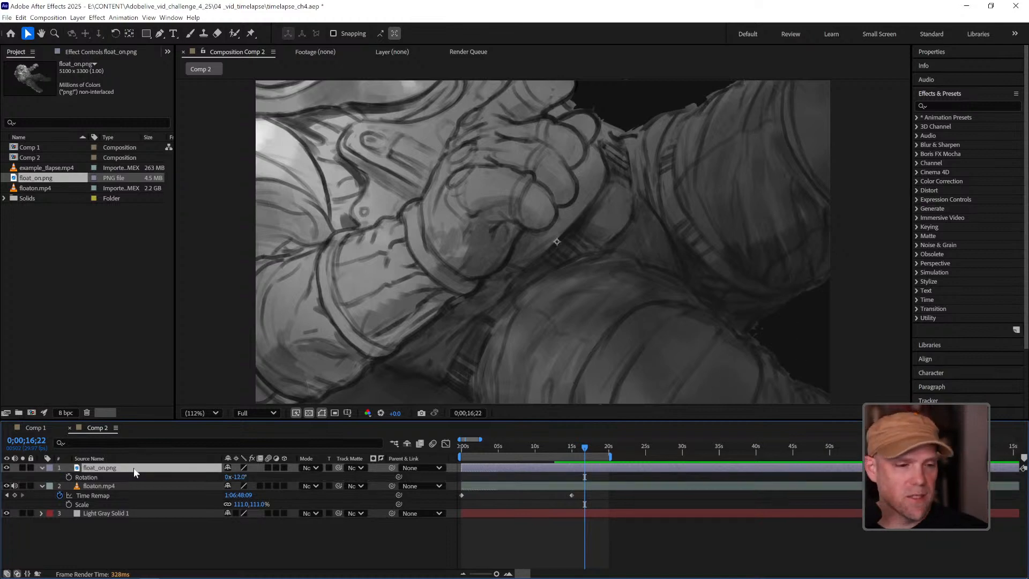
click(106, 487)
key(r)
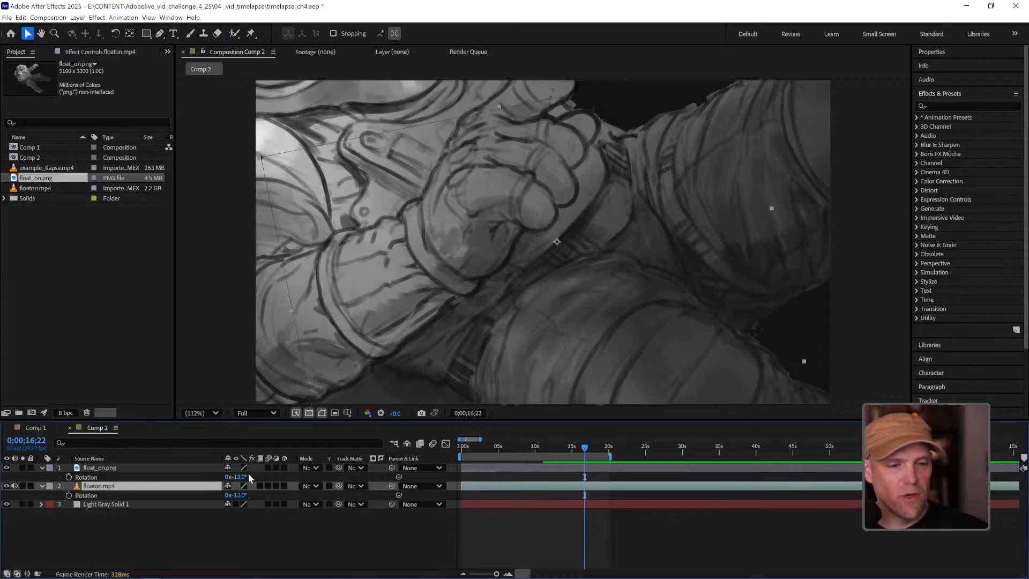
click(127, 467)
key(shift+s)
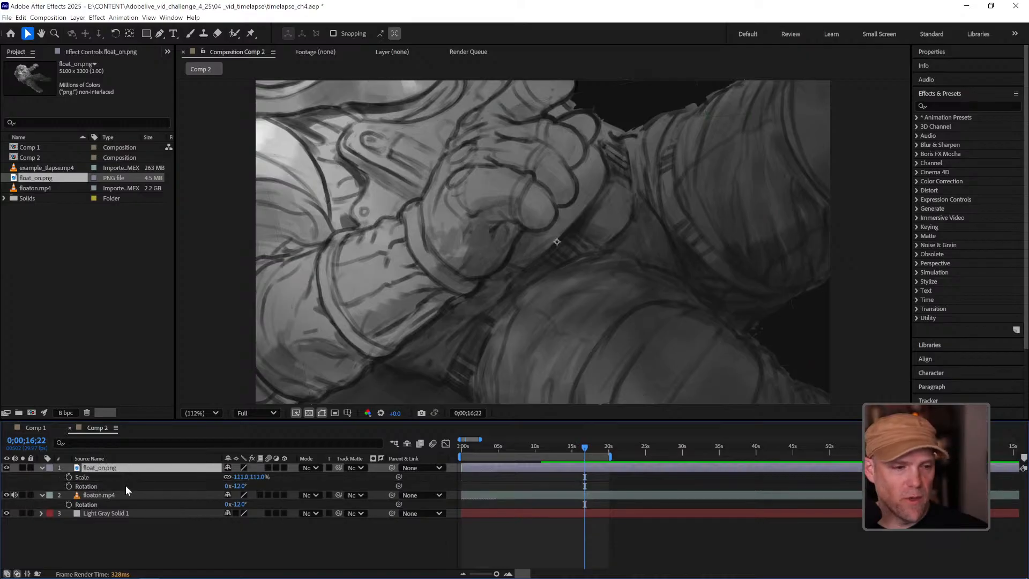
click(131, 496)
key(shift+s)
click(200, 549)
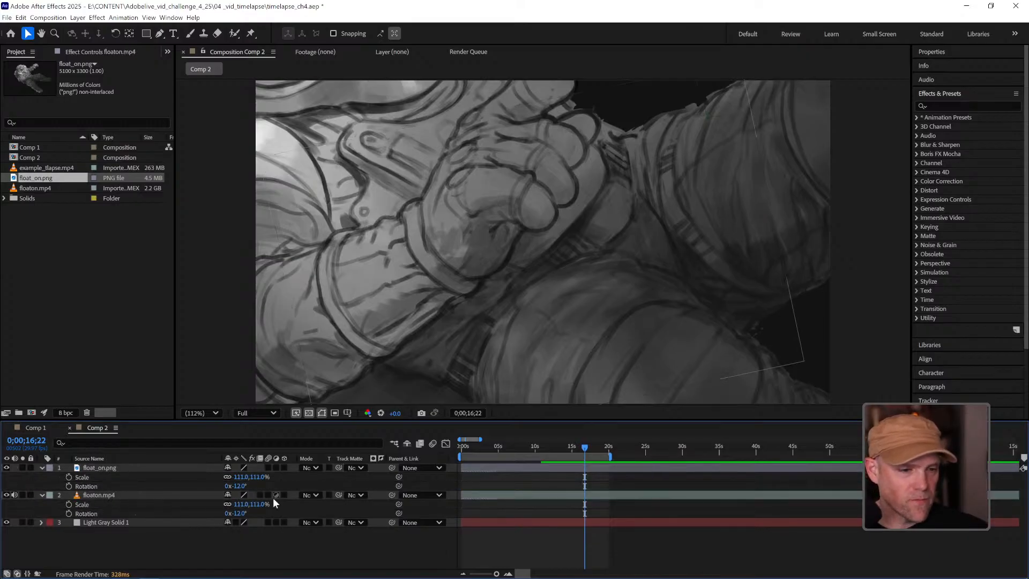
click(129, 468)
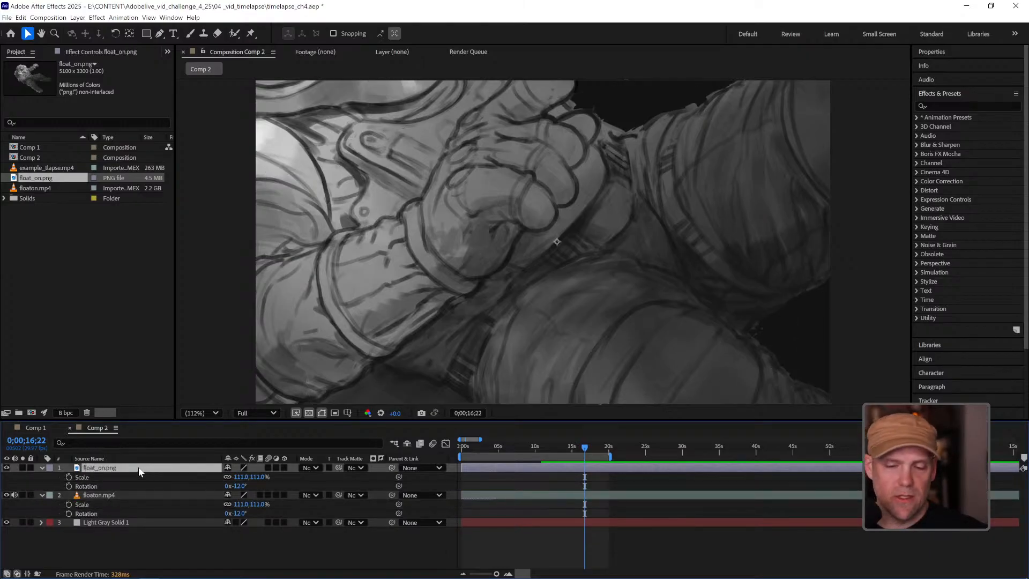
key(Delete)
Make a fresh duplicate of the floaton.mp4 layer and swap the copy's source for float_on.png
click(134, 467)
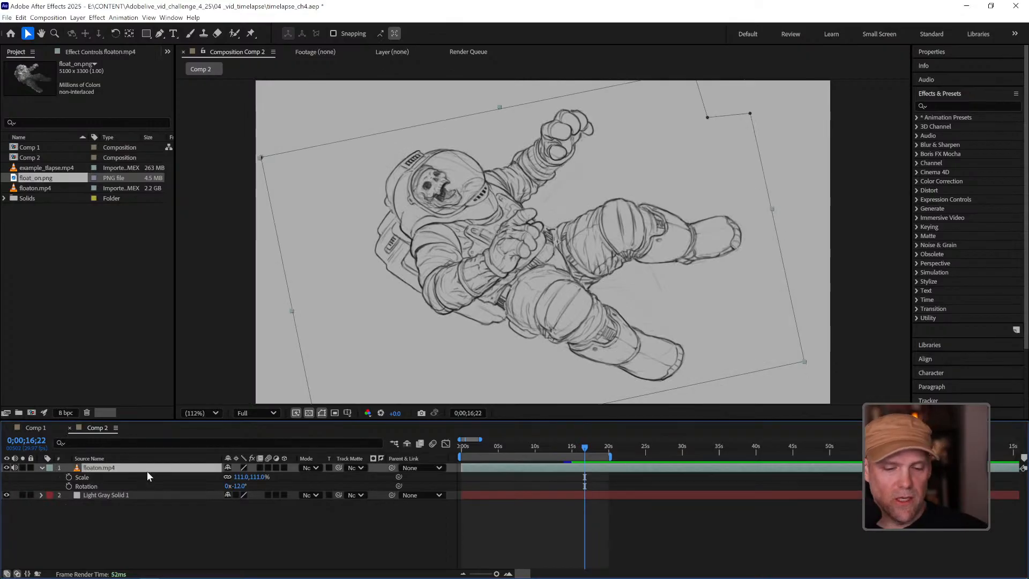
key(ctrl+d)
drag(42, 178, 106, 465)
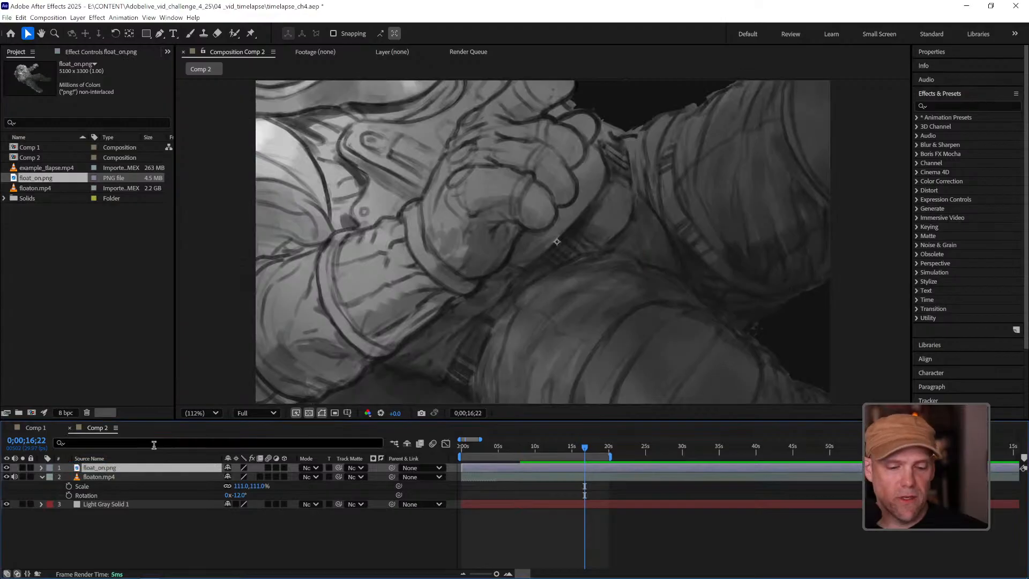
Scale float_on.png down to roughly the size of the sketched astronaut and set its Mask 1 mode to None
key(s)
drag(248, 476, 213, 482)
key(m)
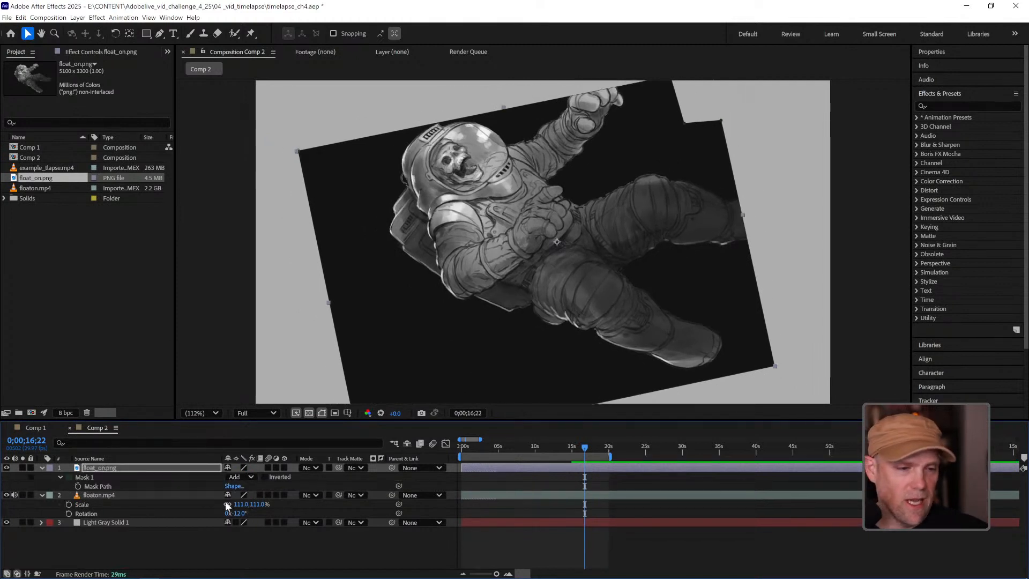
click(238, 476)
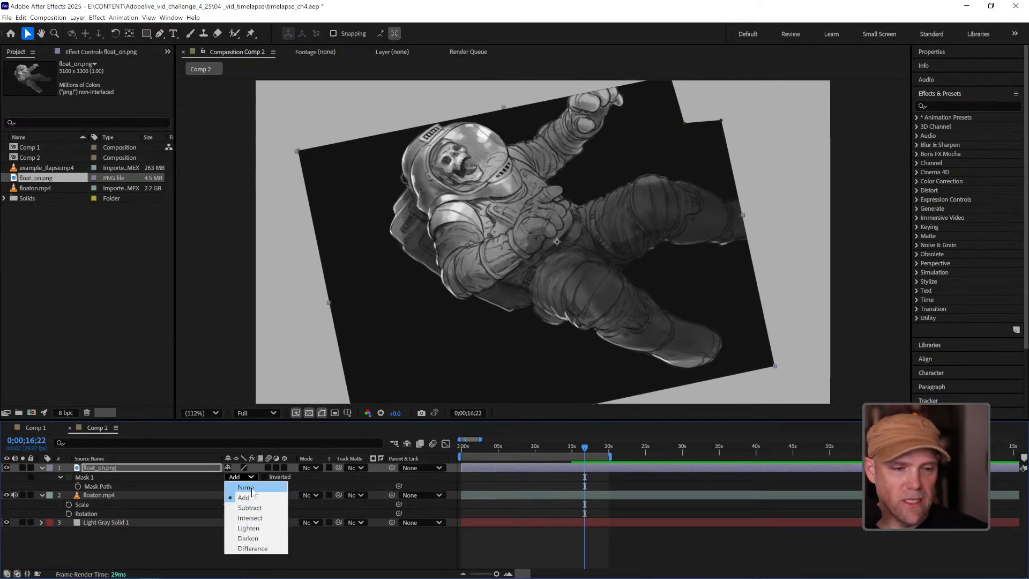
click(247, 488)
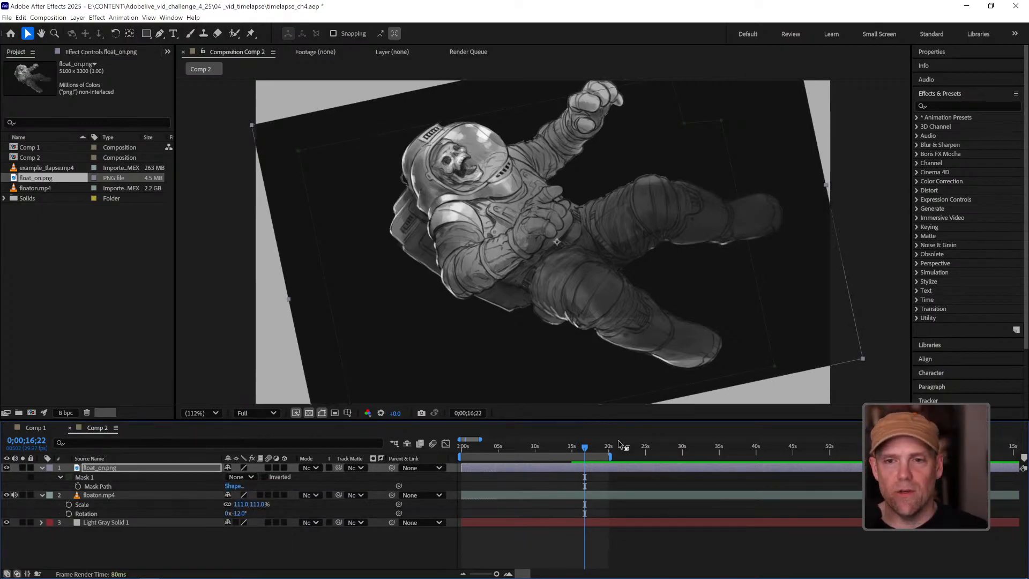
click(708, 535)
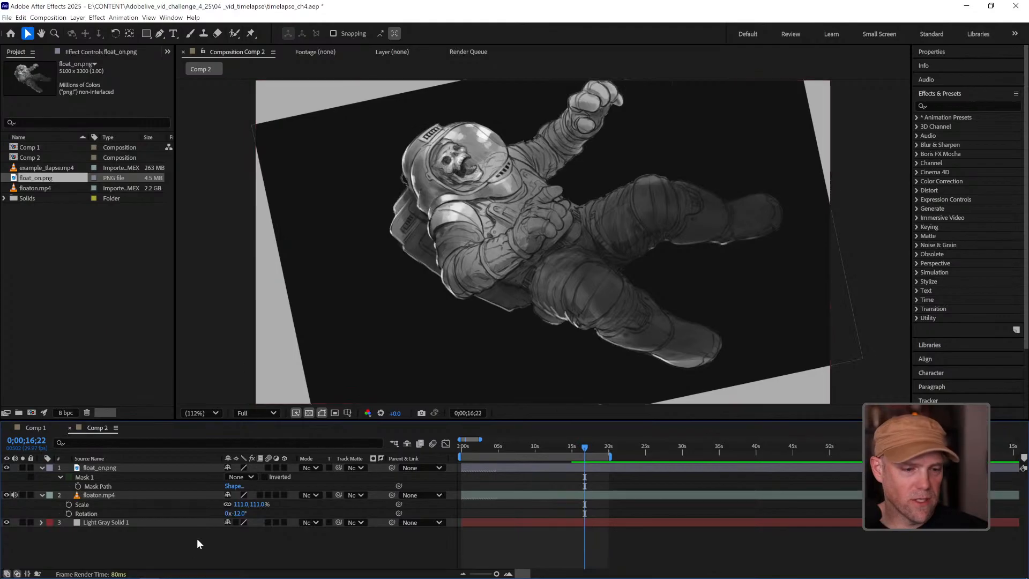
Create a 1920 x 1080 px solid in the artwork's dark background colour and place it directly beneath the float_on.png layer
key(ctrl+y)
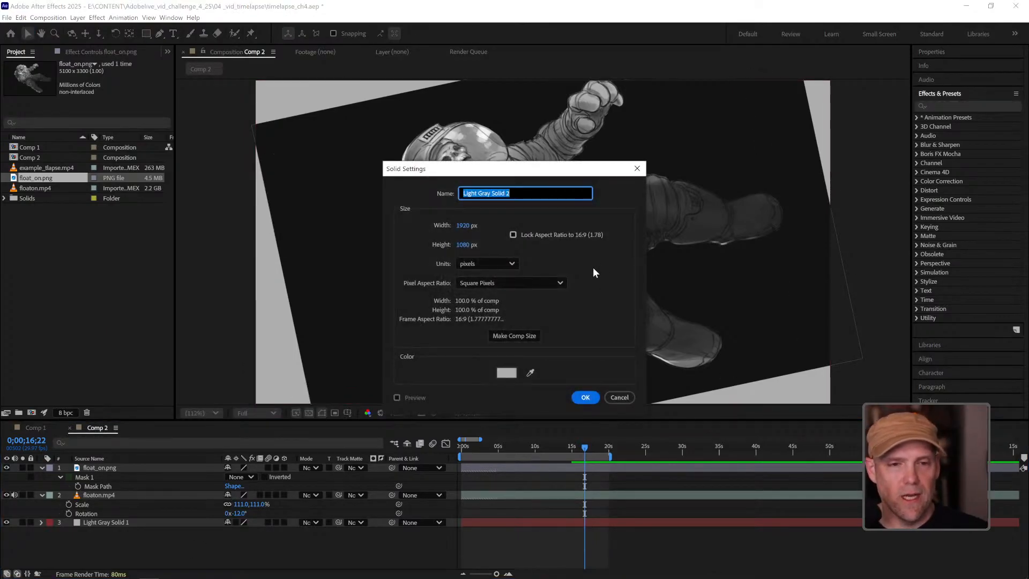
click(529, 372)
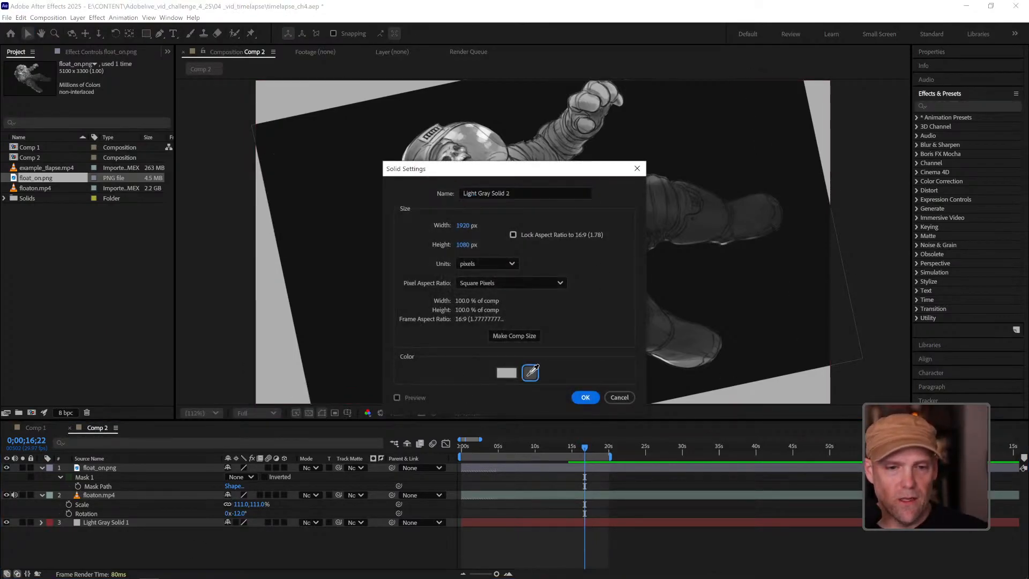
click(583, 398)
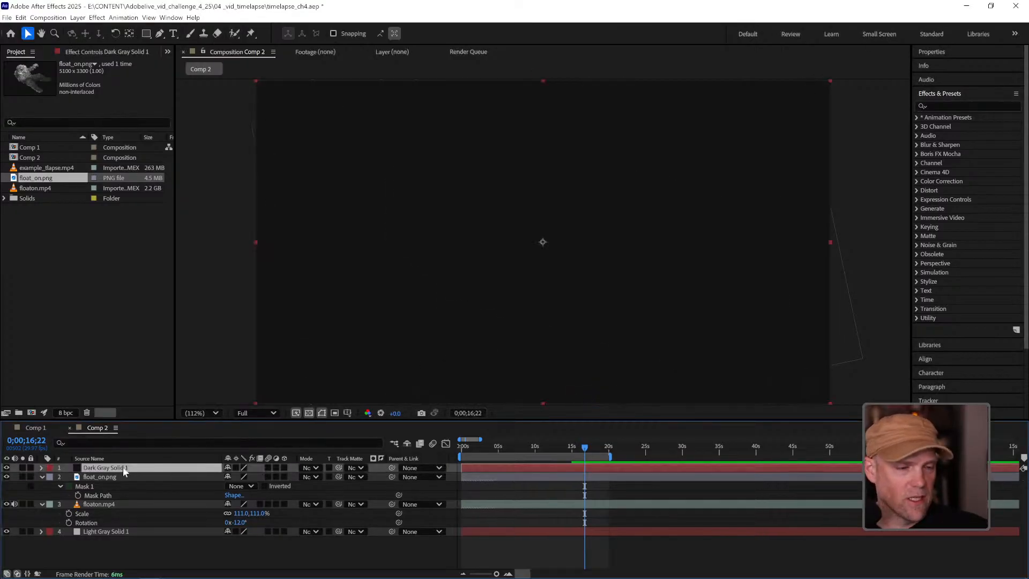
drag(123, 468, 152, 474)
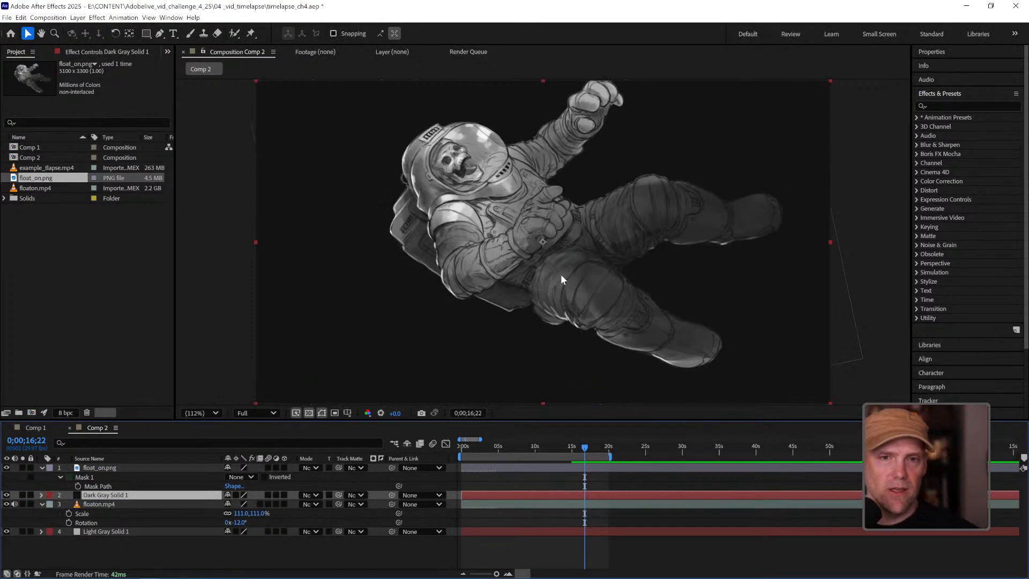
Hide Dark Gray Solid 1 and lower the float_on.png layer's opacity to 77% to reveal the sketch underneath
click(6, 495)
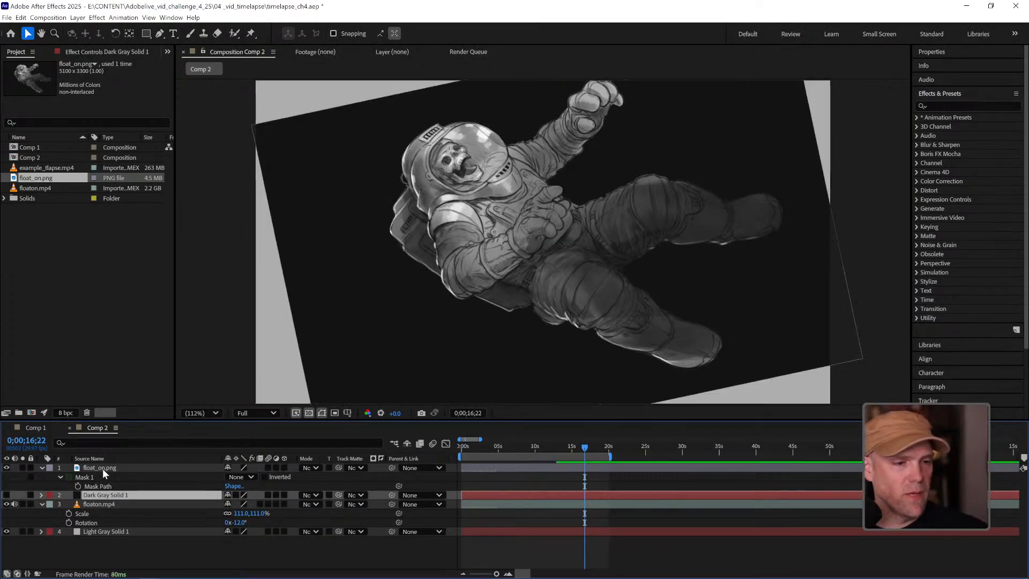
click(197, 467)
key(t)
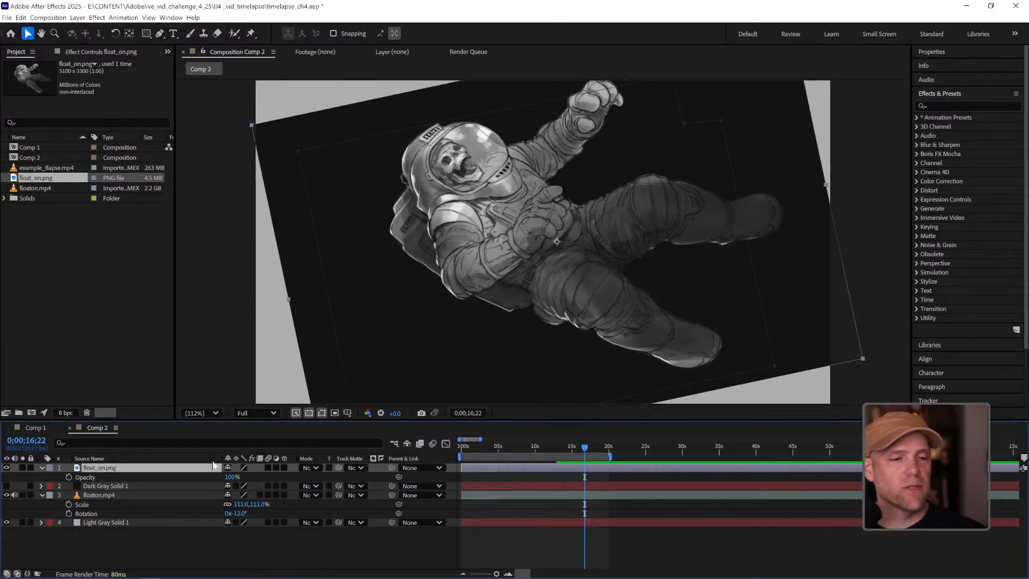
drag(231, 477, 217, 477)
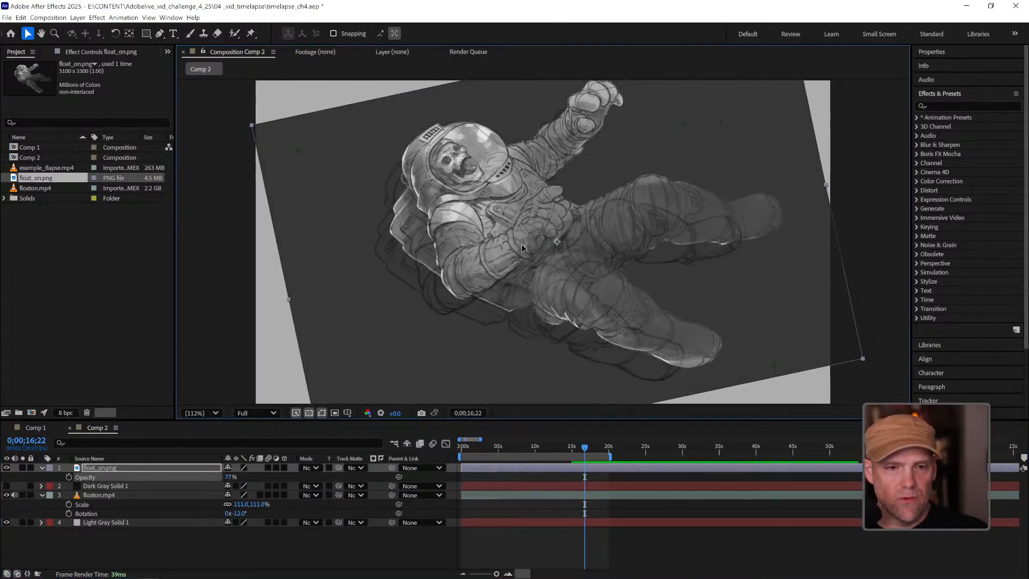
Align float_on.png with the sketched astronaut by repositioning it and setting its scale to 35%
drag(521, 243, 500, 262)
key(s)
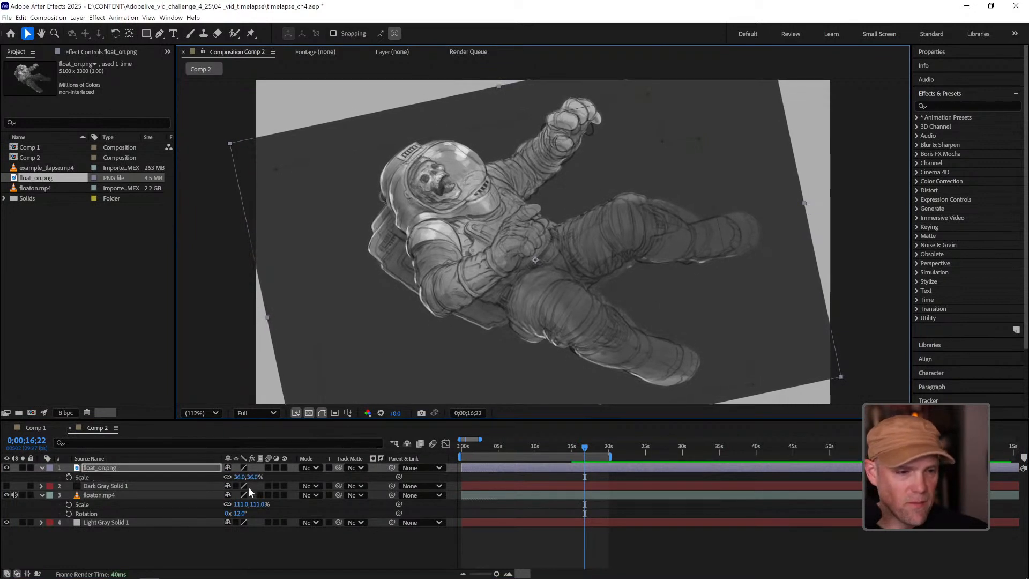
click(253, 476)
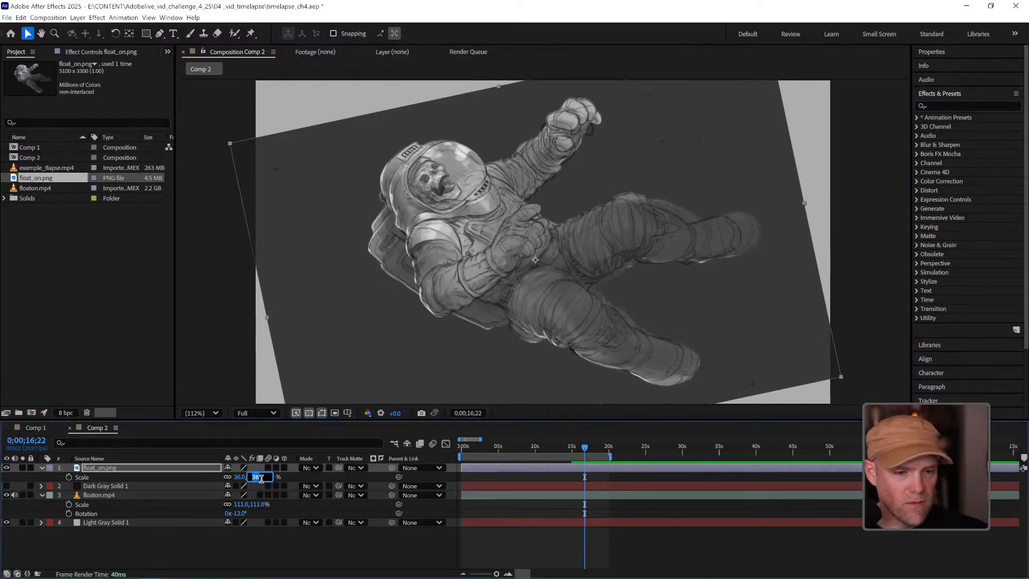
text(35)
key(Return)
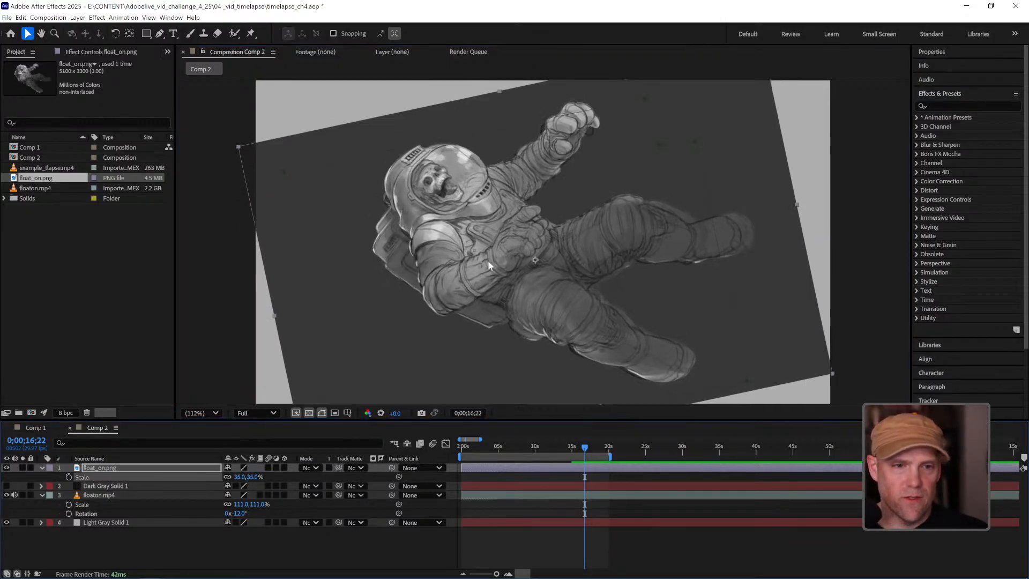
drag(528, 255, 524, 258)
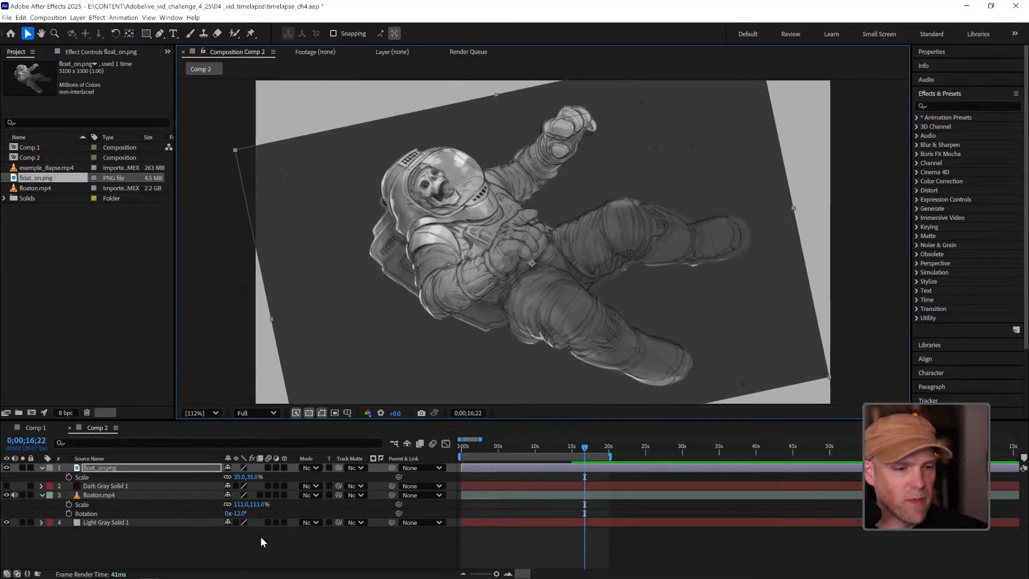
click(140, 535)
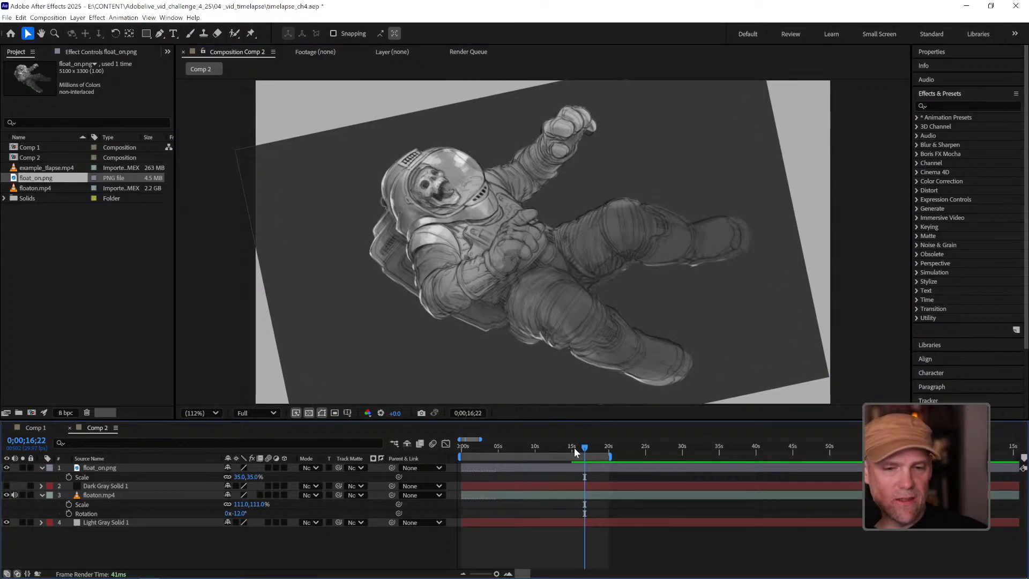
Set the current time to 0;00;15;02 and make Dark Gray Solid 1 visible again
click(42, 467)
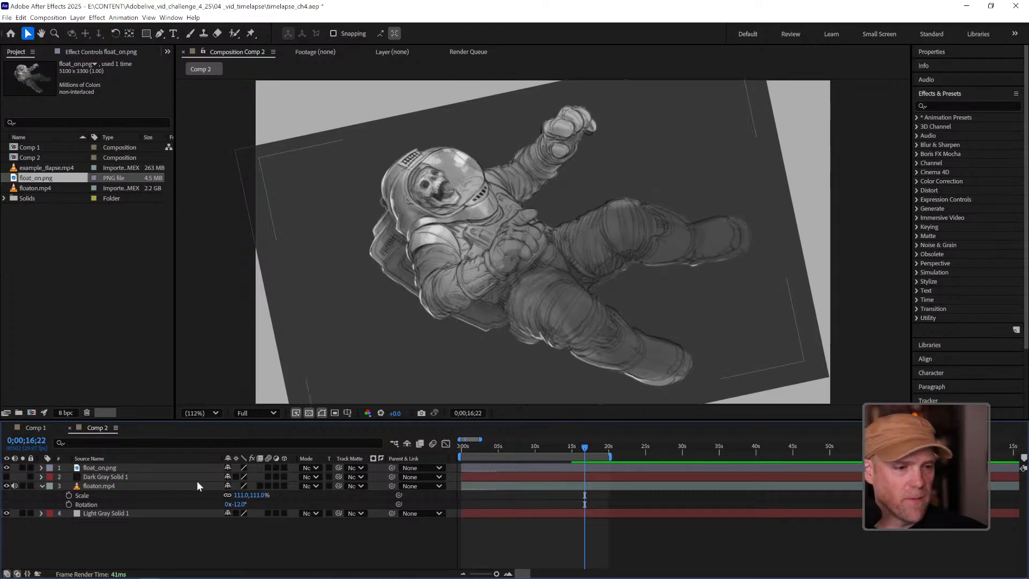
drag(577, 450, 573, 450)
click(7, 476)
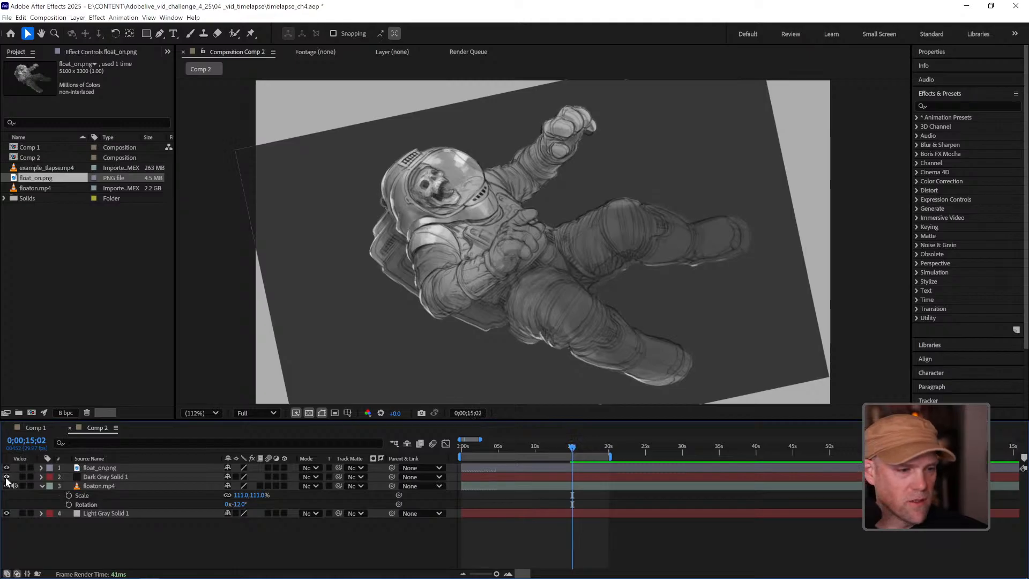
Set the float_on.png layer's opacity to 100% and collapse its properties
click(107, 468)
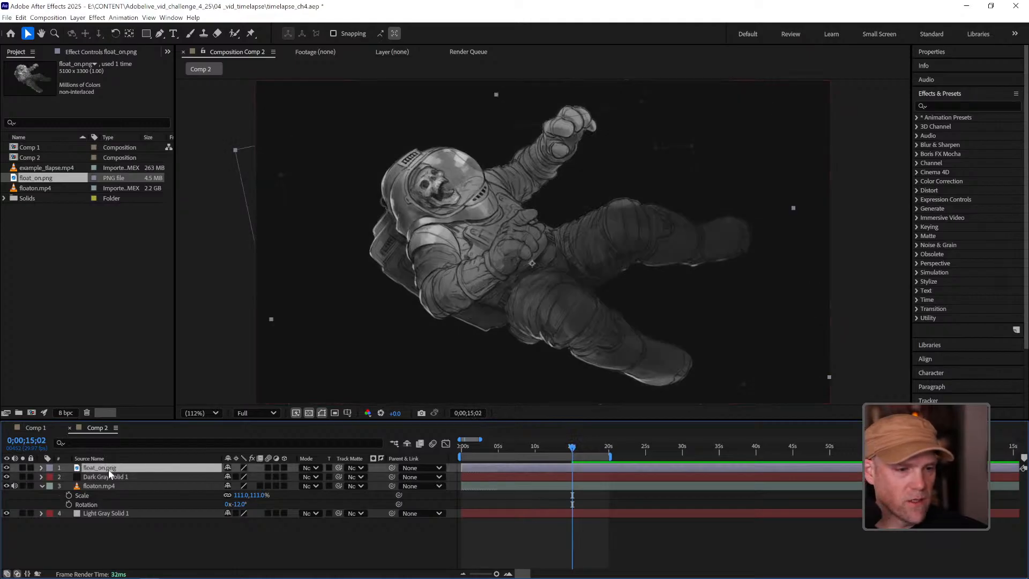
key(t)
click(231, 476)
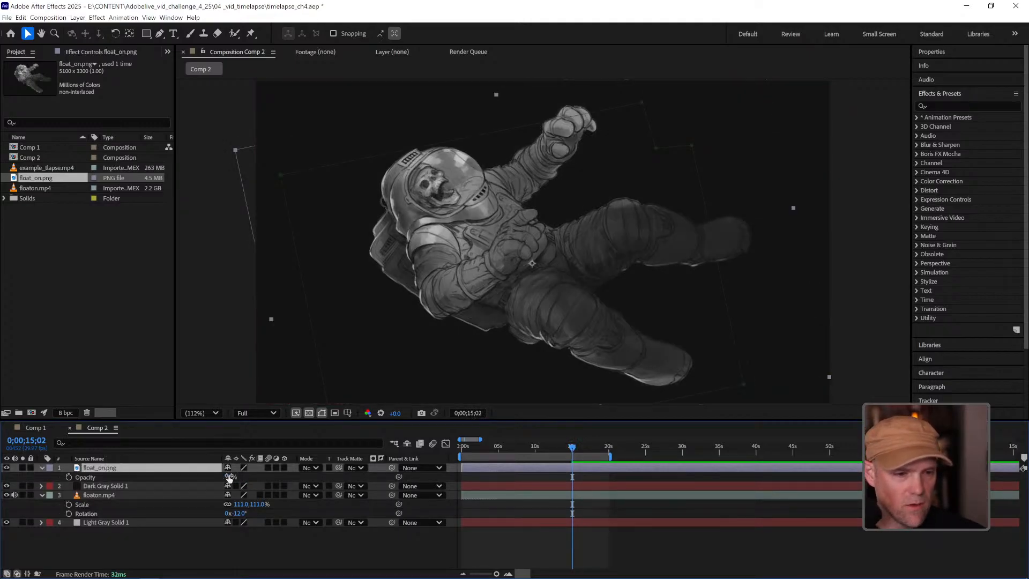
text(100)
key(Return)
click(393, 543)
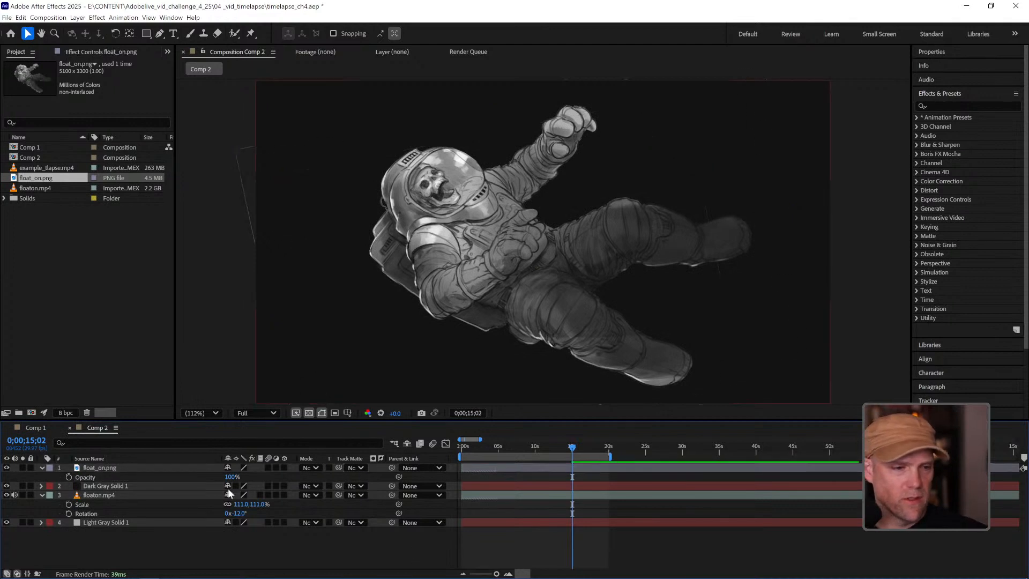
click(42, 467)
Try trimming floaton.mp4 and Light Gray Solid 1 to end at 0;00;15;02 and pre-composing them as timelapse
click(110, 486)
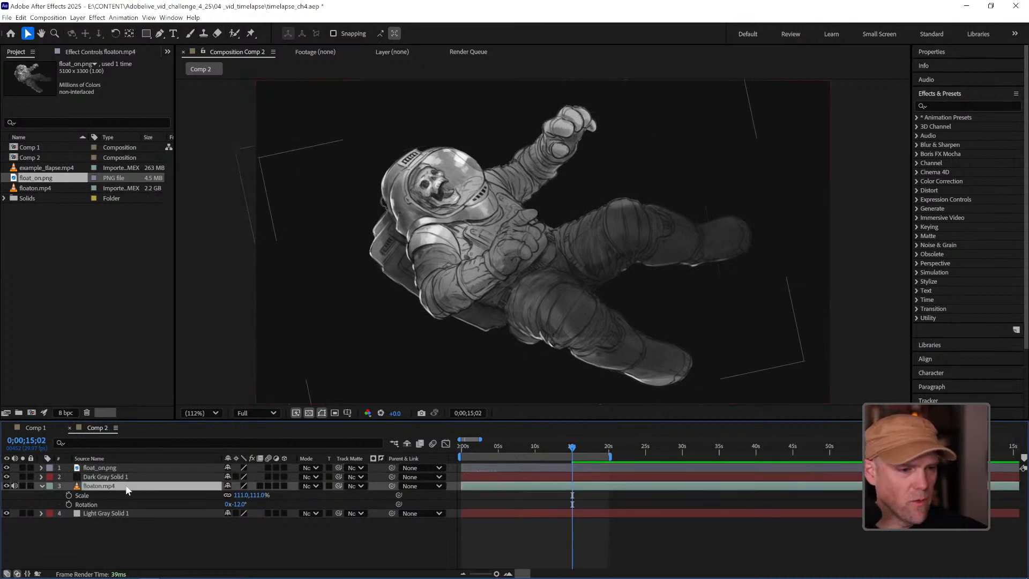
shift+click(133, 514)
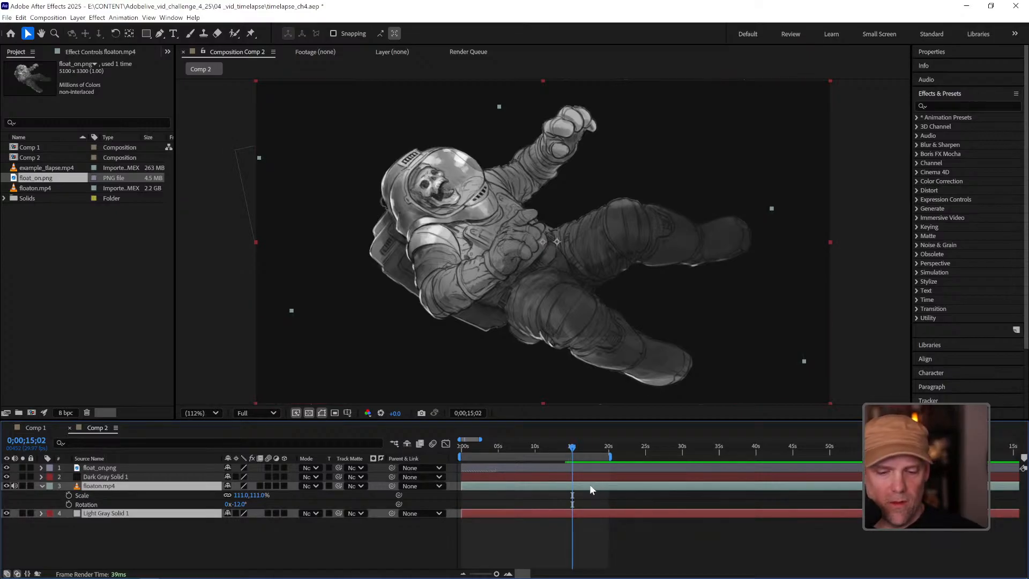
key(alt+bracketright)
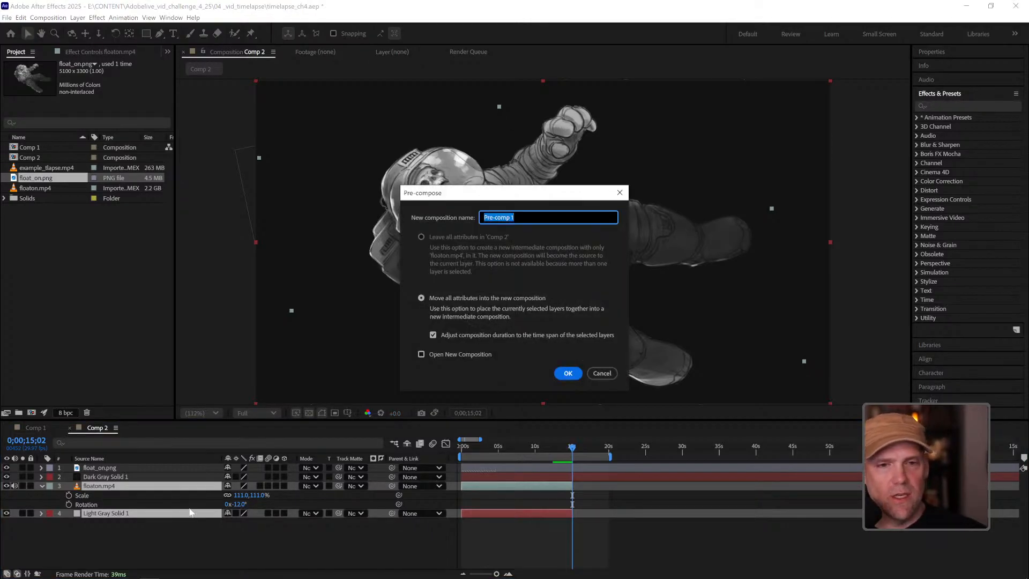
text(timela)
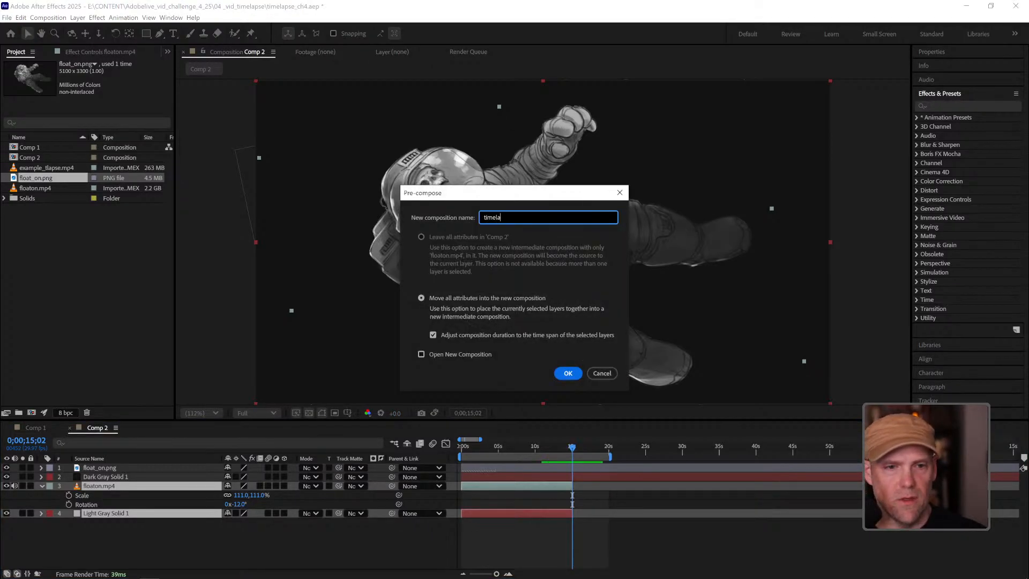
text(pse)
key(Return)
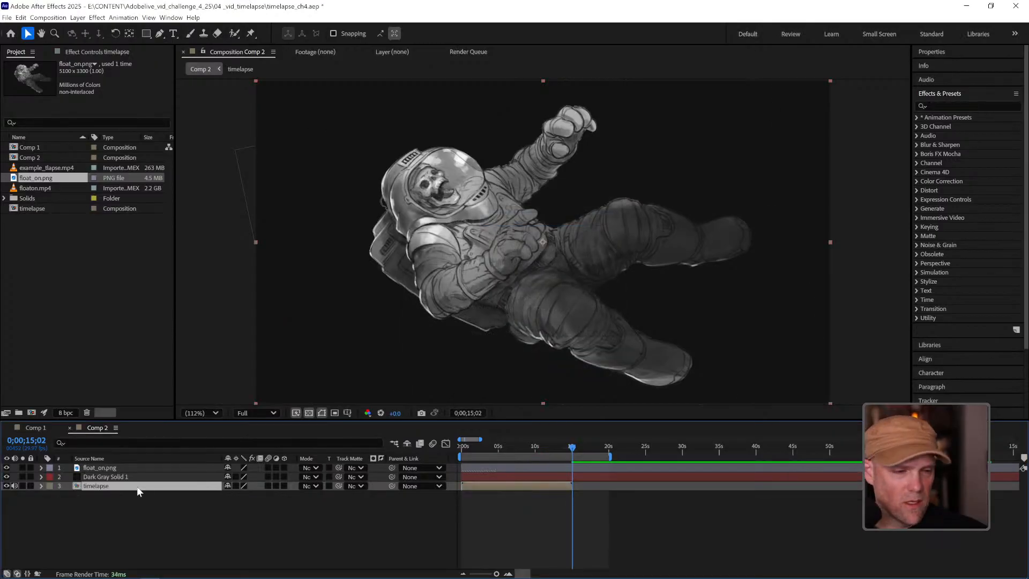
Try the trimmed timelapse layer above float_on.png, and undo back to the untrimmed, separate floaton.mp4 and Light Gray Solid 1 layers
drag(137, 486, 144, 465)
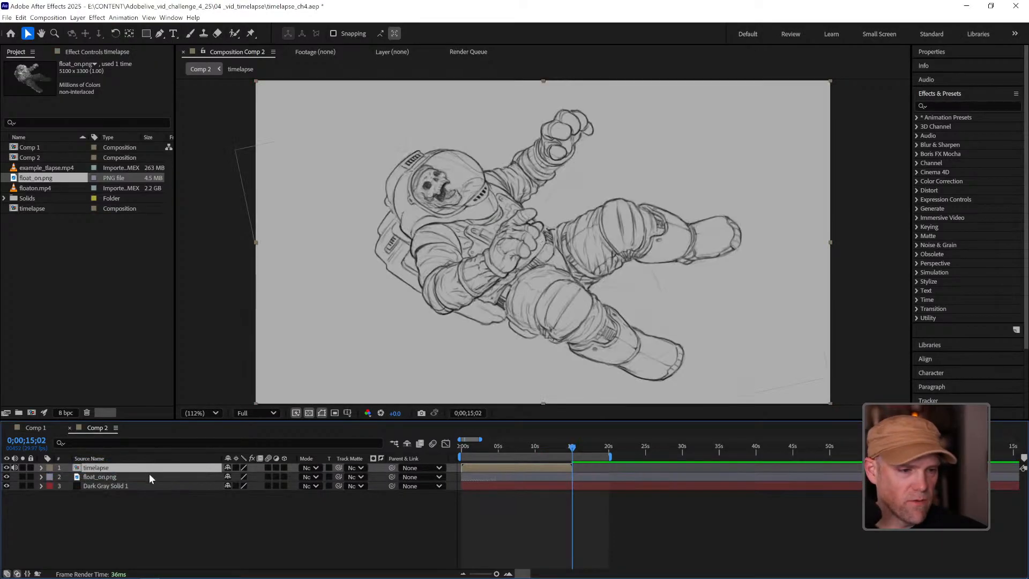
mouse_move(572, 451)
mouse_down()
mouse_move(557, 451)
mouse_move(569, 451)
mouse_up()
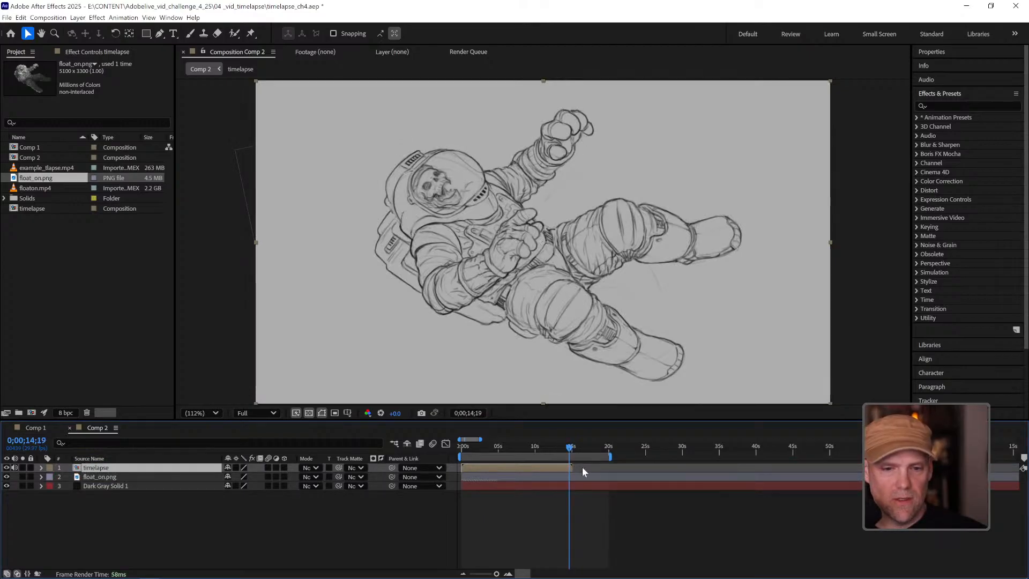
key(ctrl+z)
key(ctrl+z)
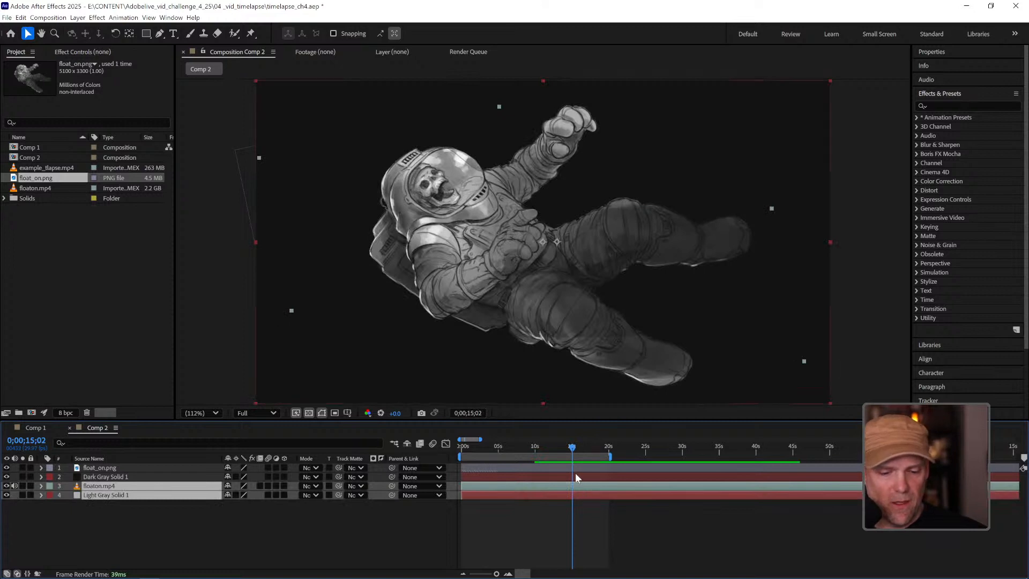
Pre-compose the untrimmed floaton.mp4 and Light Gray Solid 1 layers as timelapse, moving all attributes into the new composition
key(ctrl+shift+c)
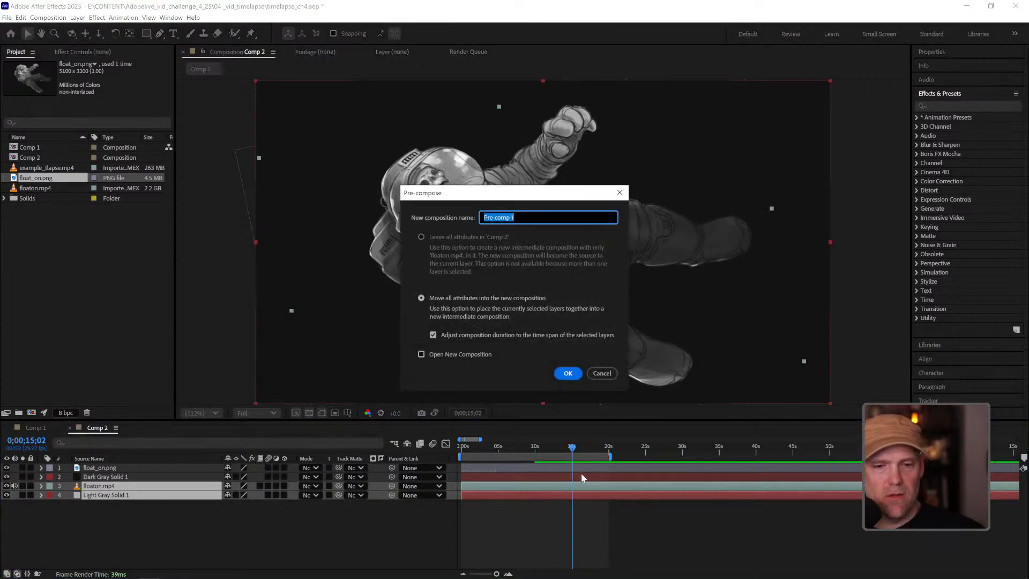
text(timep)
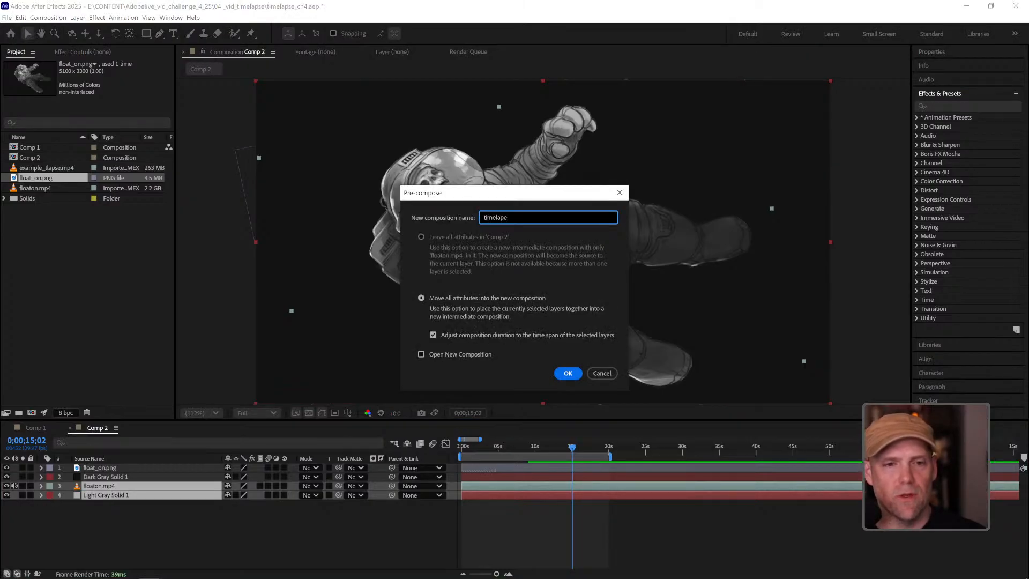
key(Return)
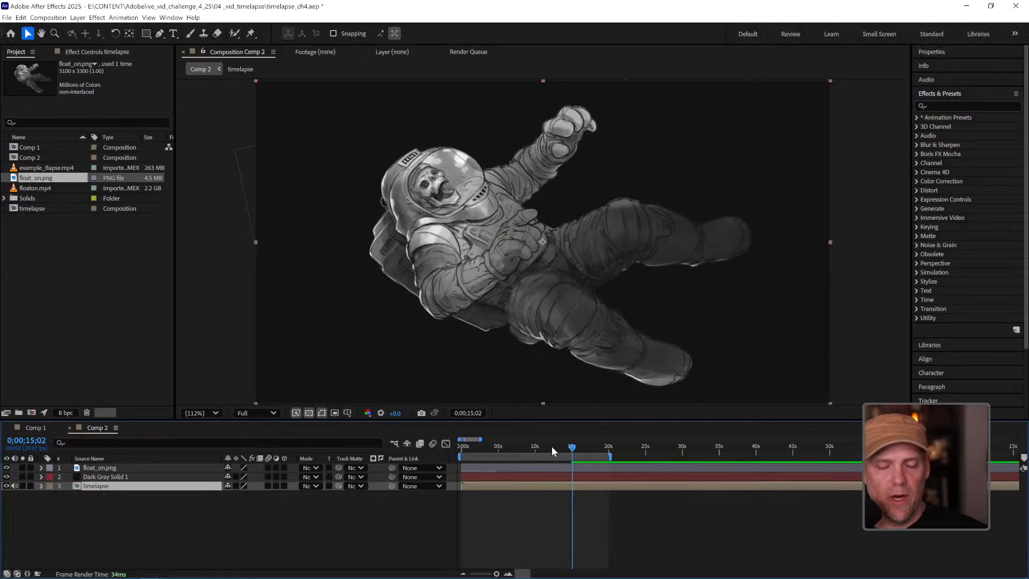
Place the timelapse layer above float_on.png and trim its end to about 16 seconds
drag(110, 488, 117, 464)
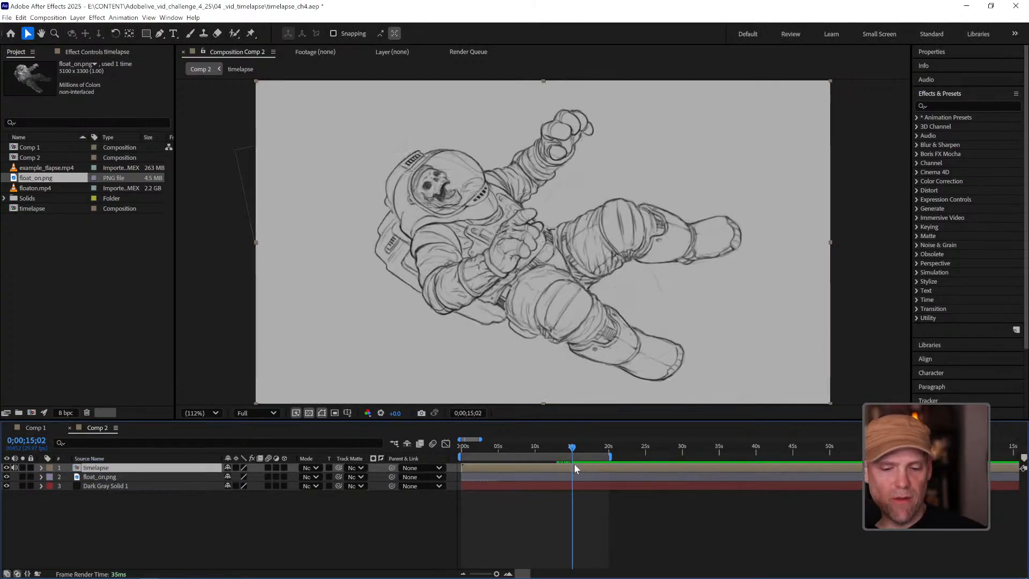
key(alt+bracketright)
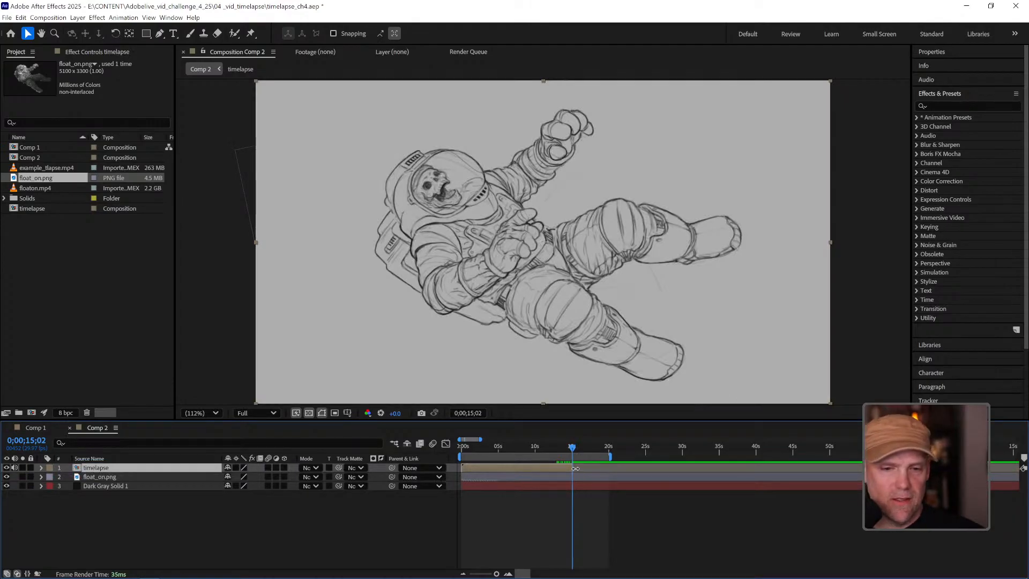
drag(575, 469, 590, 466)
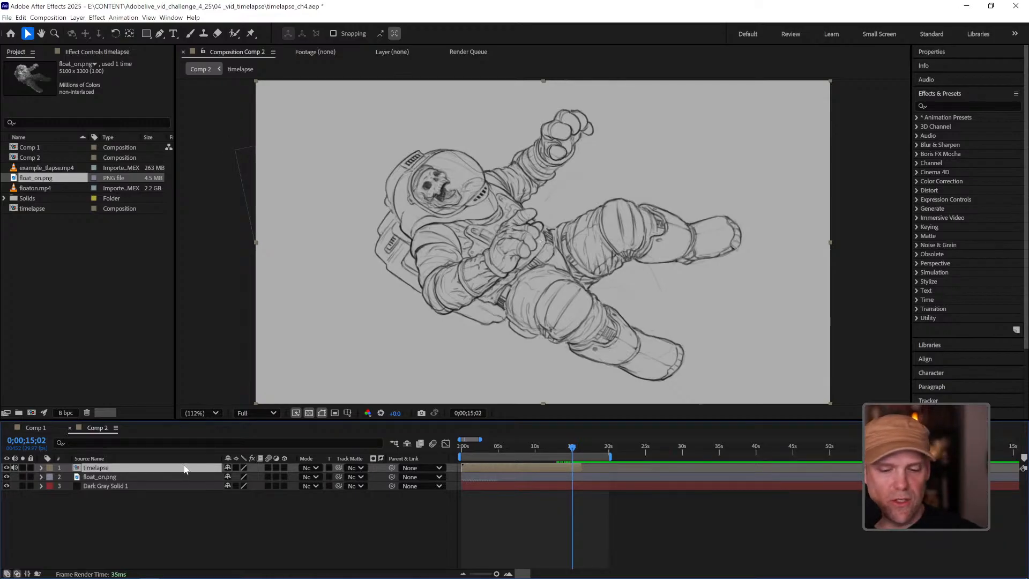
Fade out the timelapse layer with opacity keyframes of 100% at 0;00;15;02 and 0% at 0;00;16;11
key(t)
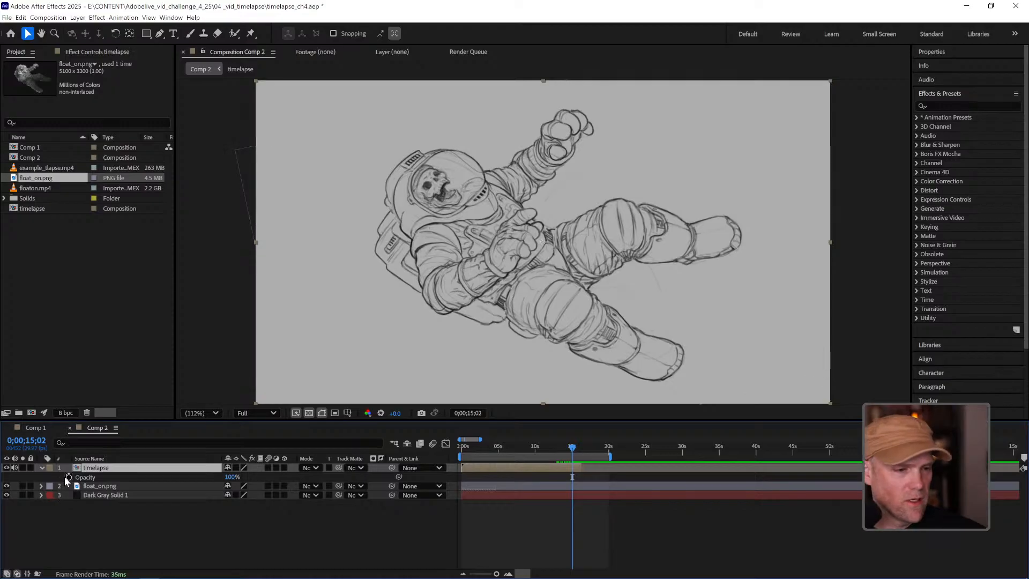
click(68, 477)
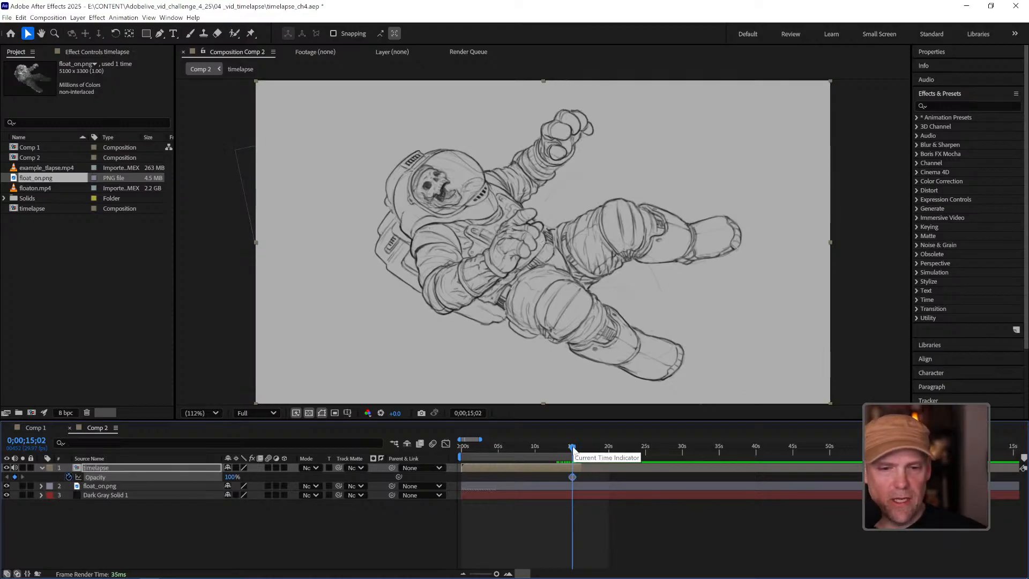
drag(572, 449, 582, 452)
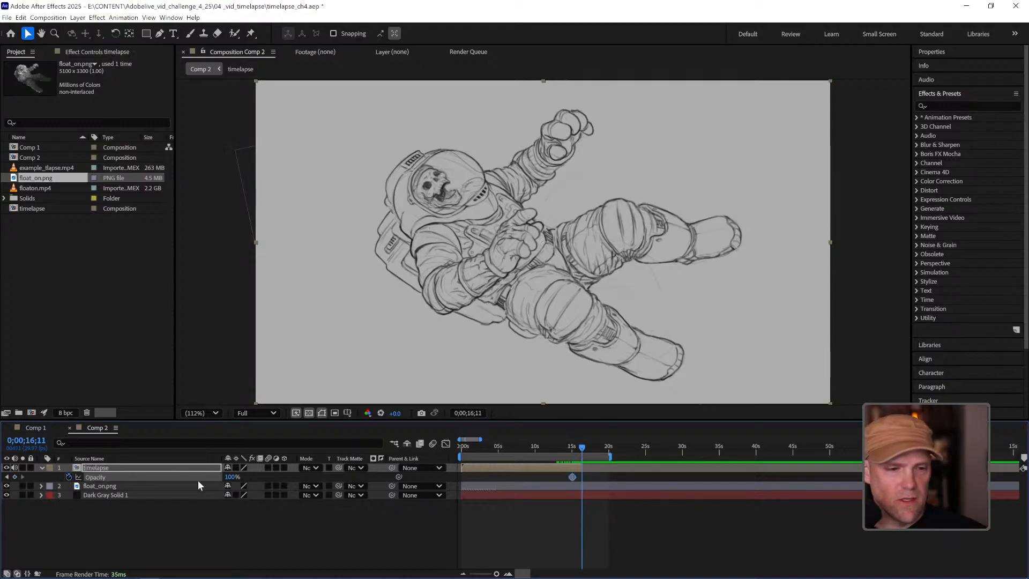
drag(225, 477, 107, 485)
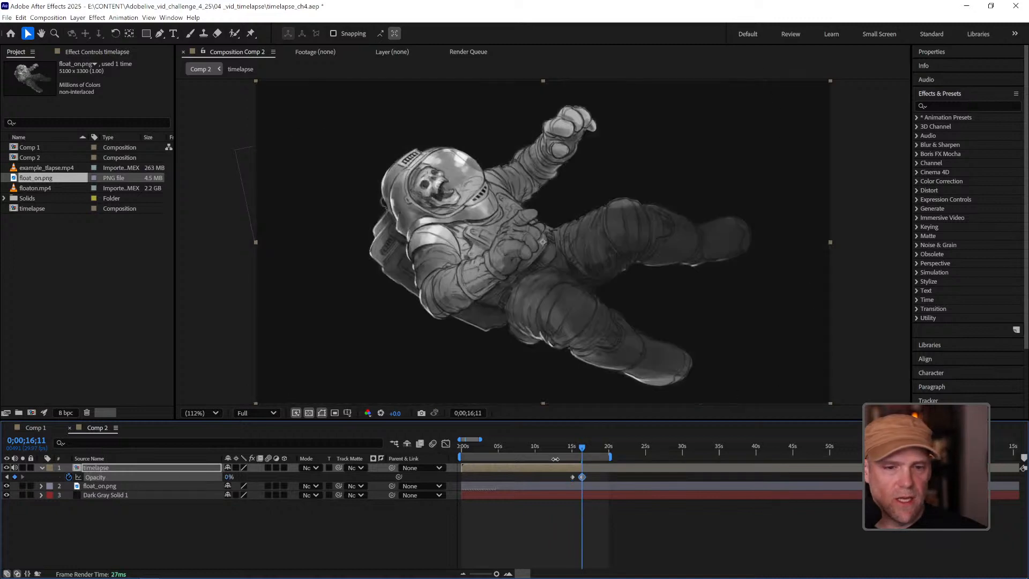
Start the work area at 0;00;14;06 and preview the timelapse layer's fade into the finished artwork
mouse_move(571, 449)
mouse_down()
mouse_move(563, 450)
mouse_move(587, 445)
mouse_move(566, 449)
mouse_up()
key(b)
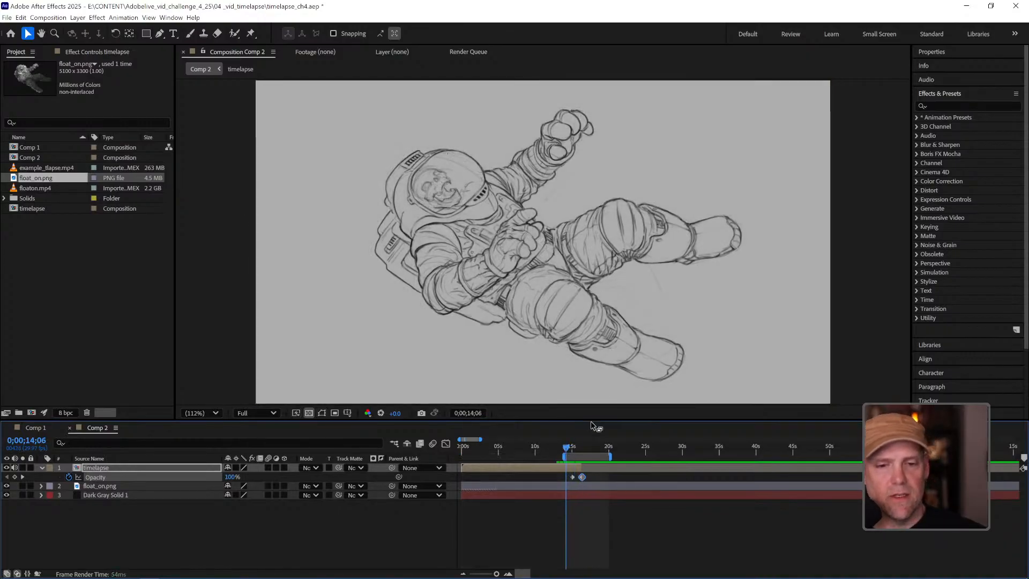
key(space)
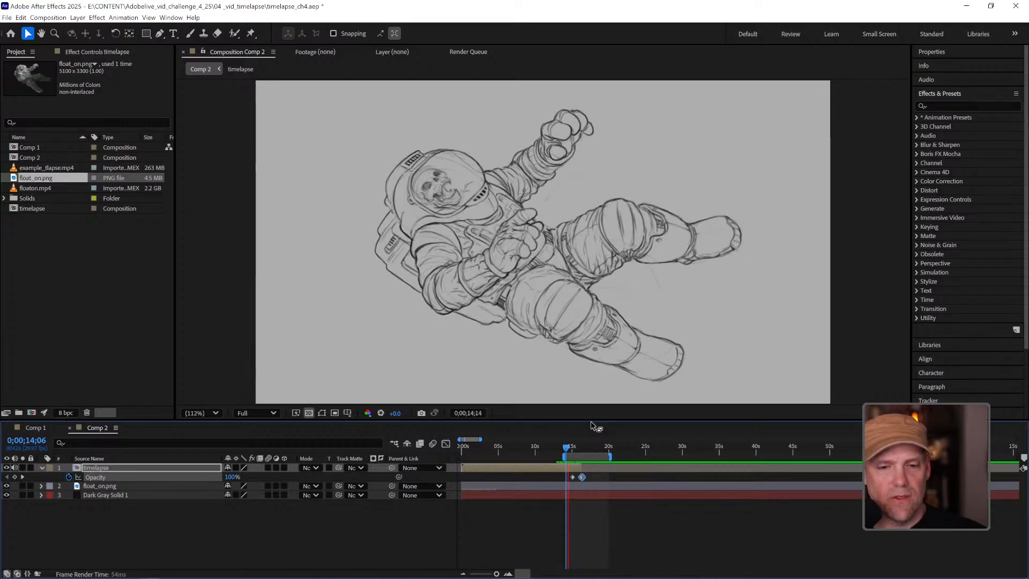
key(space)
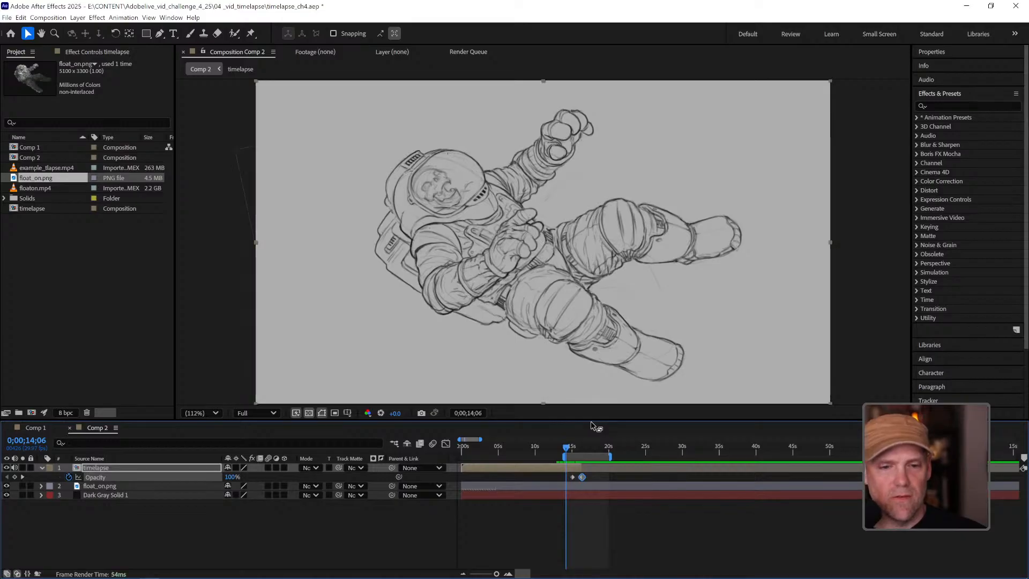
key(space)
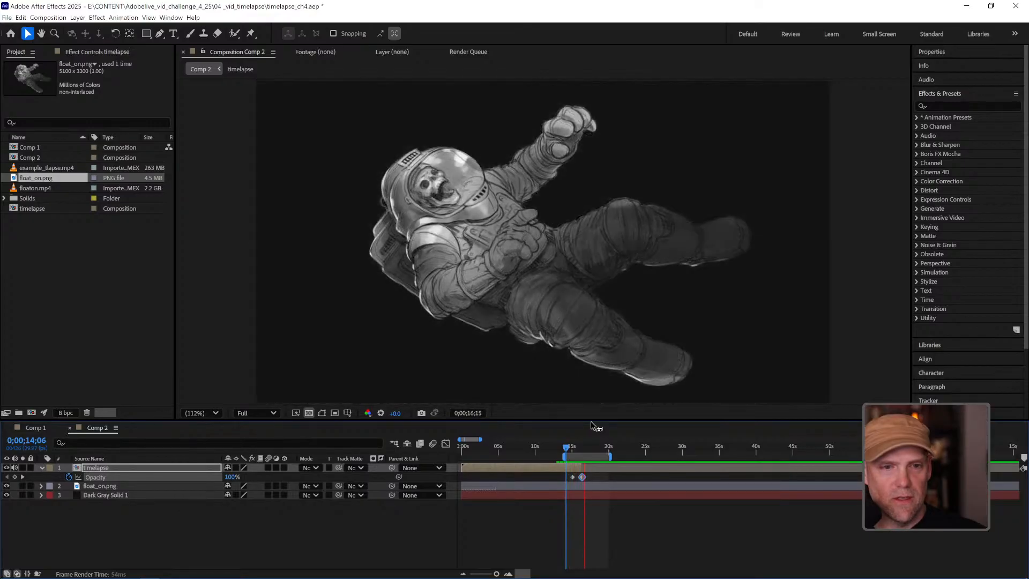
key(space)
At 0;00;15;02, hide the timelapse layer and apply the Fast Box Blur effect to the float_on.png layer
click(572, 448)
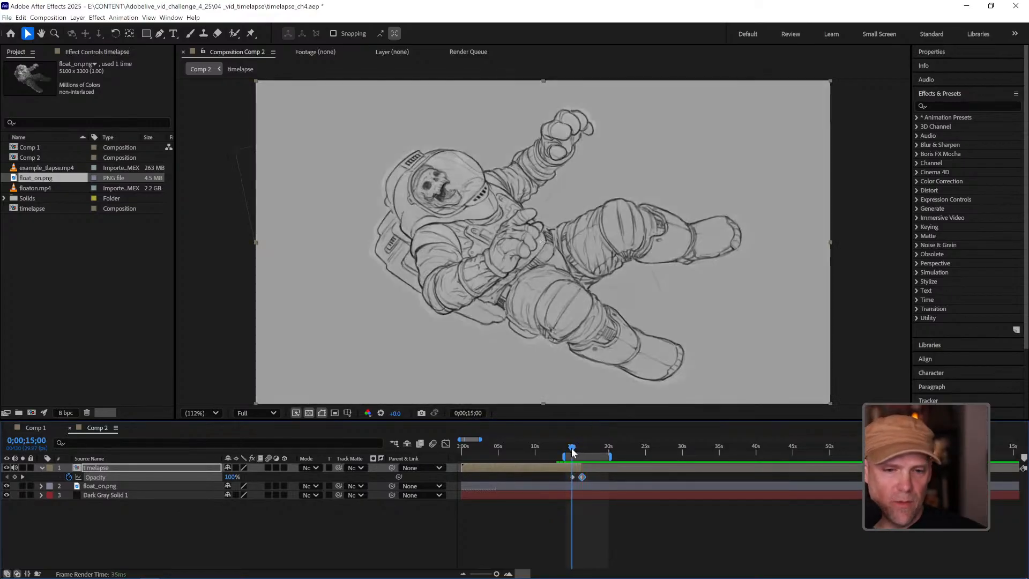
drag(571, 449, 574, 449)
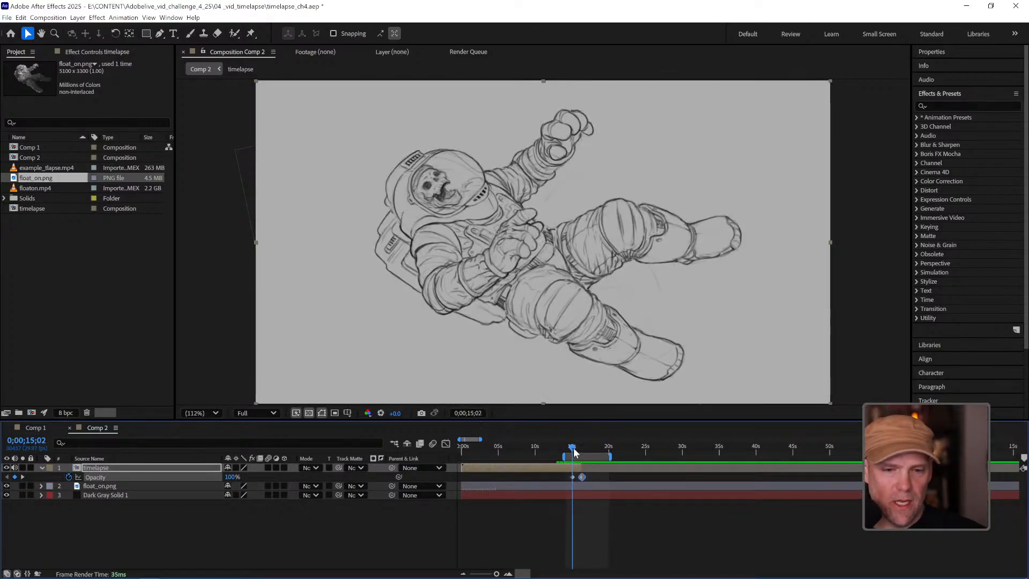
click(102, 486)
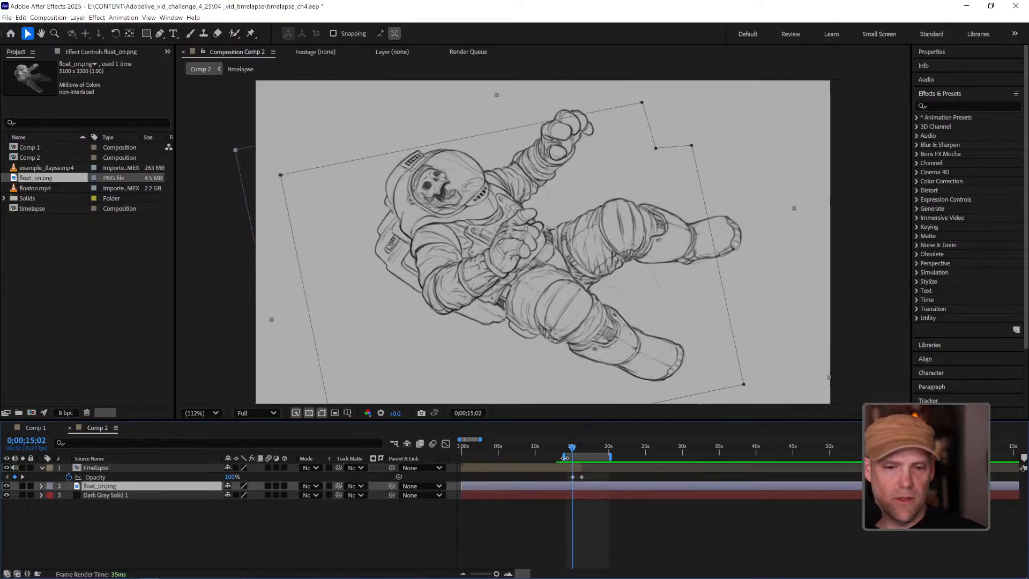
click(7, 468)
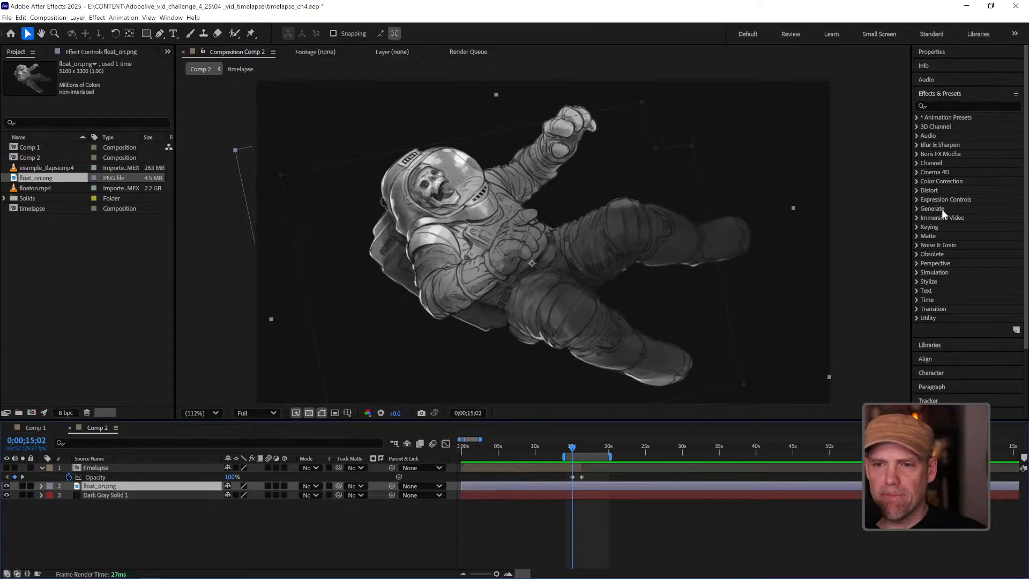
click(945, 107)
text(fast bl)
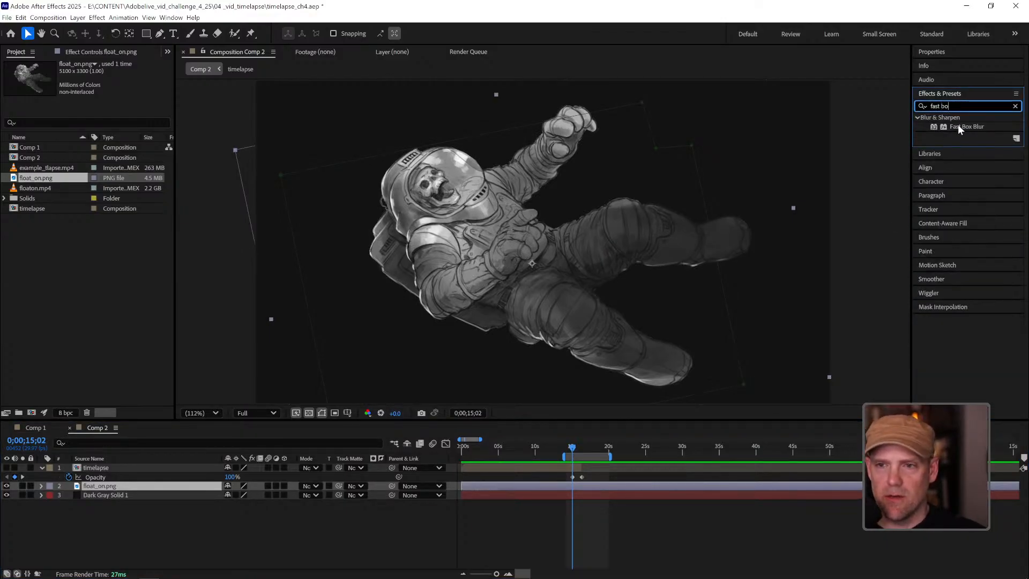
double_click(959, 126)
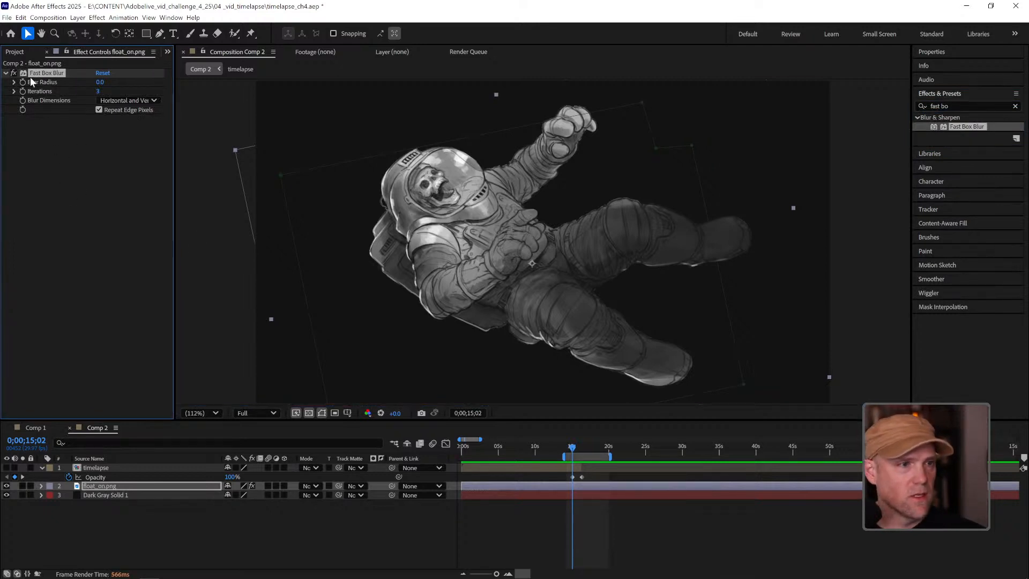
Animate float_on.png's Blur Radius with keyframes of 60 at 0;00;15;02 and 0 at 0;00;16;11
click(99, 83)
text(60)
key(Return)
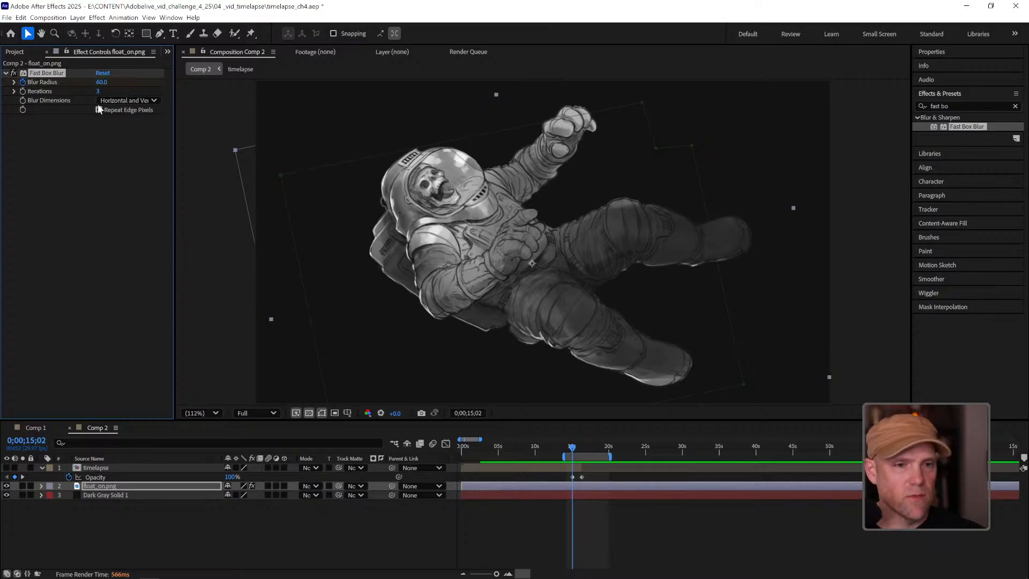
click(98, 110)
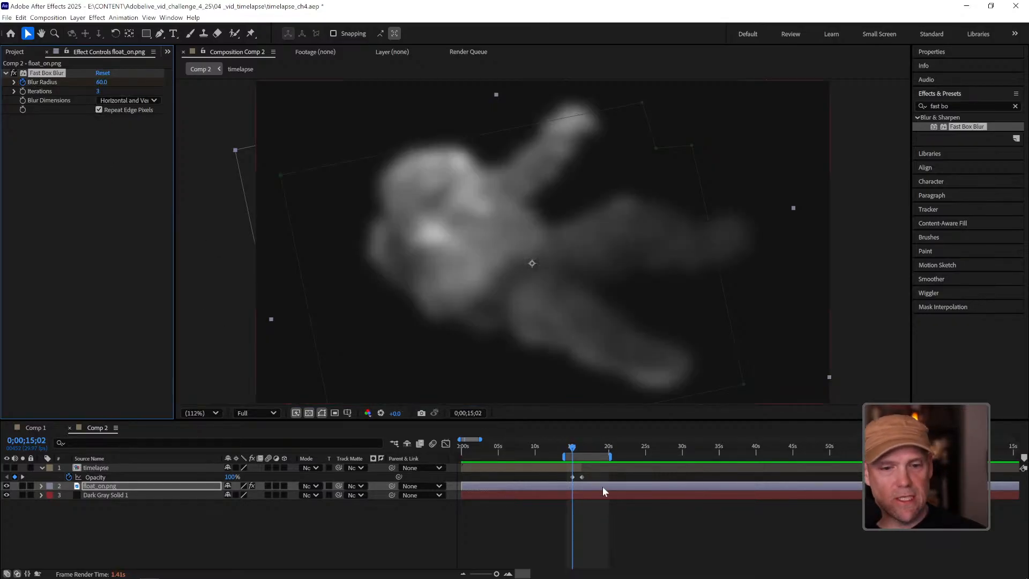
key(u)
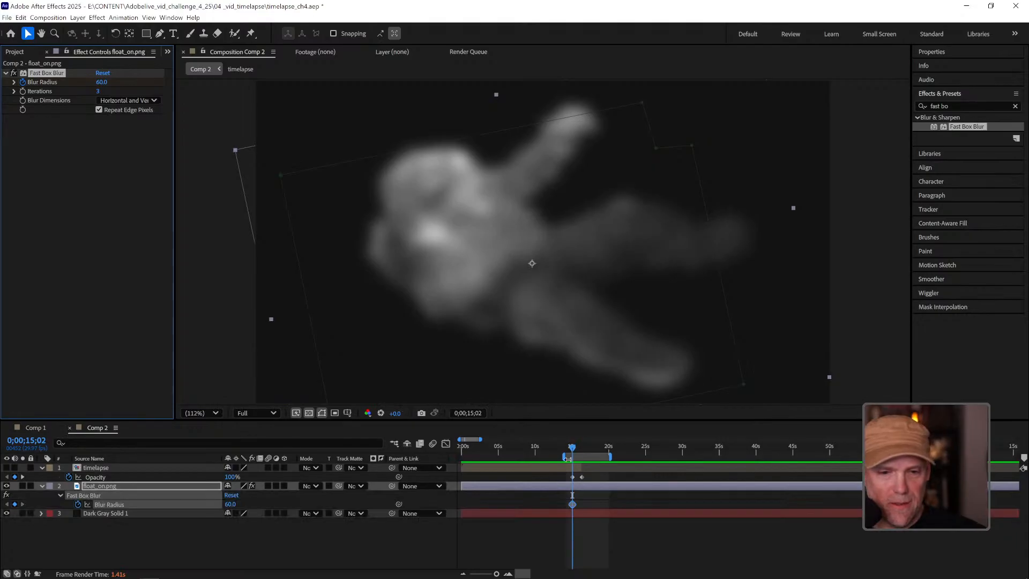
drag(579, 455, 583, 455)
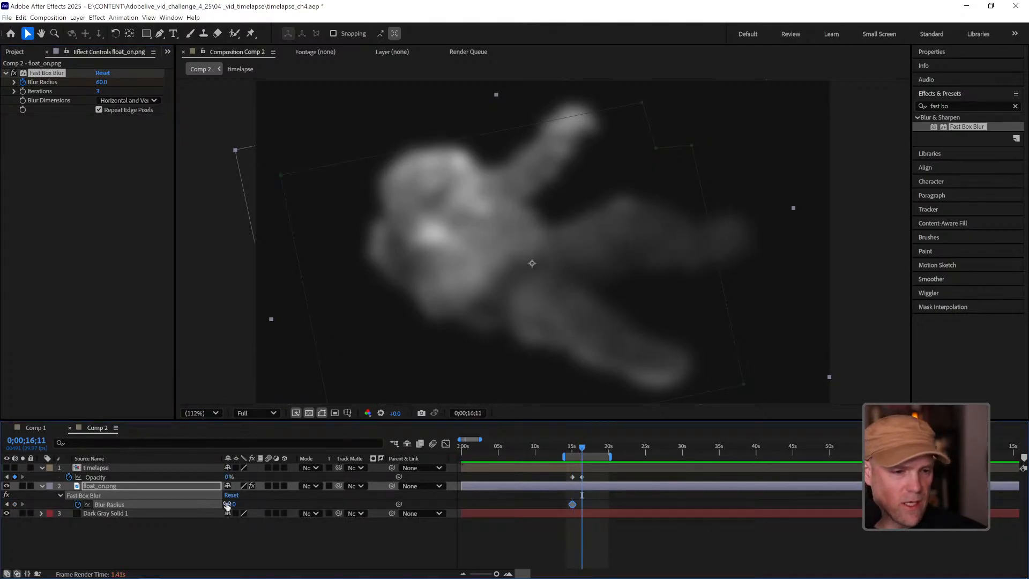
drag(228, 505, 151, 513)
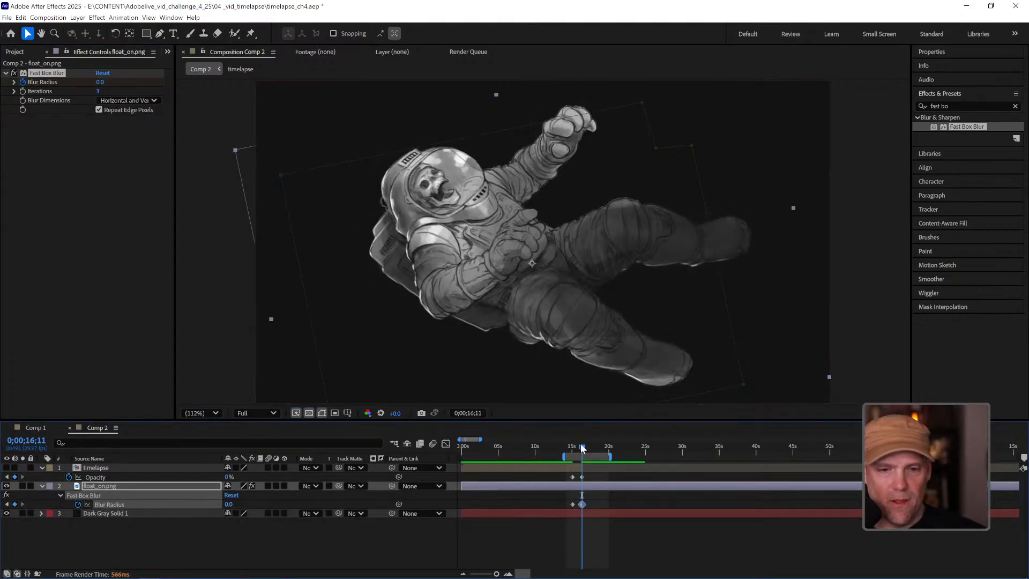
Preview the blur animation on float_on.png by itself and make the timelapse layer visible again
drag(582, 448, 571, 447)
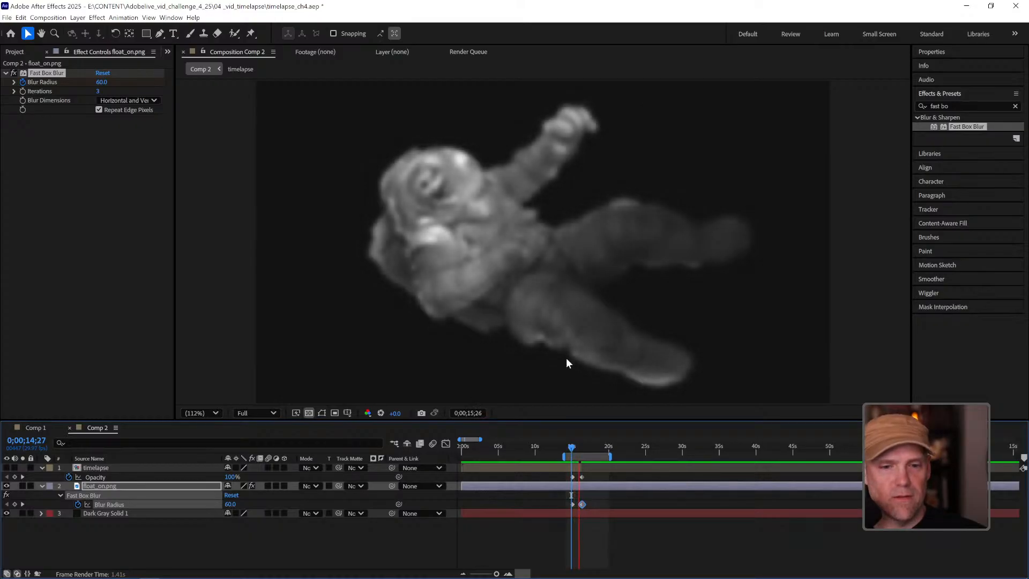
key(space)
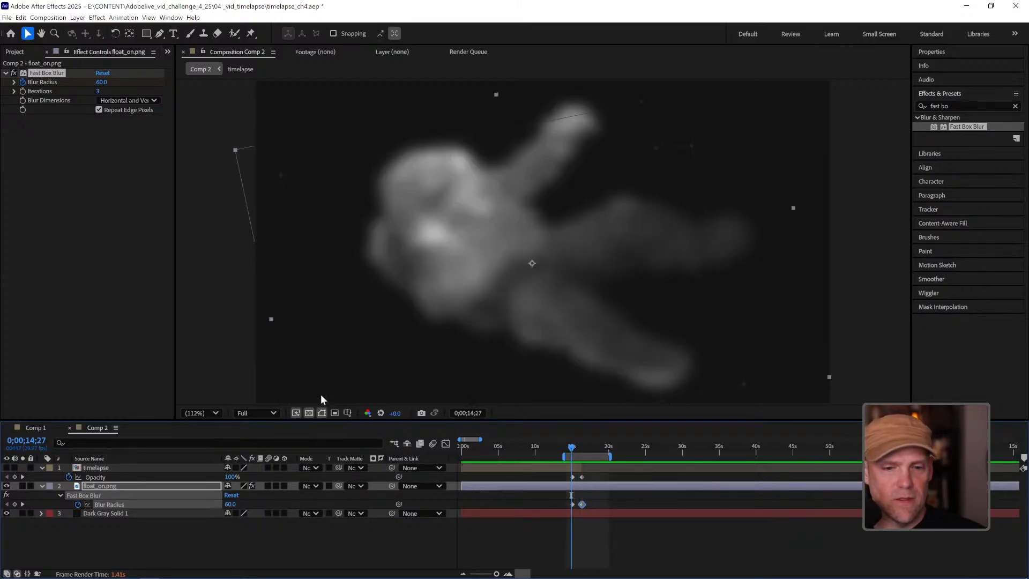
click(8, 466)
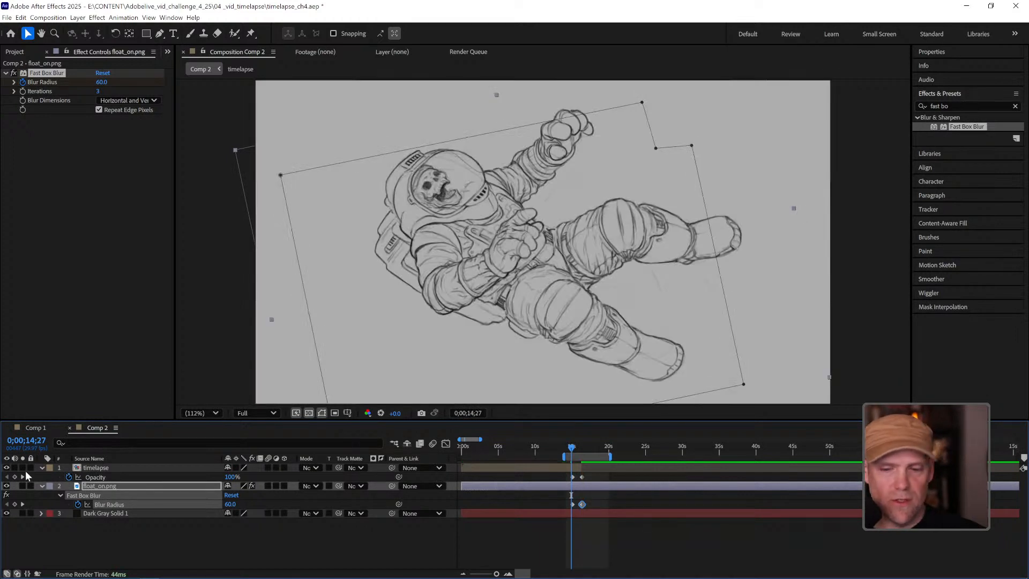
Lower the composition preview resolution to Half and play back the combined fade and blur transition
key(space)
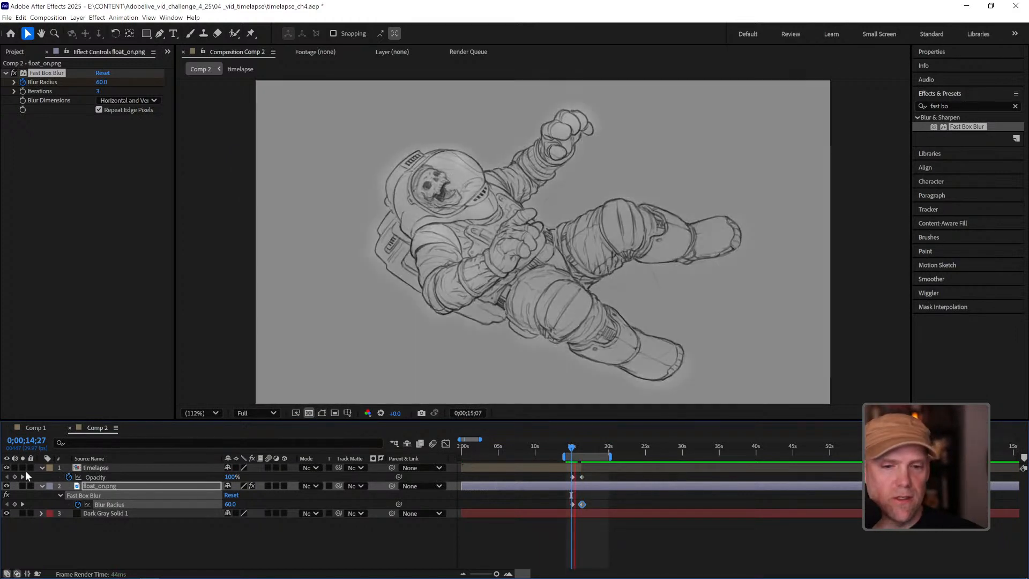
click(267, 413)
click(266, 459)
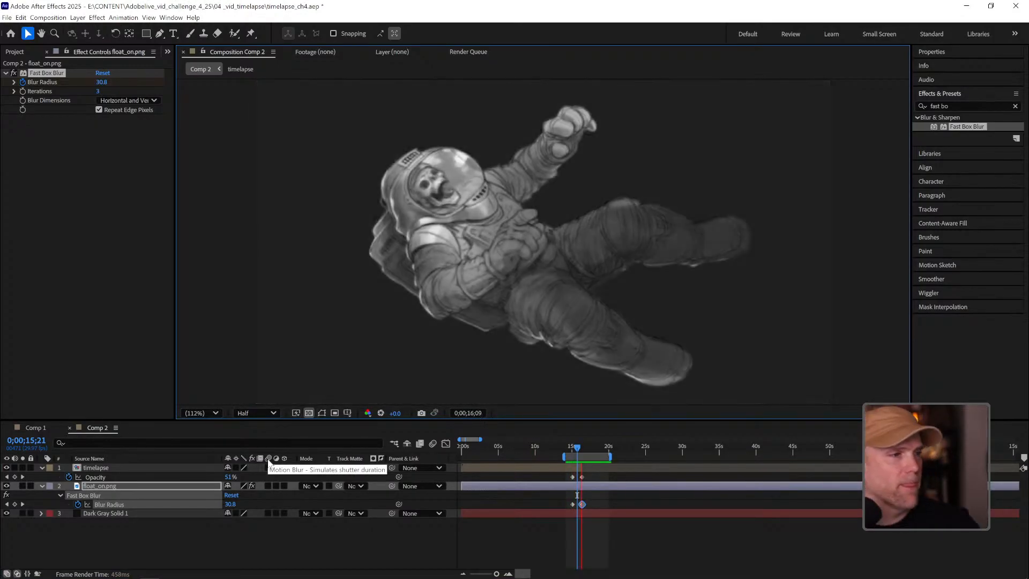
key(space)
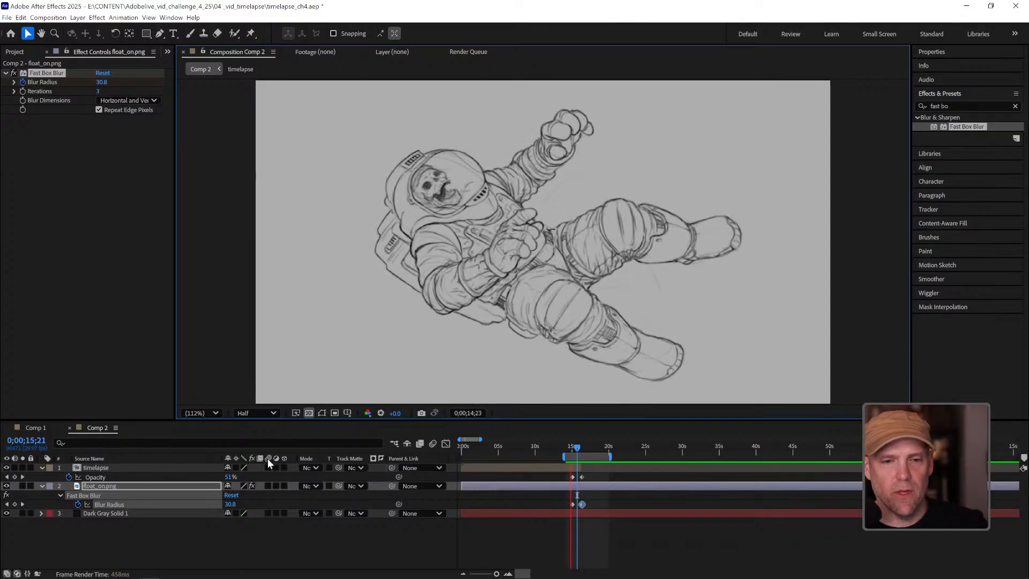
key(space)
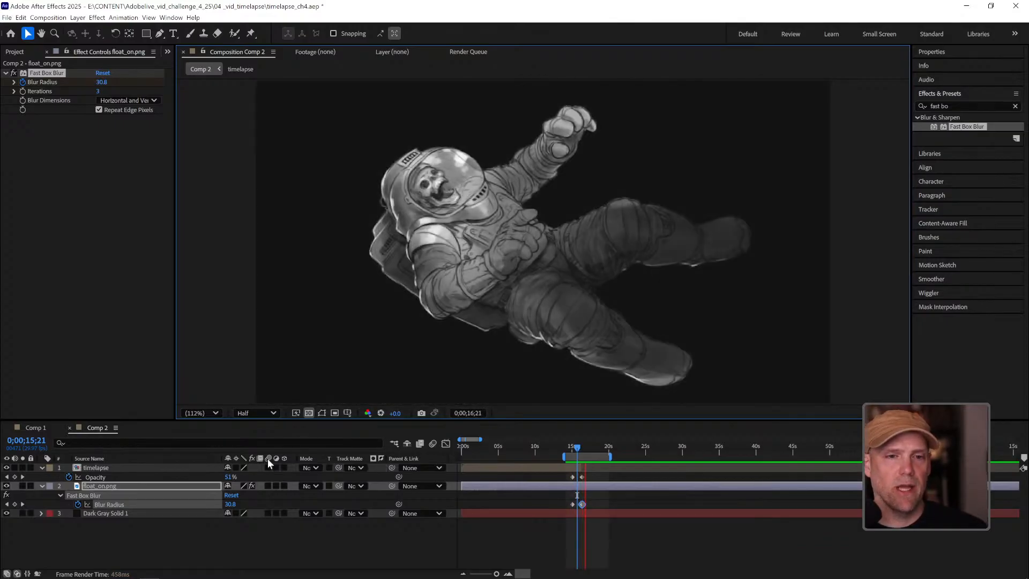
key(space)
Keyframe float_on.png's position at 0;00;15;15, and move the artwork to about 883, 636.7 at 0;00;20;00 to make it drift
click(575, 449)
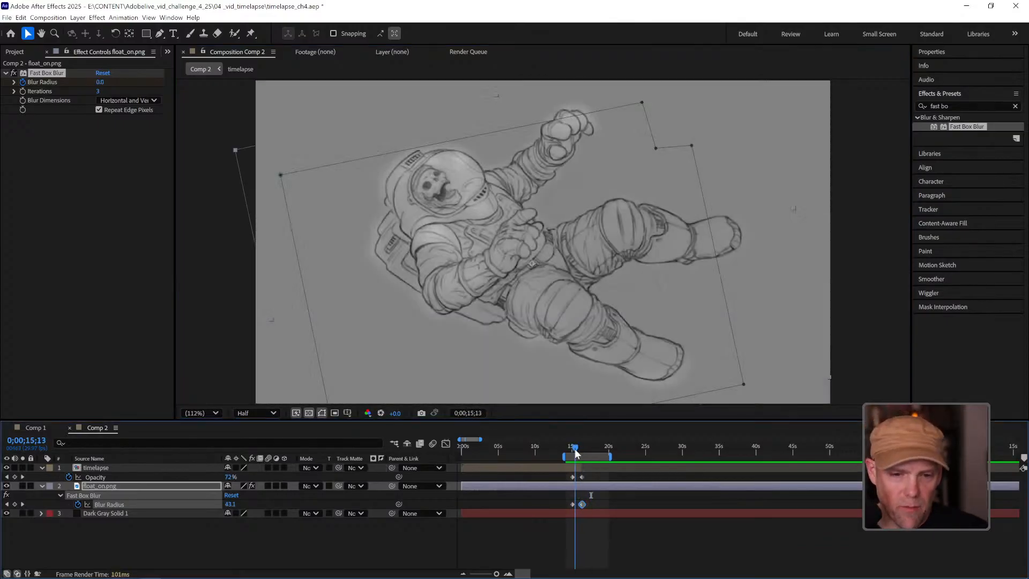
drag(574, 449, 576, 449)
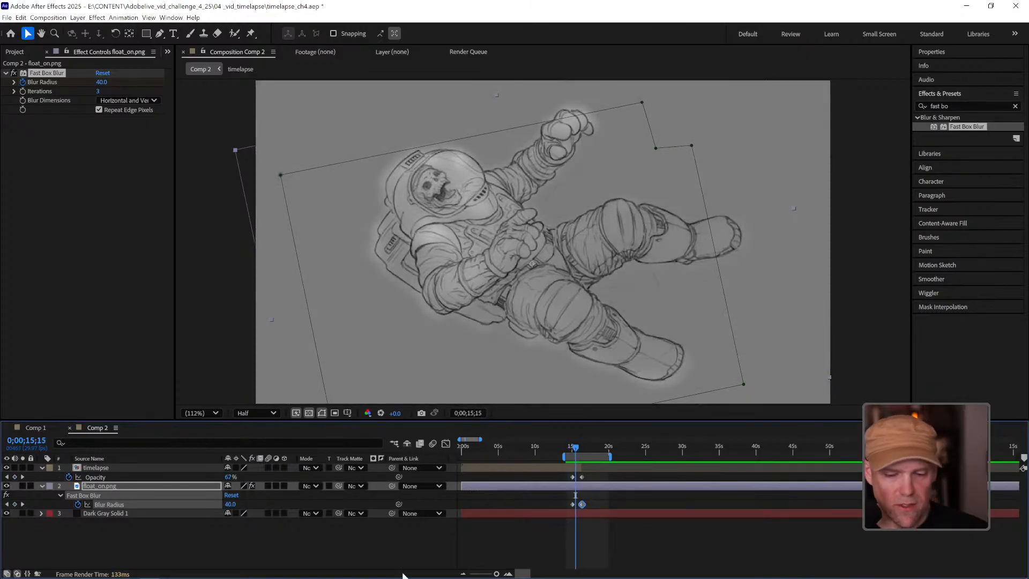
click(176, 510)
click(167, 488)
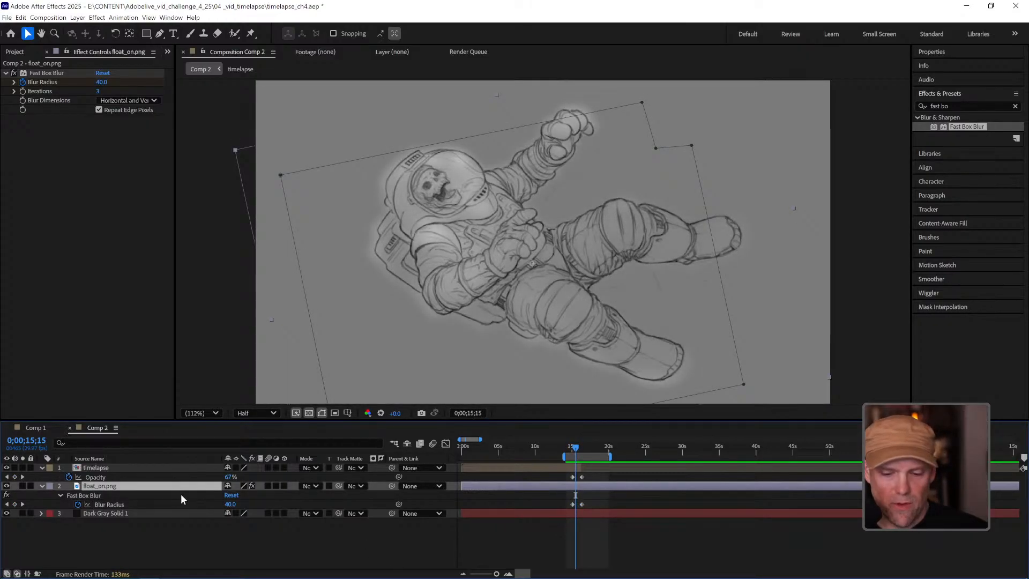
key(p)
click(68, 495)
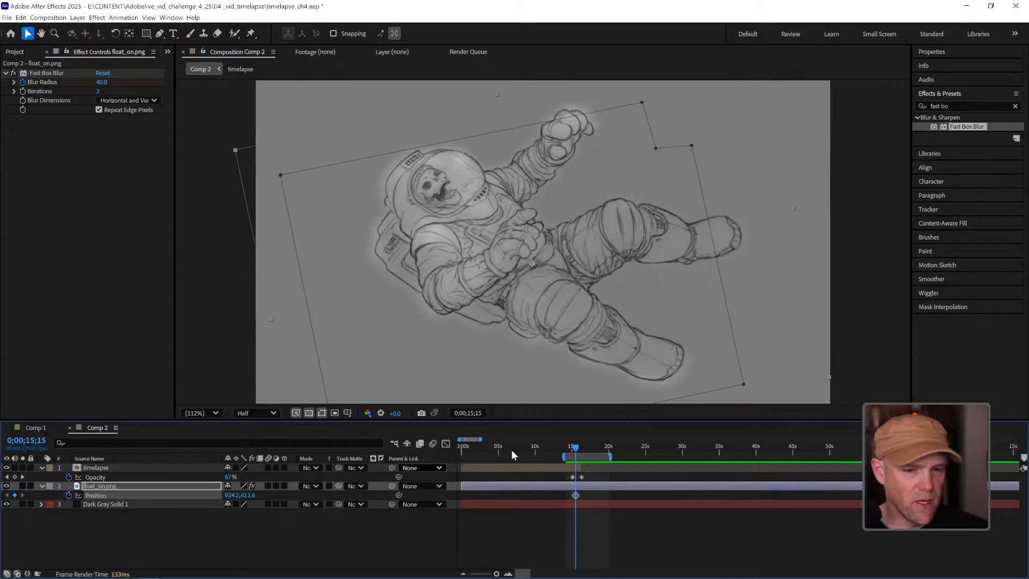
click(608, 448)
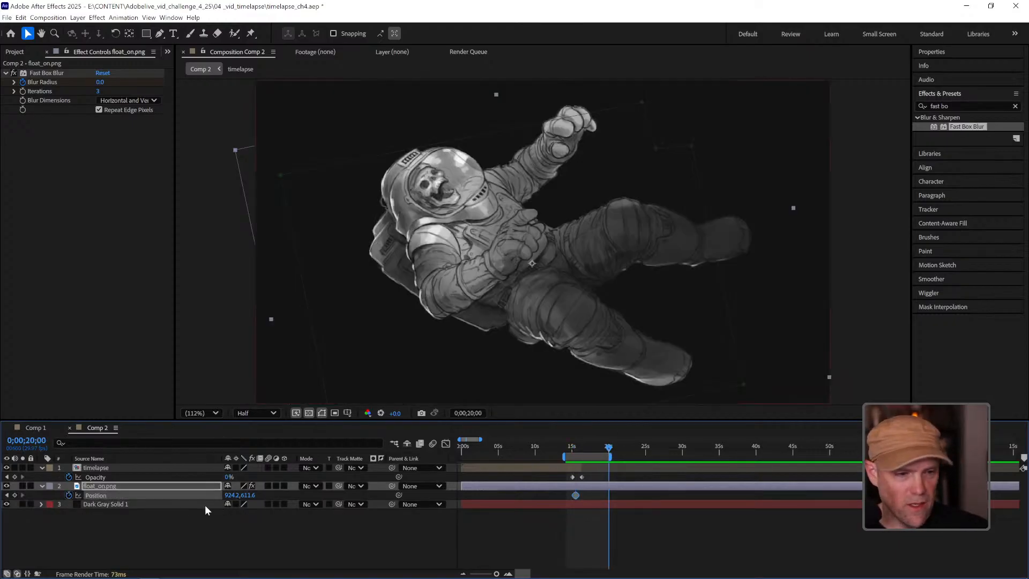
drag(544, 272, 532, 281)
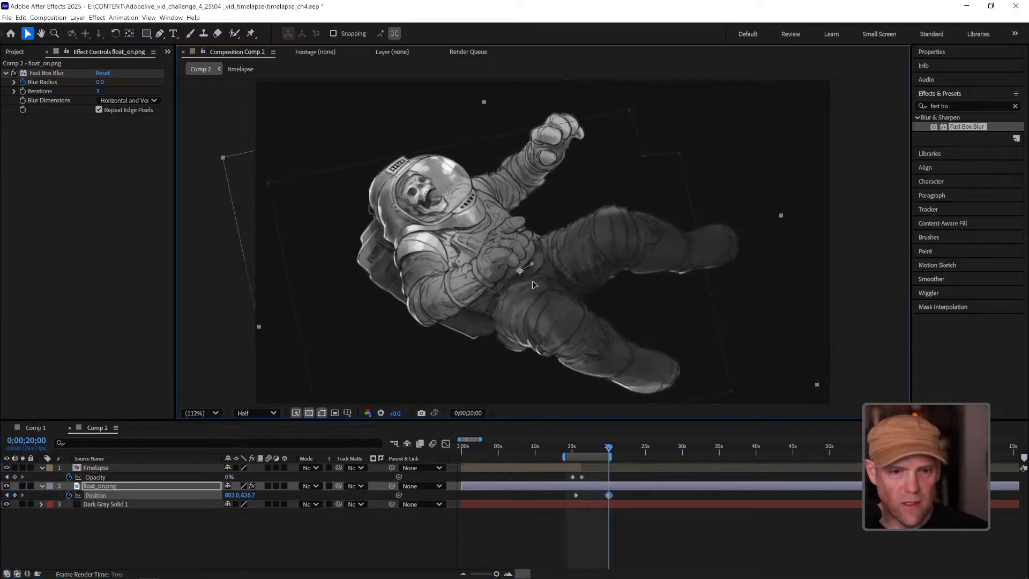
Apply Easy Ease to float_on.png's first position keyframe and preview the drifting motion
click(576, 494)
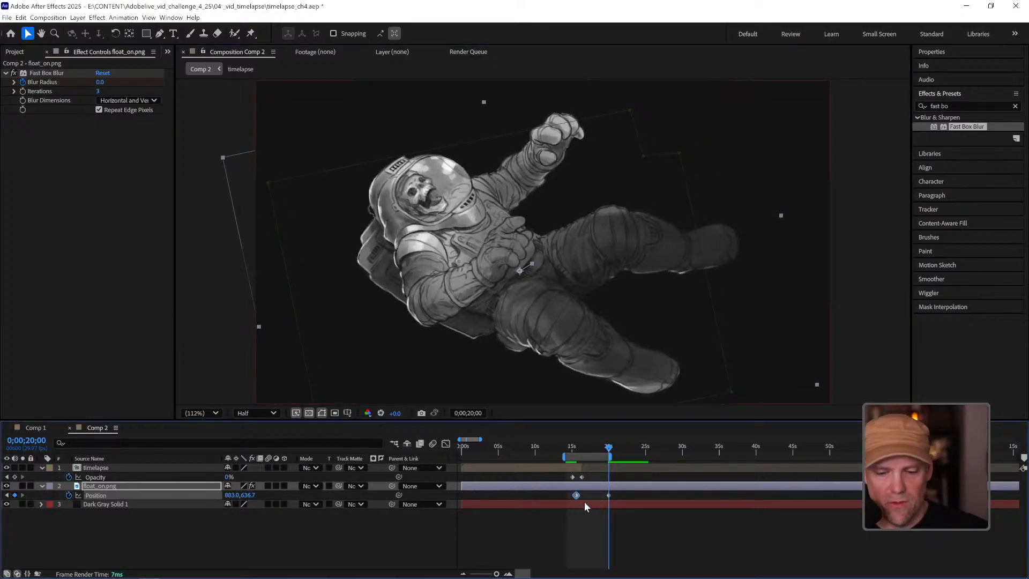
key(F9)
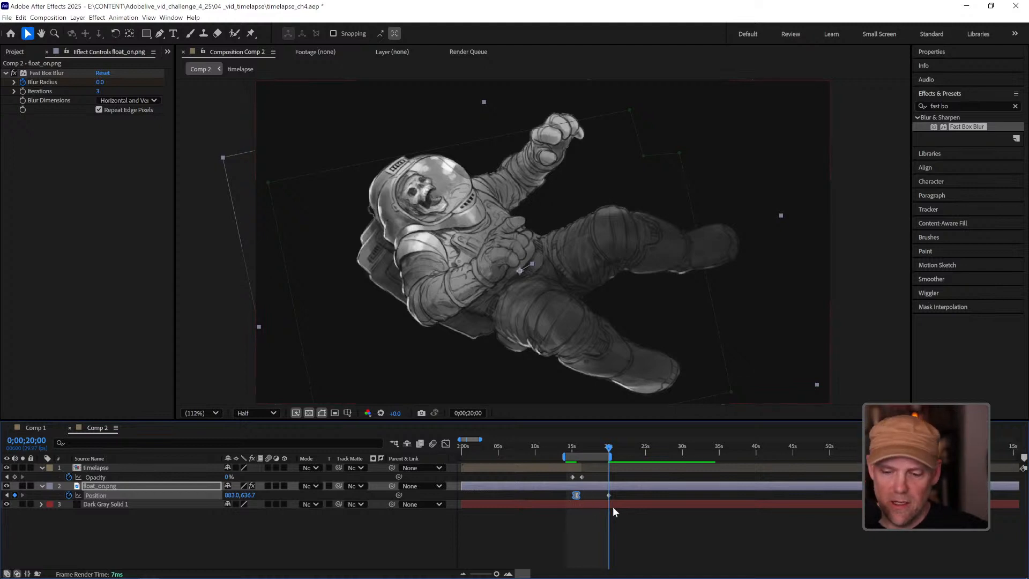
key(space)
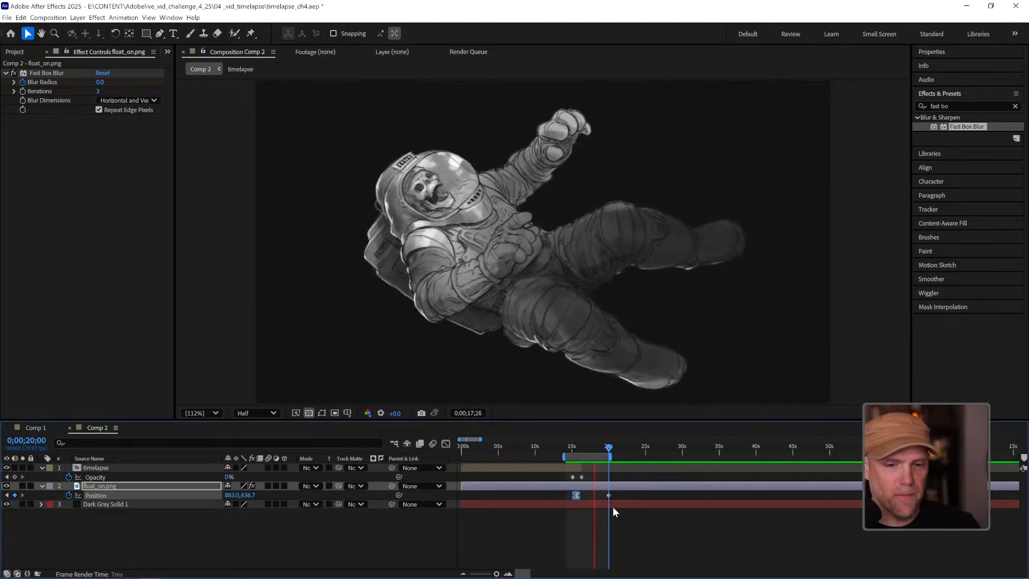
key(space)
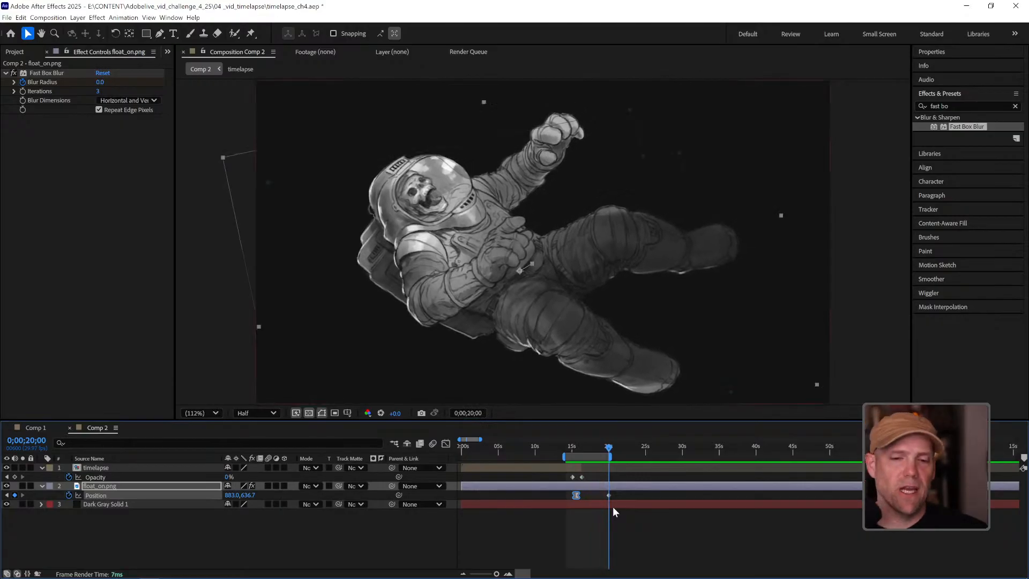
Extend the work area's start back to about 3 seconds and preview the earlier part of the drawing timelapse
drag(586, 450, 496, 456)
key(space)
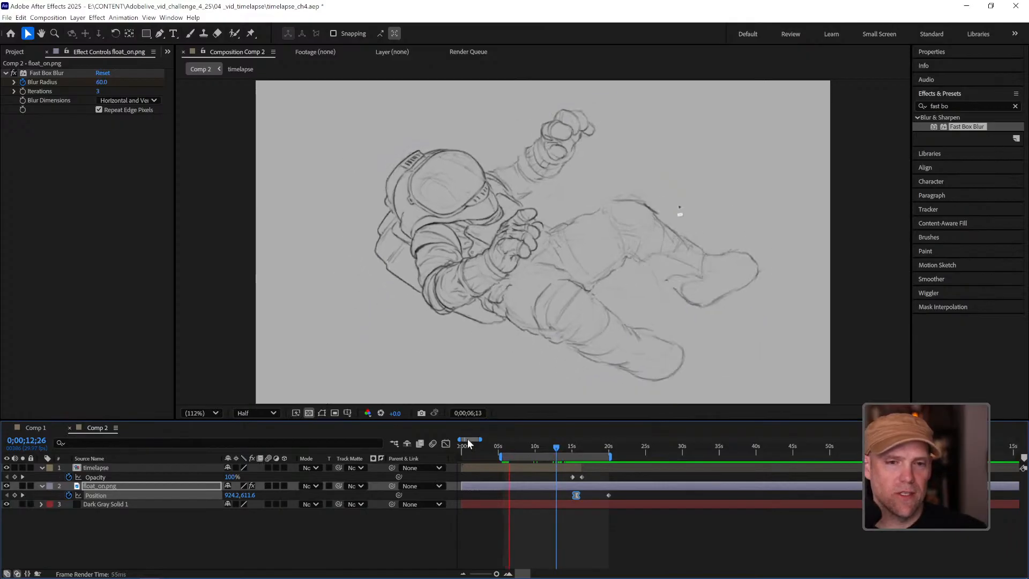
key(space)
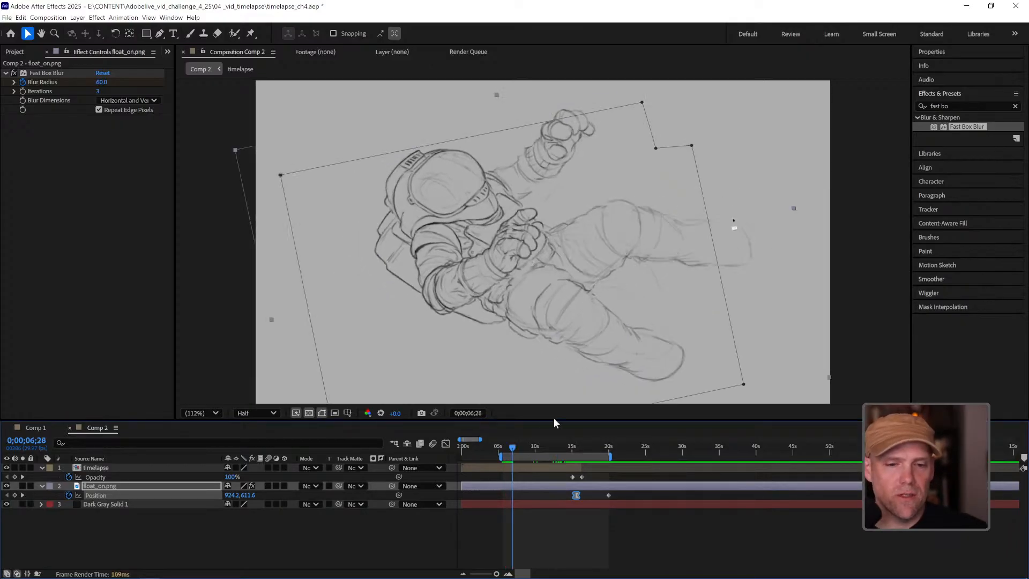
click(502, 450)
mouse_move(501, 453)
mouse_down()
mouse_move(460, 452)
mouse_move(474, 454)
mouse_up()
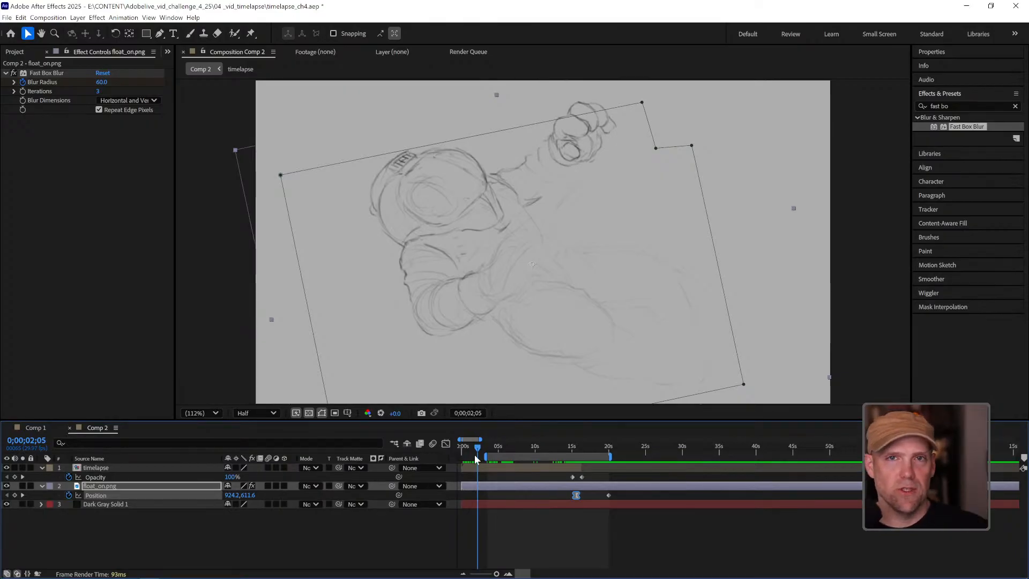
Scrub through the early drawing timelapse in Comp 2 and preview it from about 5 seconds
drag(474, 455, 506, 454)
mouse_move(501, 456)
mouse_down()
mouse_move(512, 452)
mouse_move(497, 455)
mouse_up()
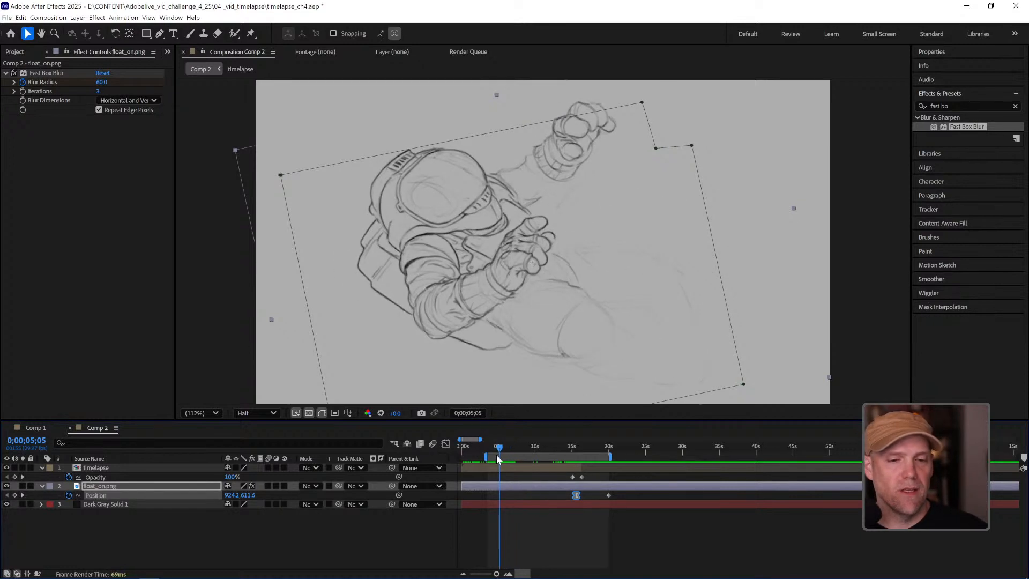
mouse_move(496, 455)
mouse_down()
mouse_move(541, 455)
mouse_move(536, 469)
mouse_move(525, 448)
mouse_move(554, 448)
mouse_up()
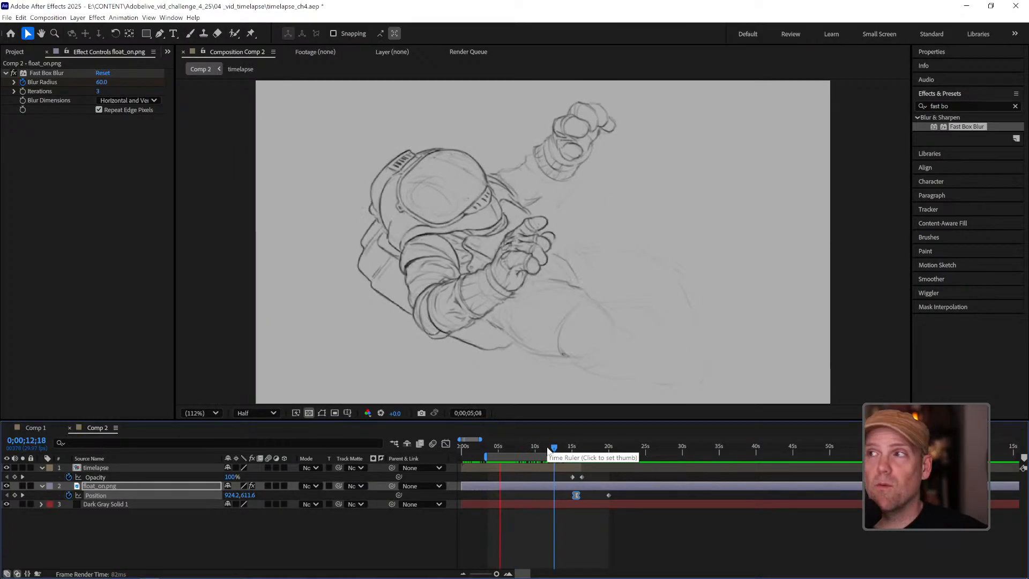
key(space)
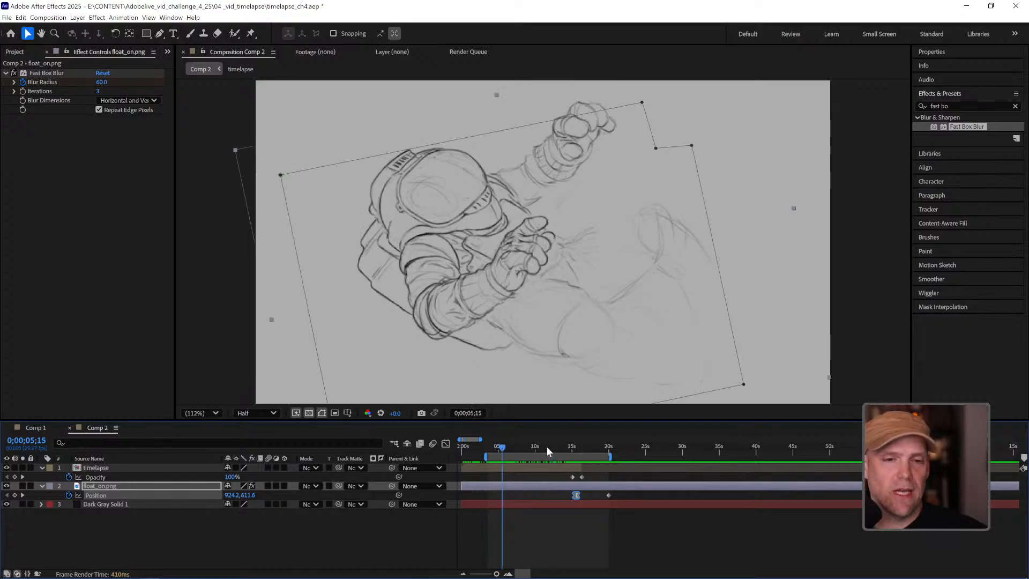
click(612, 524)
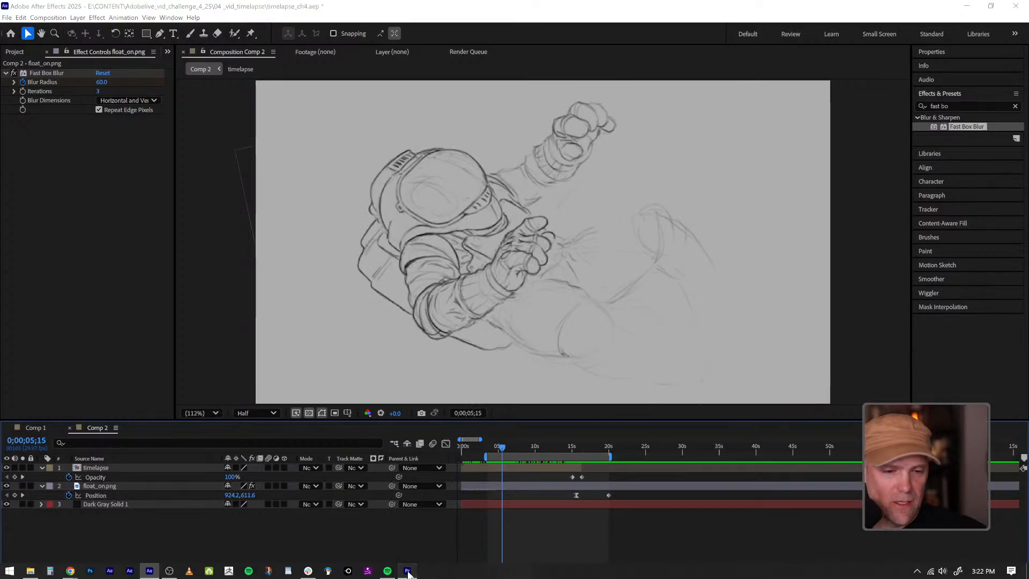
Switch to Premiere Pro and import floaton.mp4 into the timelapse_demo project
click(408, 571)
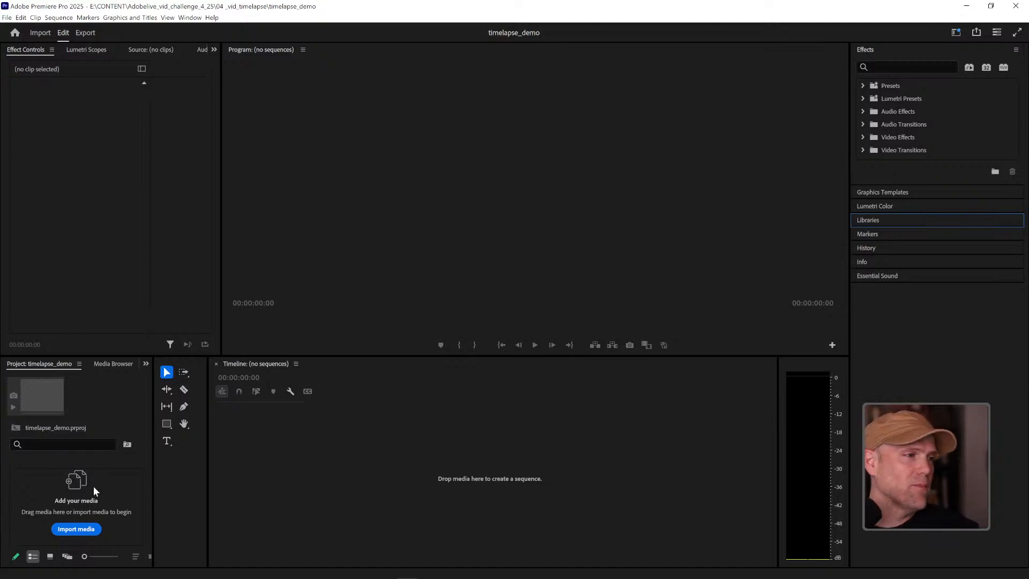
click(76, 528)
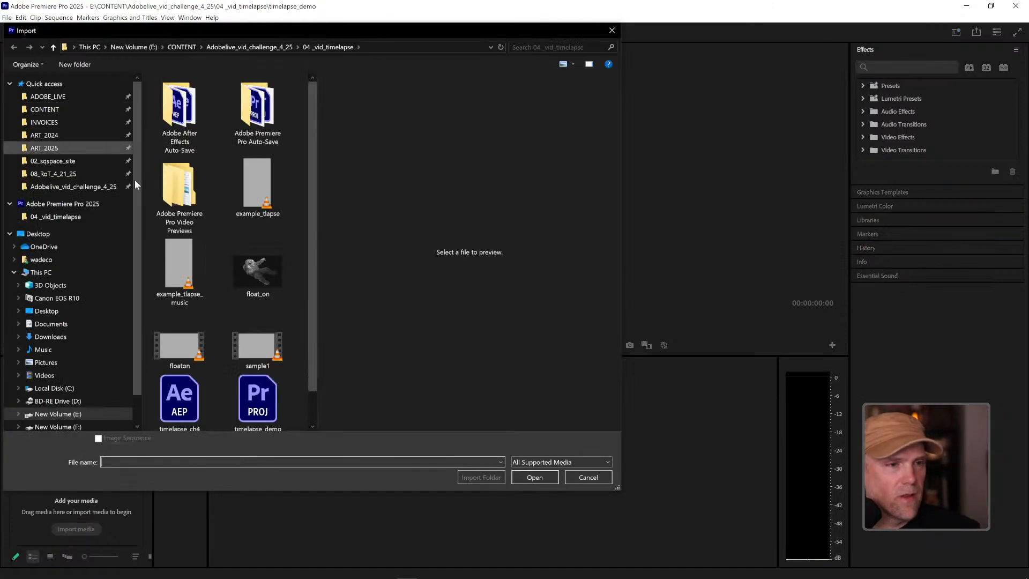
double_click(179, 351)
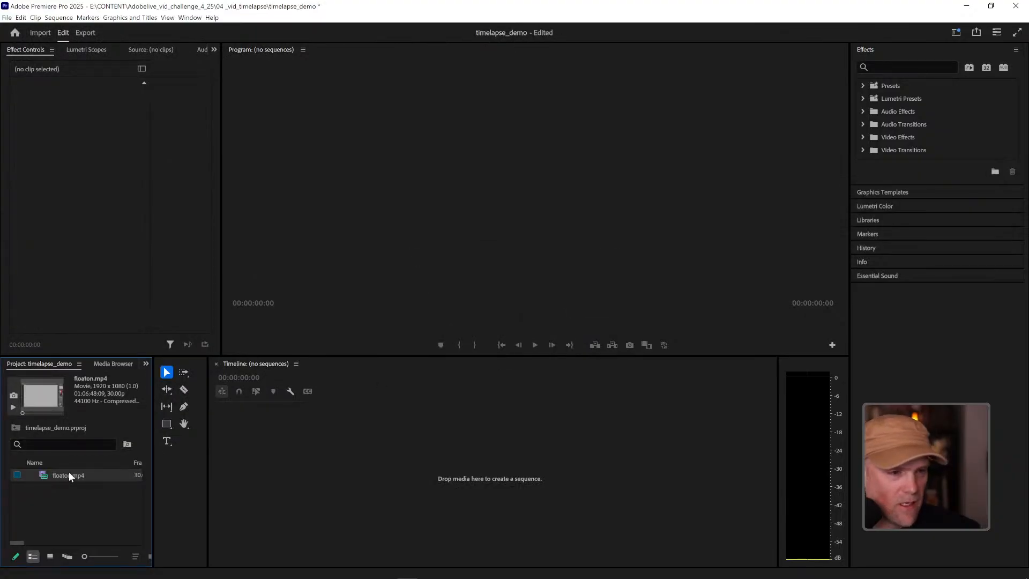
Create a new sequence from the imported floaton.mp4 clip
click(67, 472)
click(54, 490)
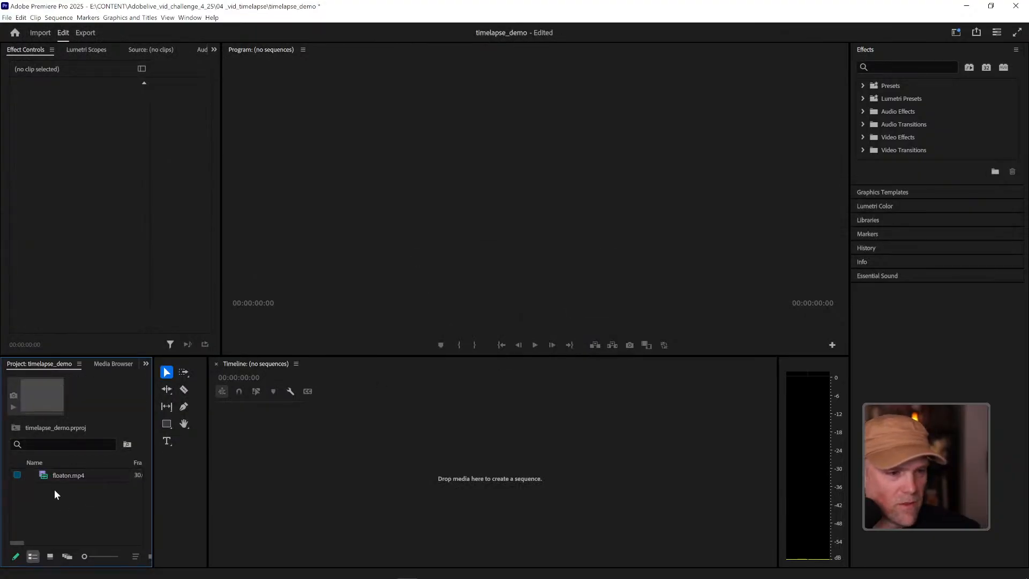
click(50, 473)
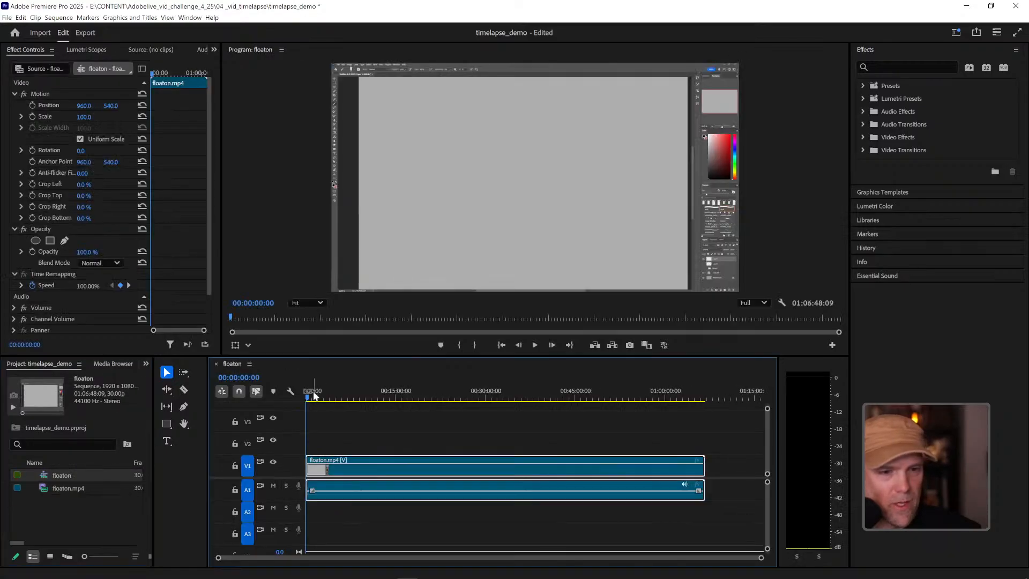
At about 01:02:39:21, draw a six-point opacity mask on floaton.mp4 around the canvas, cutting out the recorded interface and the floating panel at its corner
mouse_move(320, 397)
mouse_down()
mouse_move(646, 395)
mouse_move(459, 395)
mouse_up()
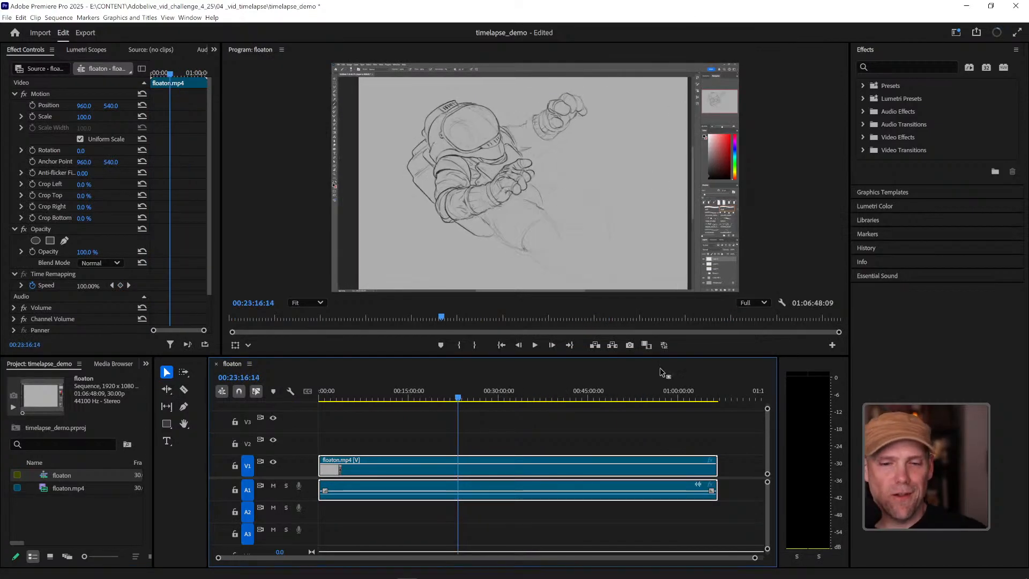
drag(637, 396, 693, 396)
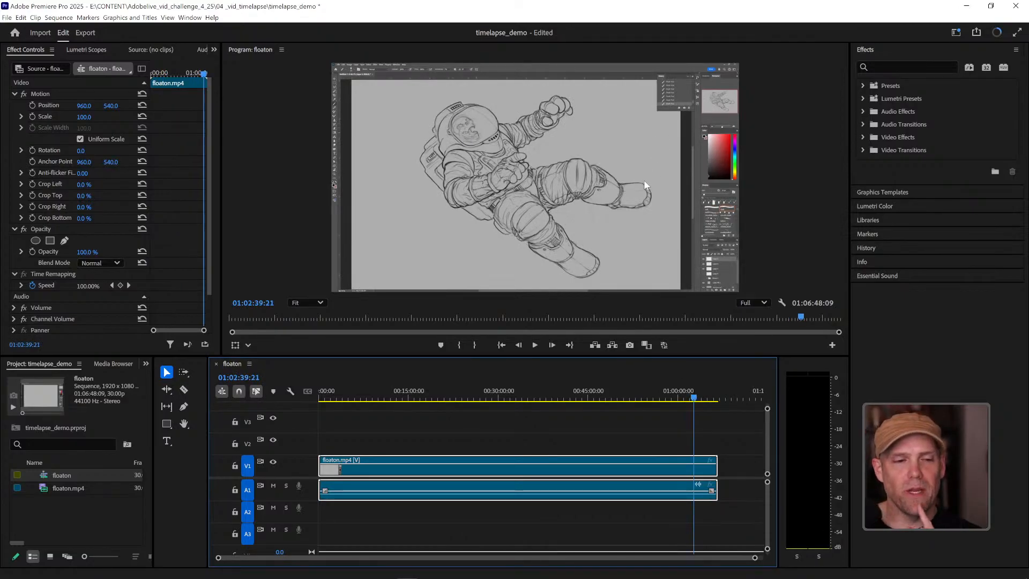
click(547, 416)
click(570, 460)
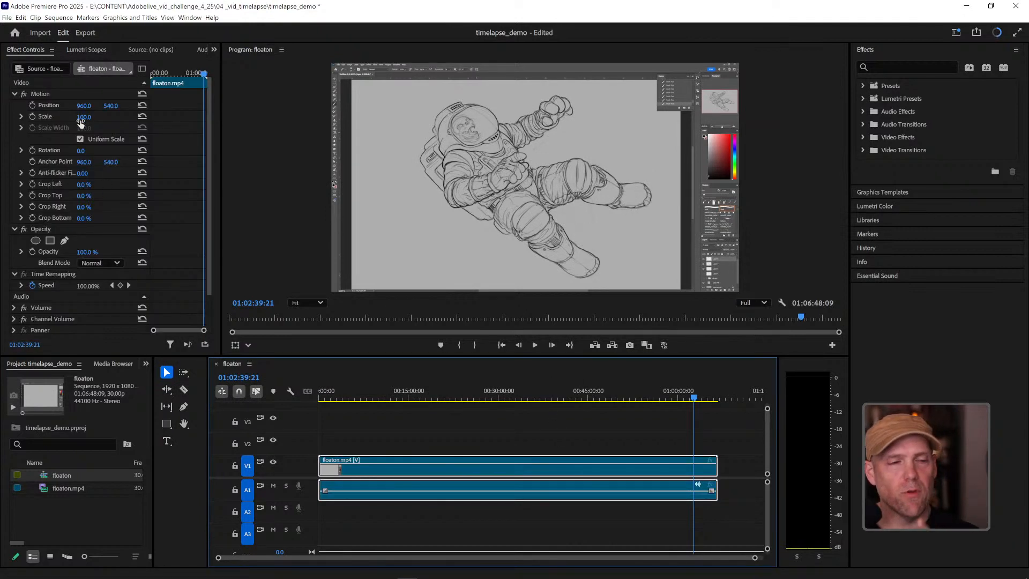
click(64, 241)
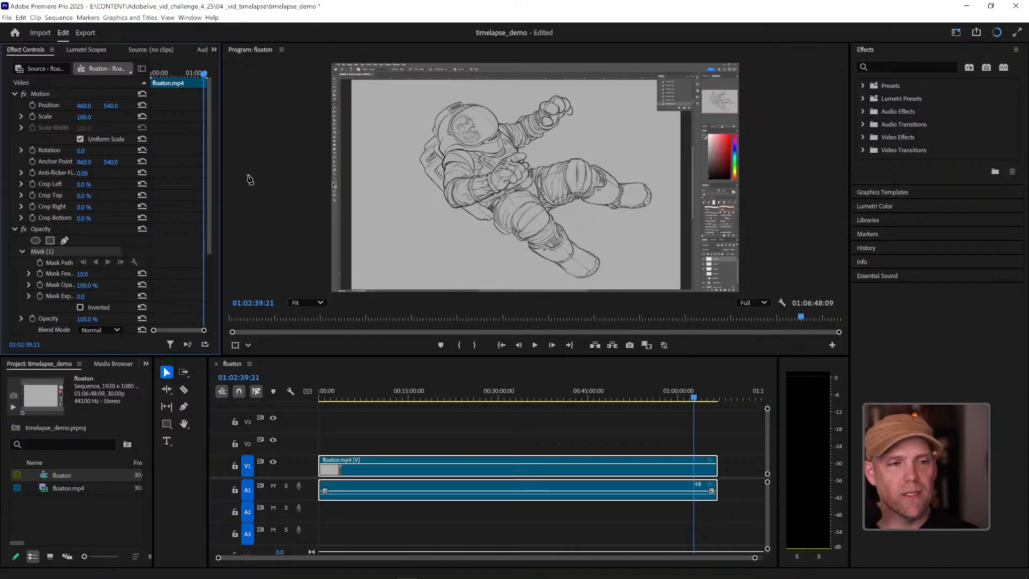
click(359, 88)
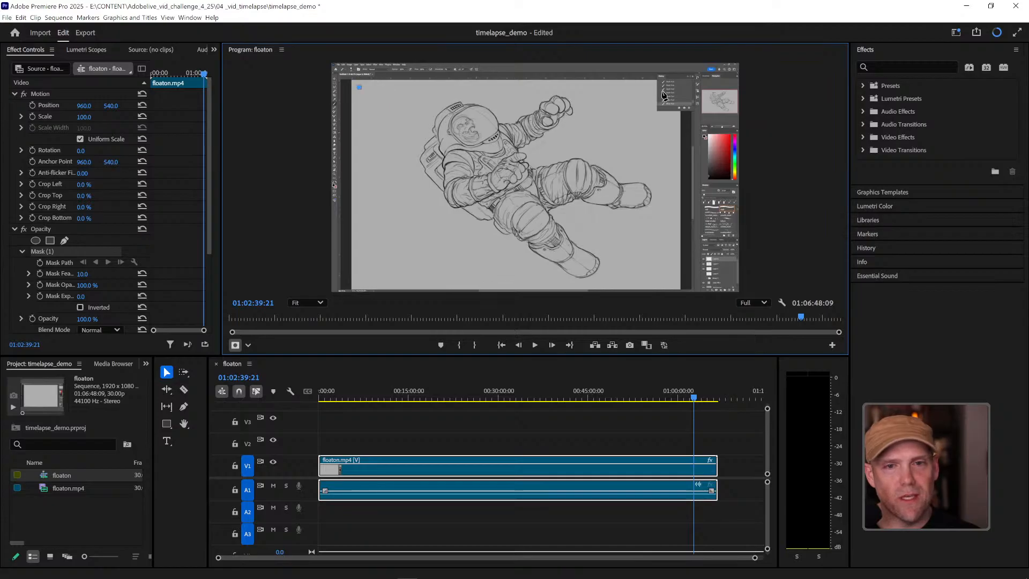
click(645, 88)
click(646, 120)
click(669, 120)
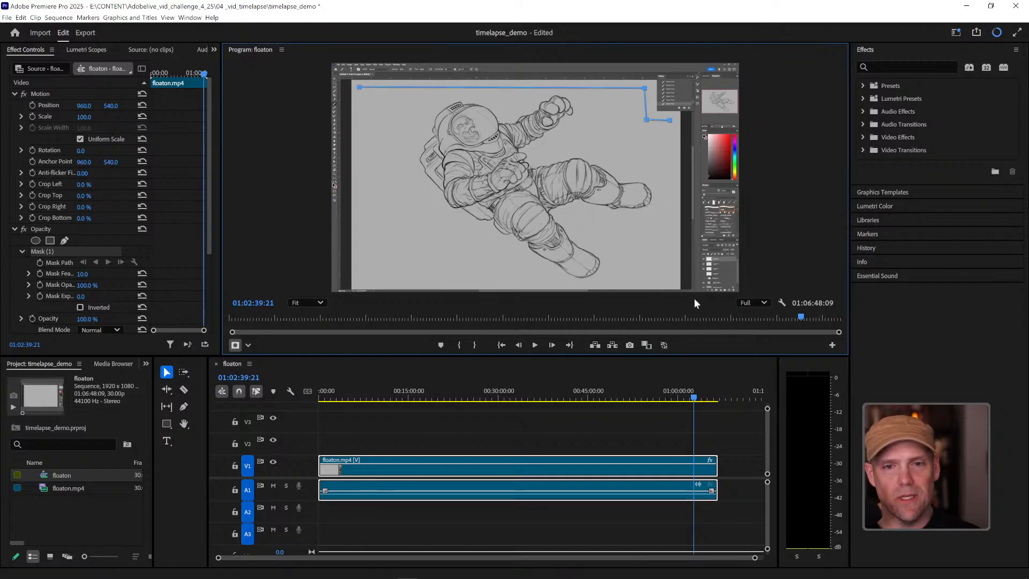
click(671, 281)
click(360, 282)
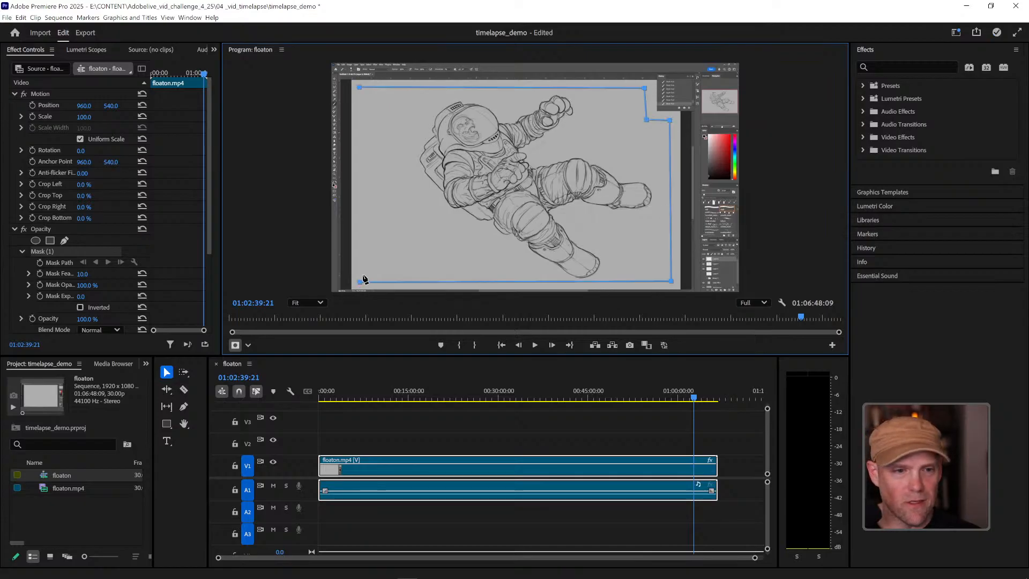
click(359, 88)
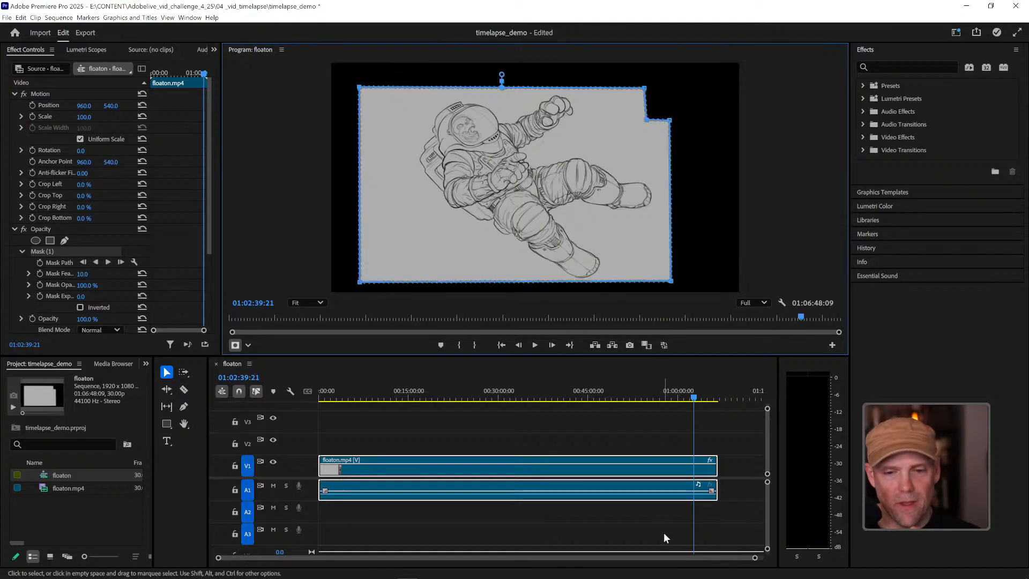
click(667, 427)
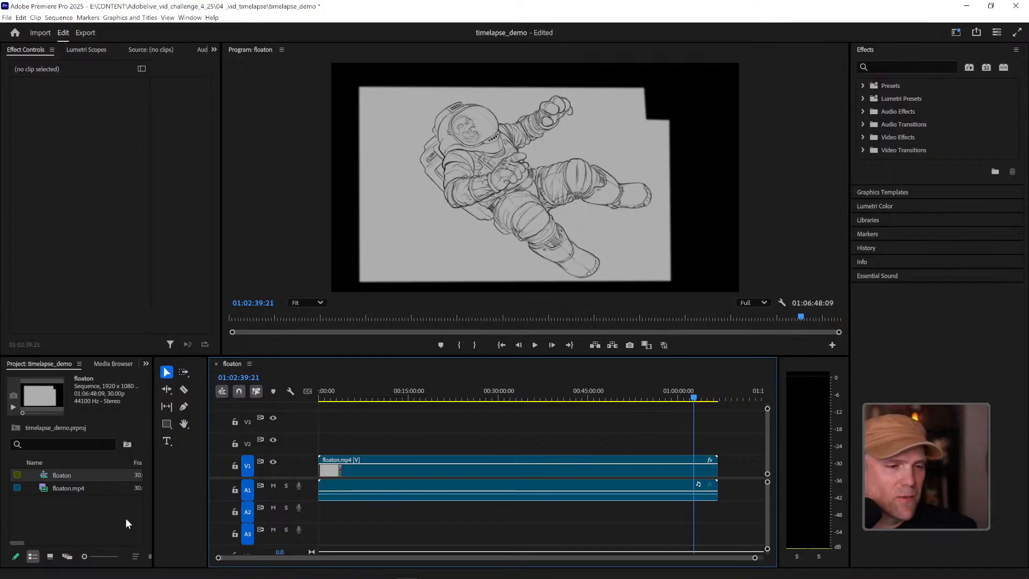
Create a 1920 x 1080 color matte in the grey ADADAD sampled from the drawing's background, keeping the name Color Matte
click(97, 517)
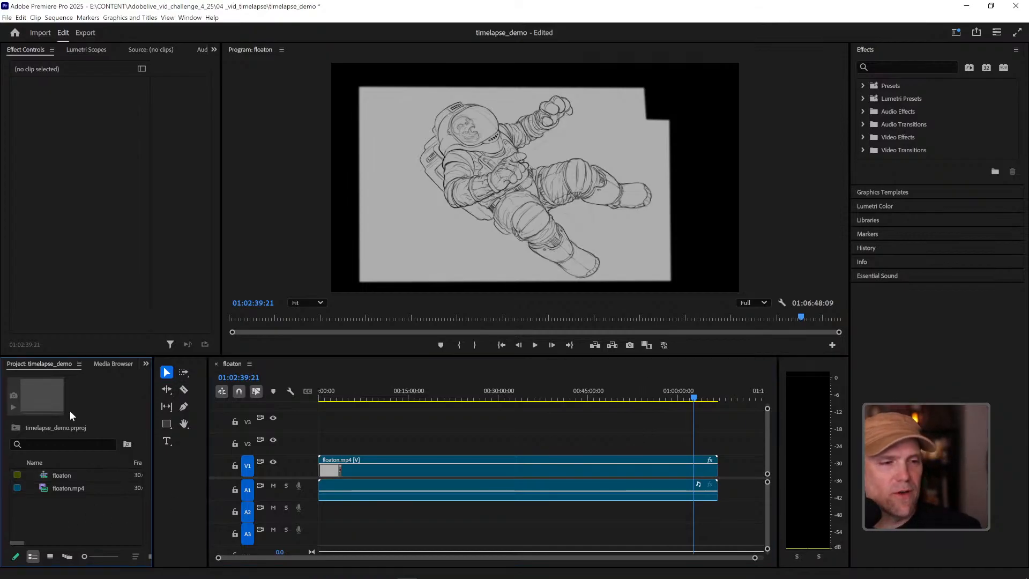
right_click(84, 522)
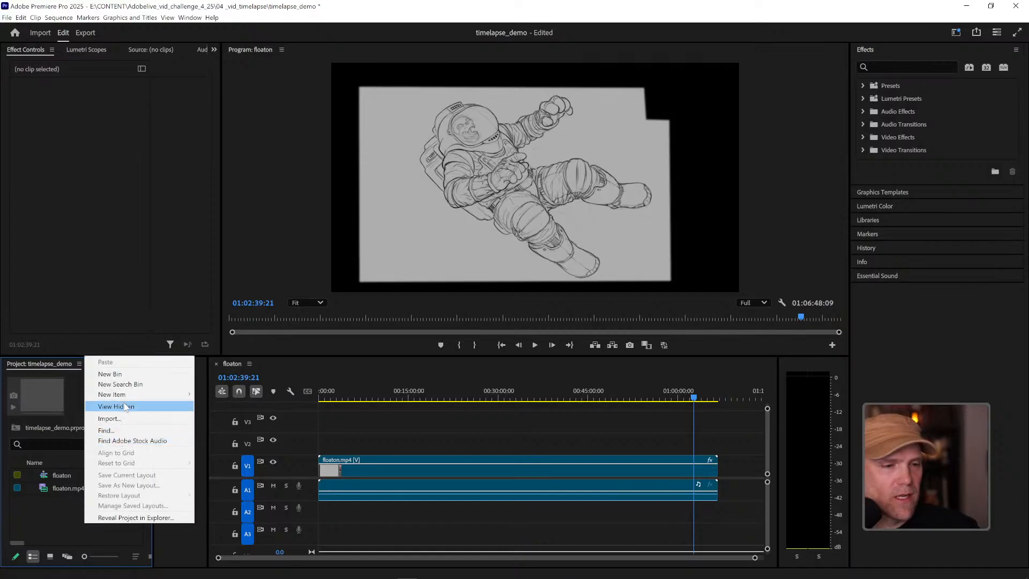
mouse_move(125, 397)
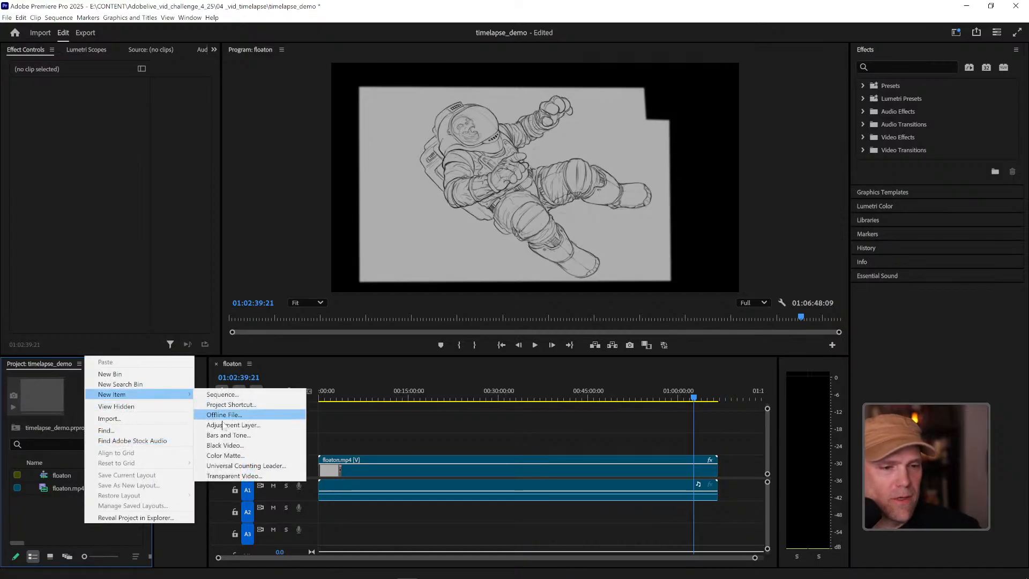
click(238, 456)
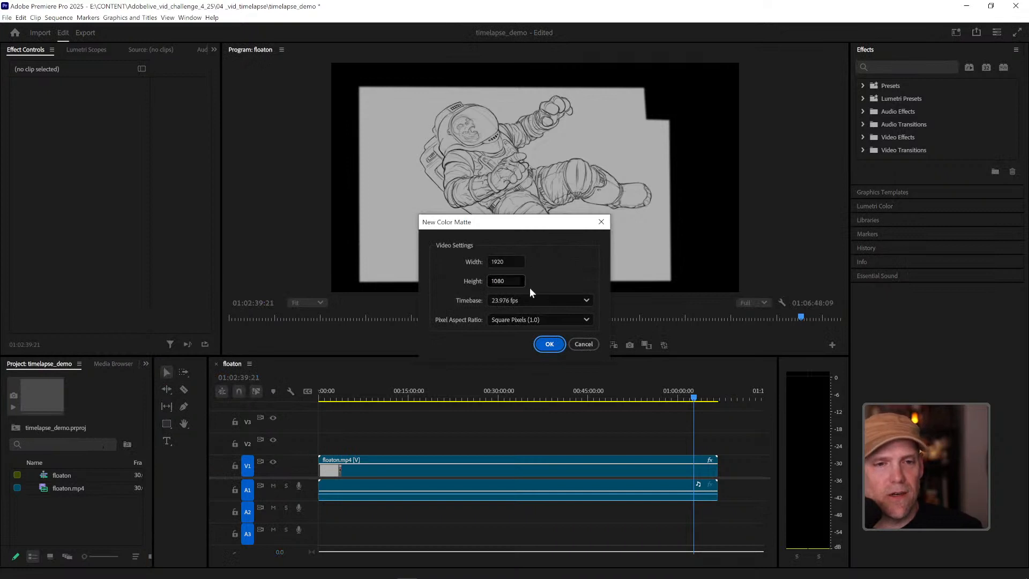
click(550, 344)
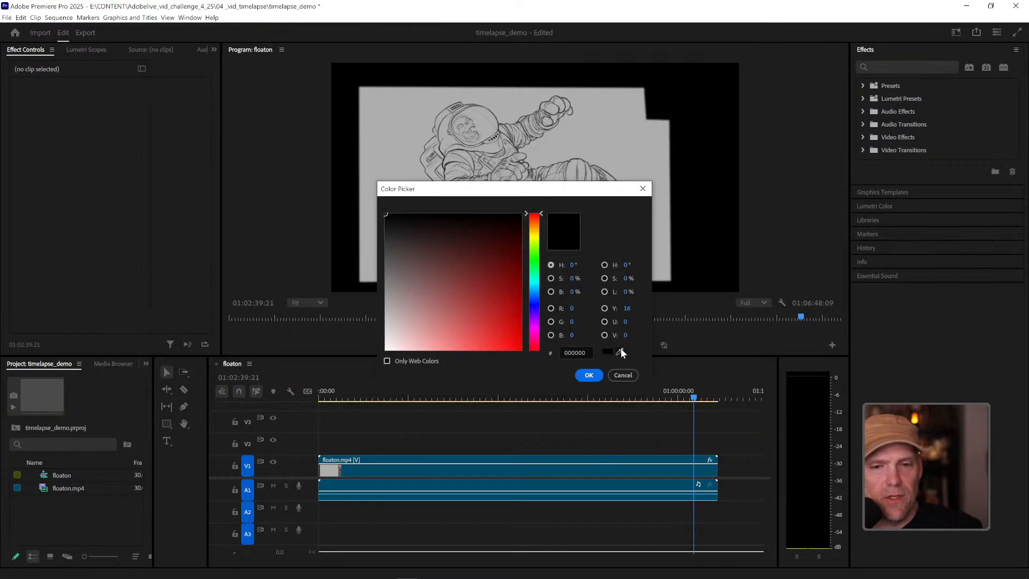
click(620, 352)
click(644, 145)
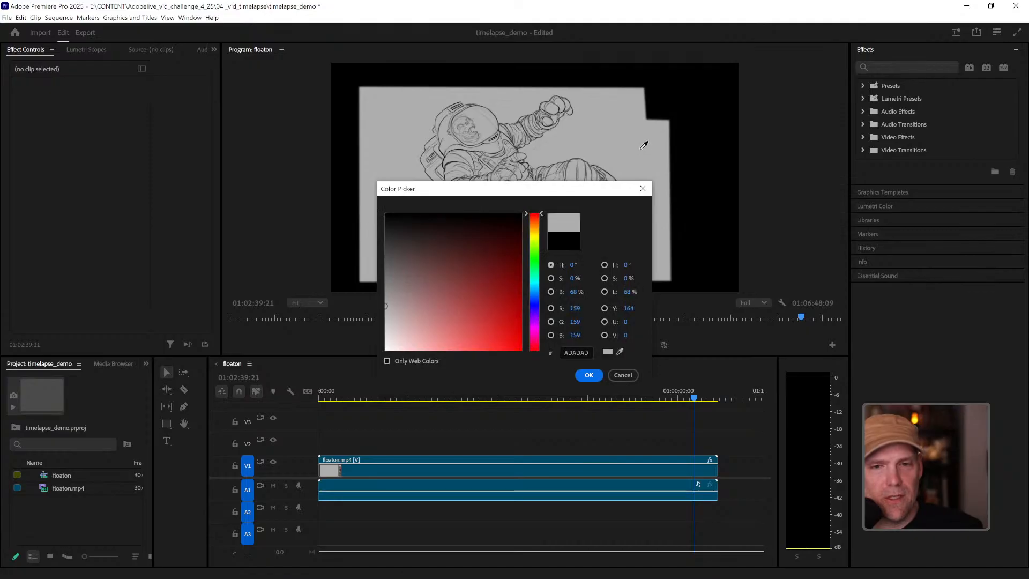
click(588, 374)
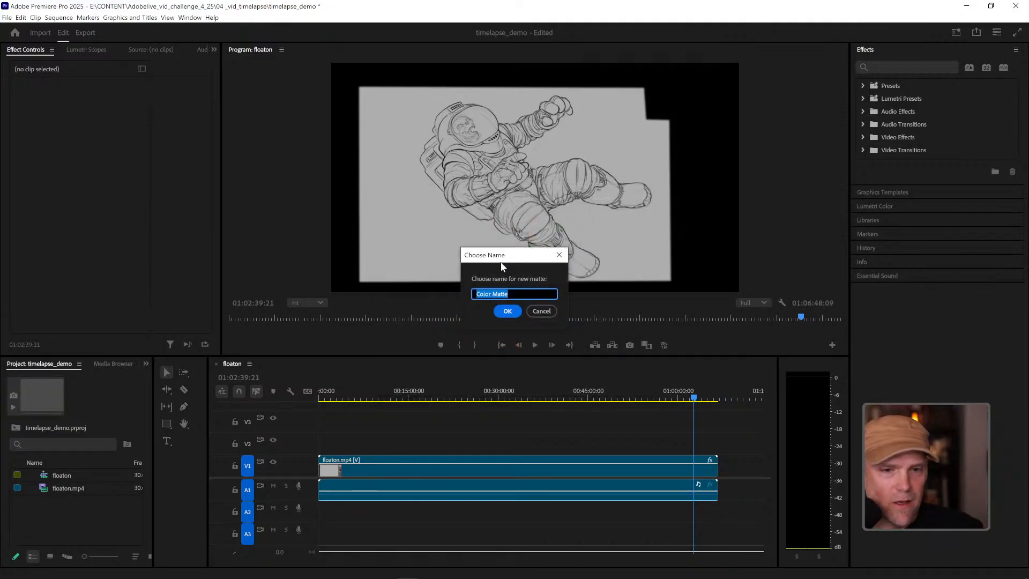
click(506, 312)
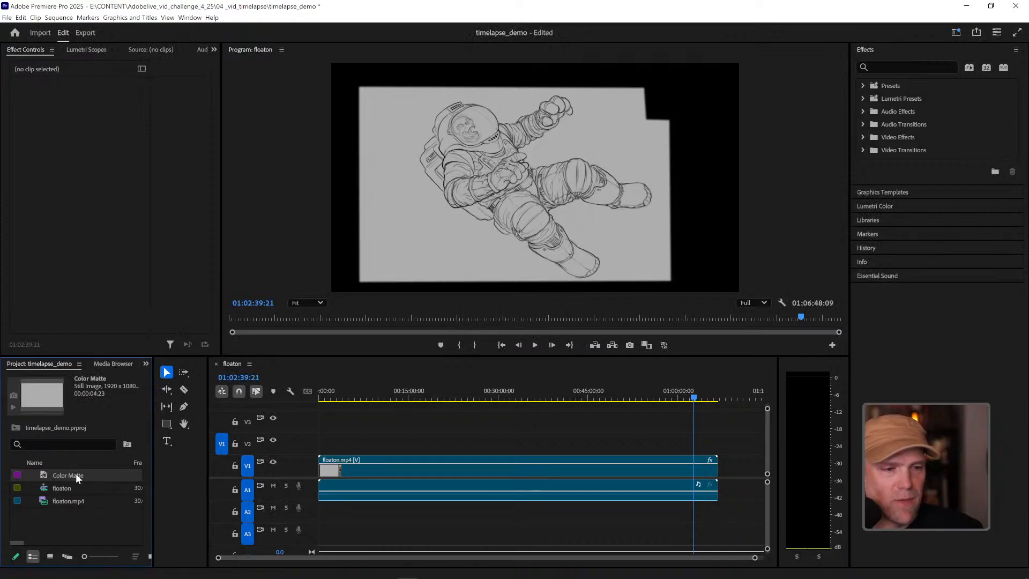
Move floaton.mp4 up to V2, place Color Matte beneath it on V1 from the sequence start, and extend the matte to about 11 minutes
drag(355, 460, 354, 443)
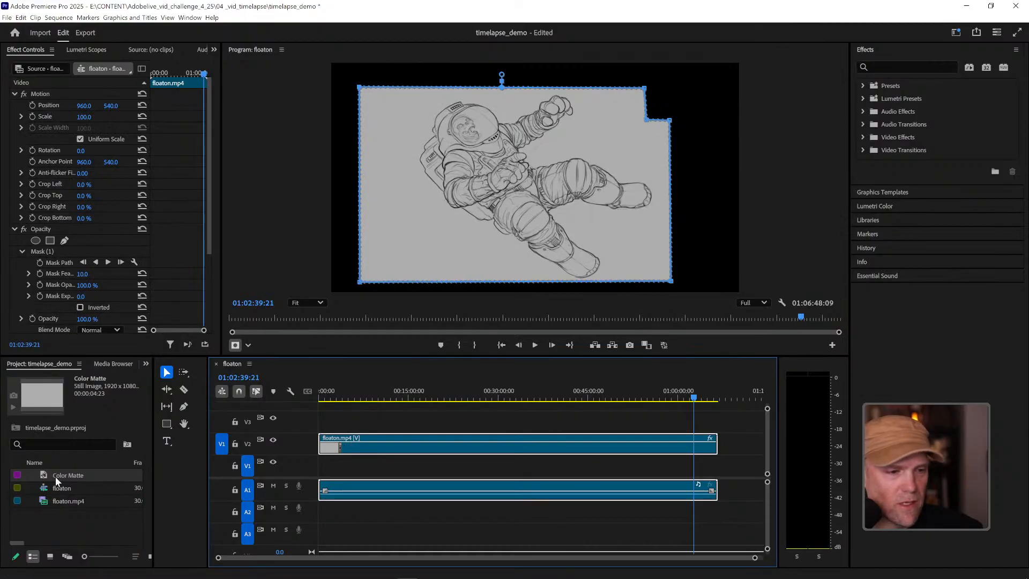
drag(56, 476, 322, 466)
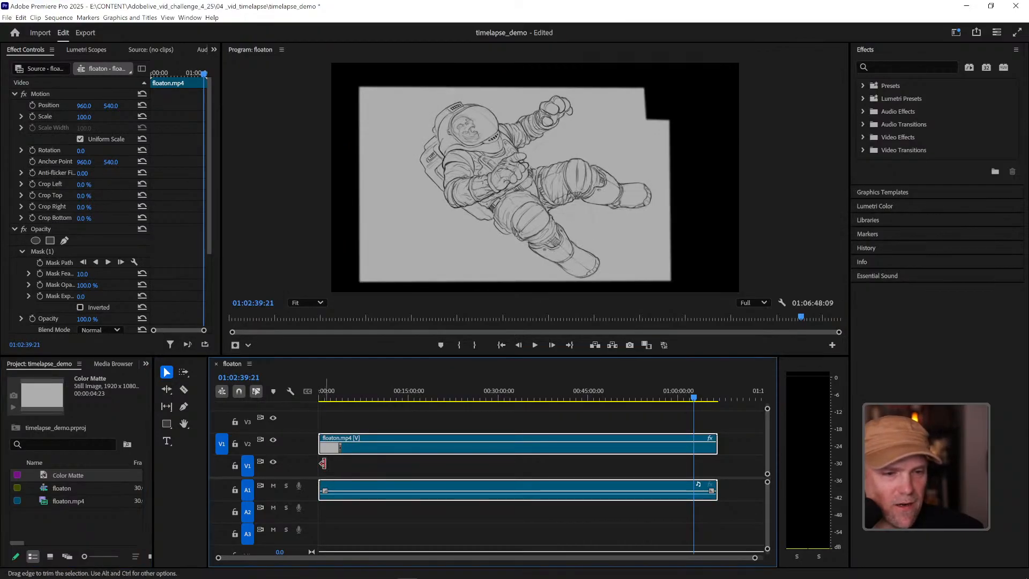
drag(324, 463, 386, 467)
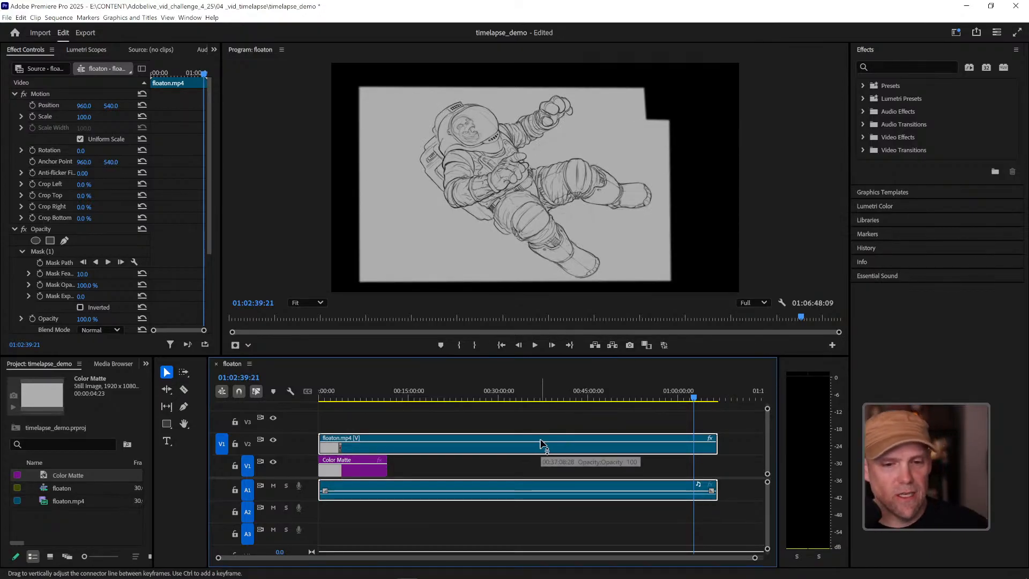
click(364, 397)
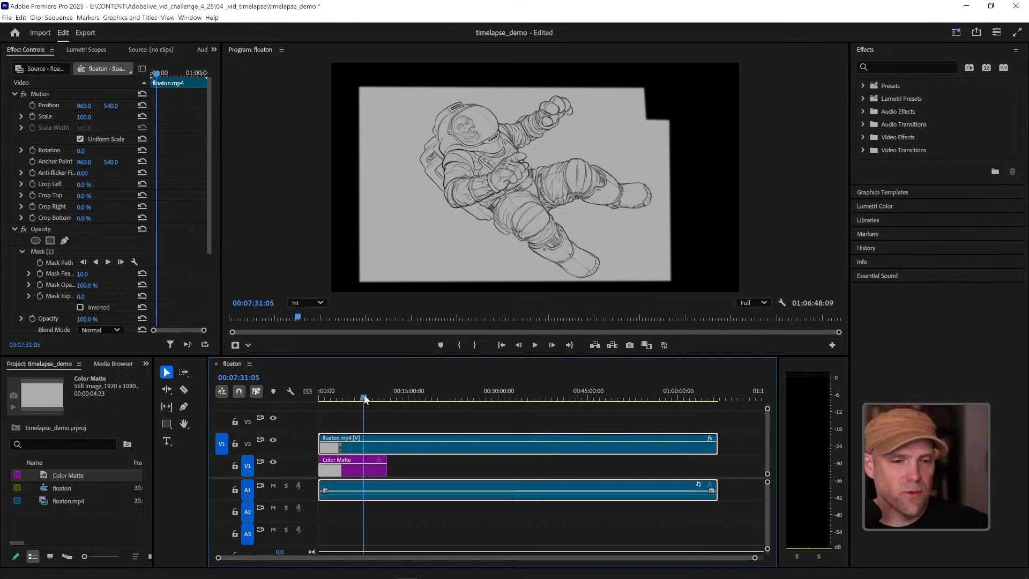
mouse_move(362, 399)
mouse_down()
mouse_move(391, 401)
mouse_move(379, 397)
mouse_up()
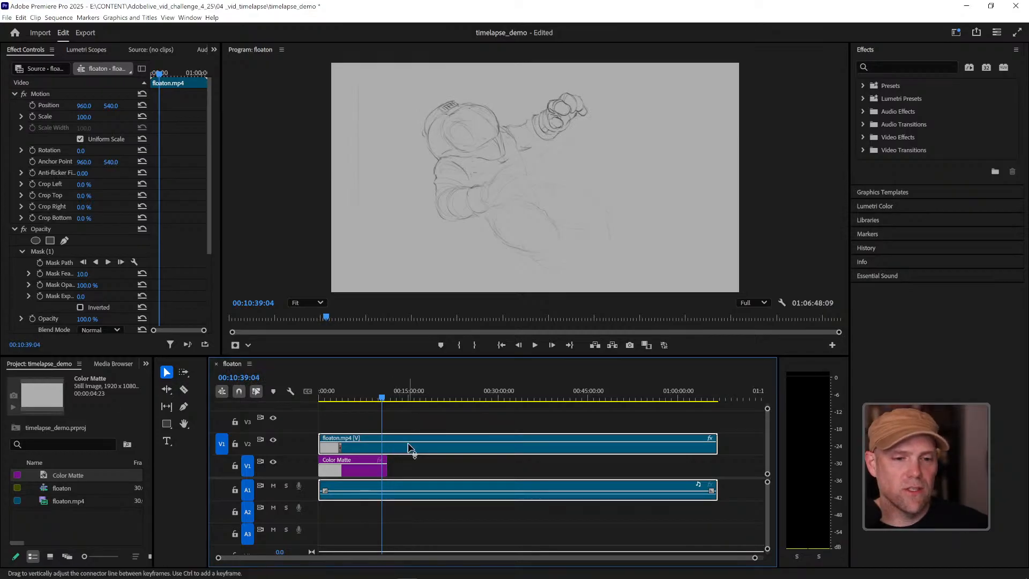
Open the speed and duration settings for the floaton.mp4 clip on V2
mouse_move(408, 448)
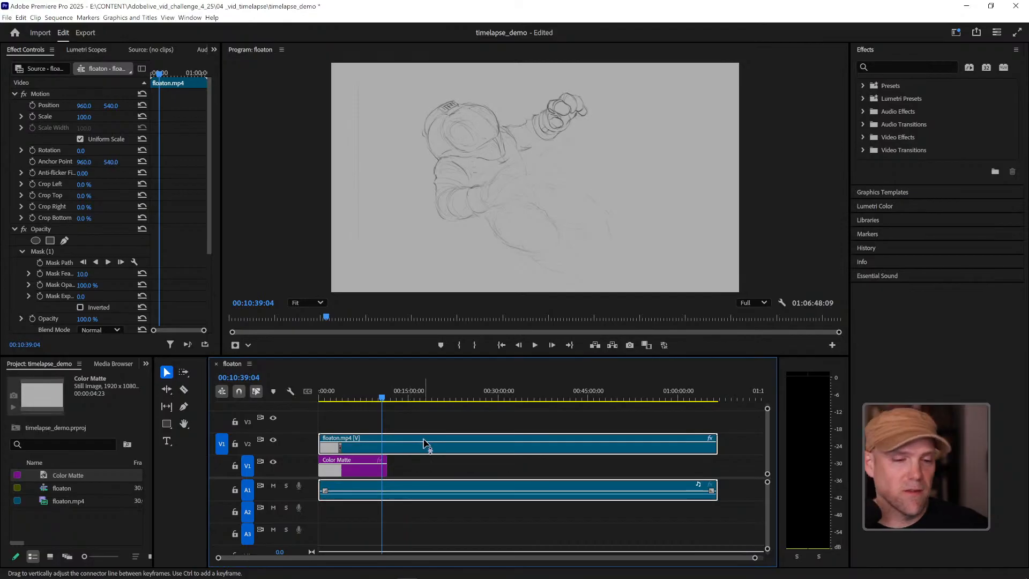
right_click(413, 443)
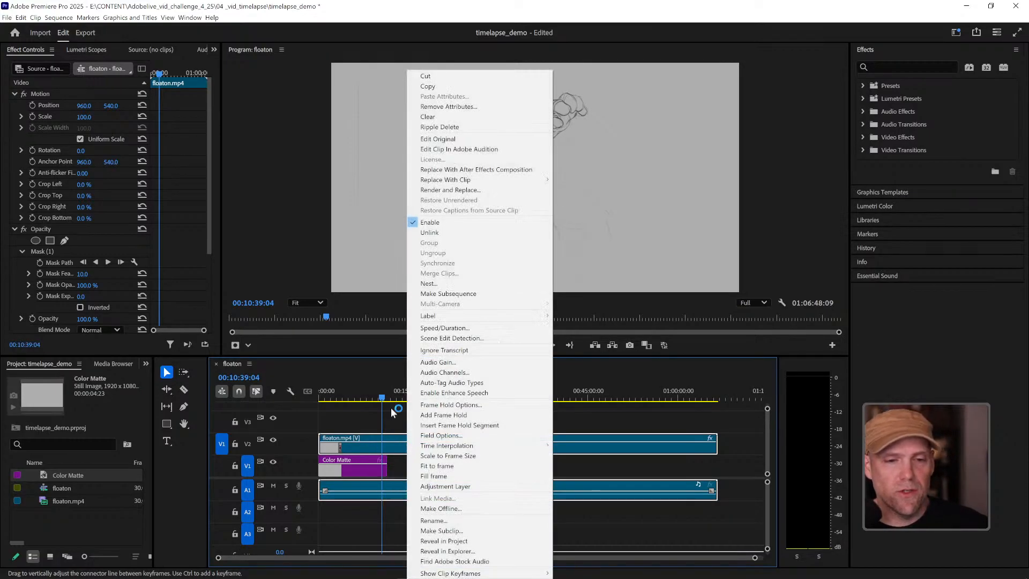
click(445, 328)
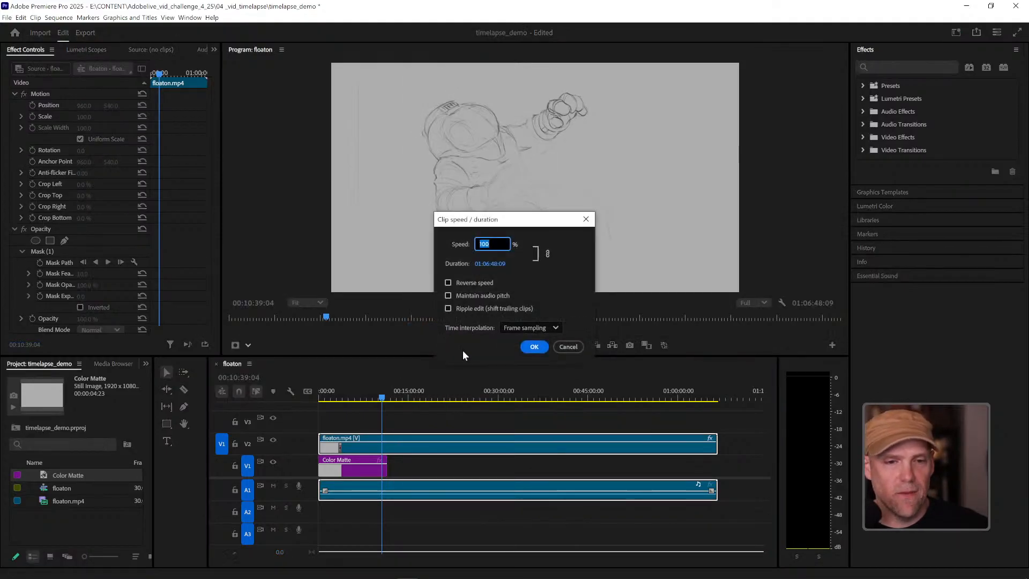
Try to shorten floaton.mp4 by gradually lowering its duration to about 01:04:55
click(564, 277)
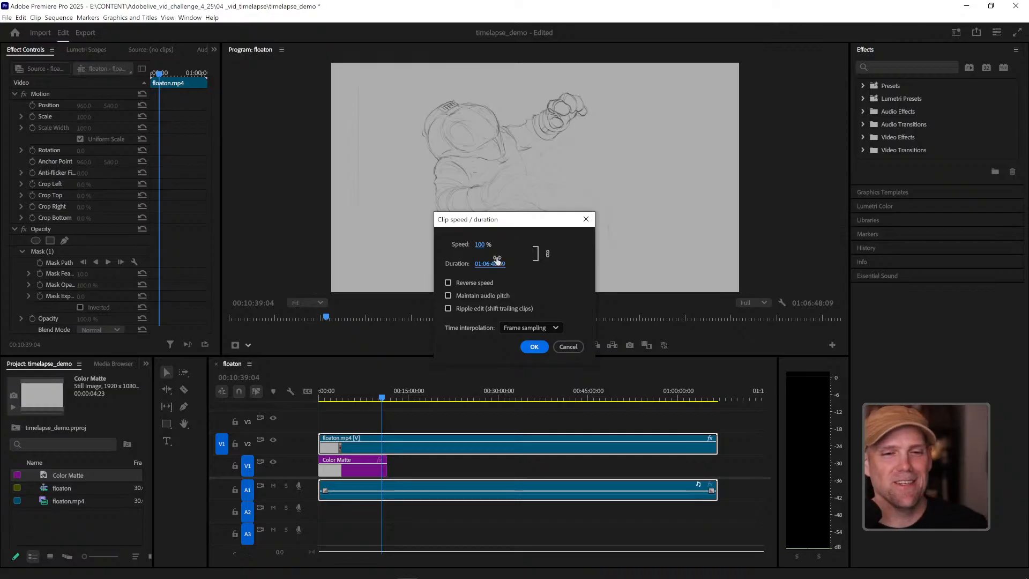
mouse_move(498, 269)
mouse_down()
mouse_move(392, 271)
mouse_move(481, 269)
mouse_up()
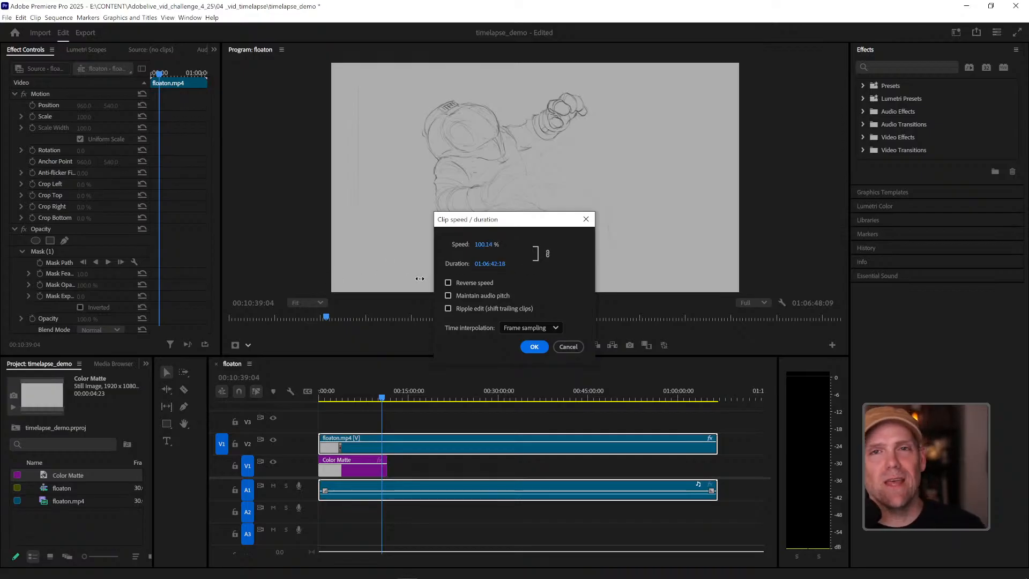
drag(419, 279, 419, 277)
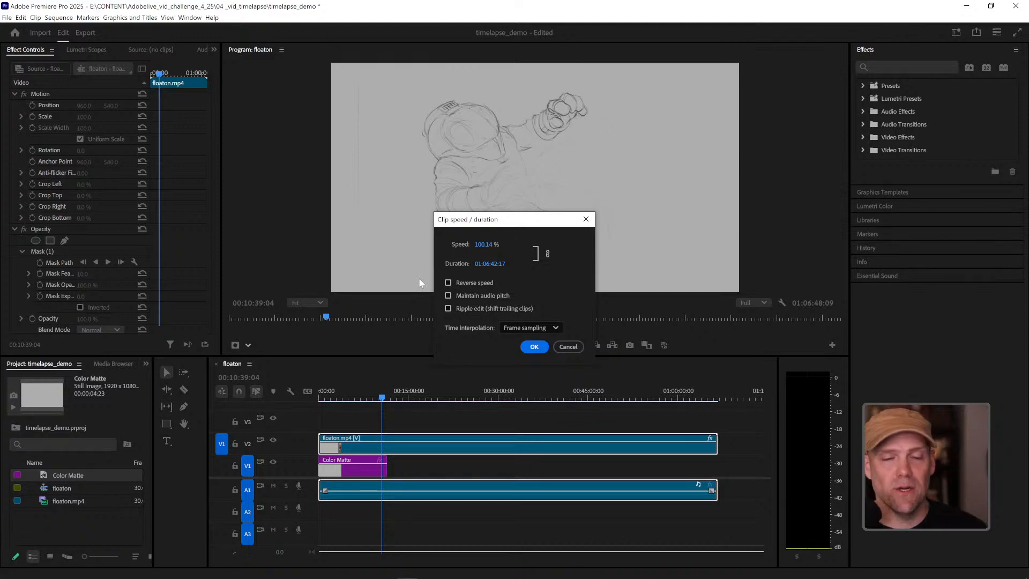
drag(492, 269, 38, 271)
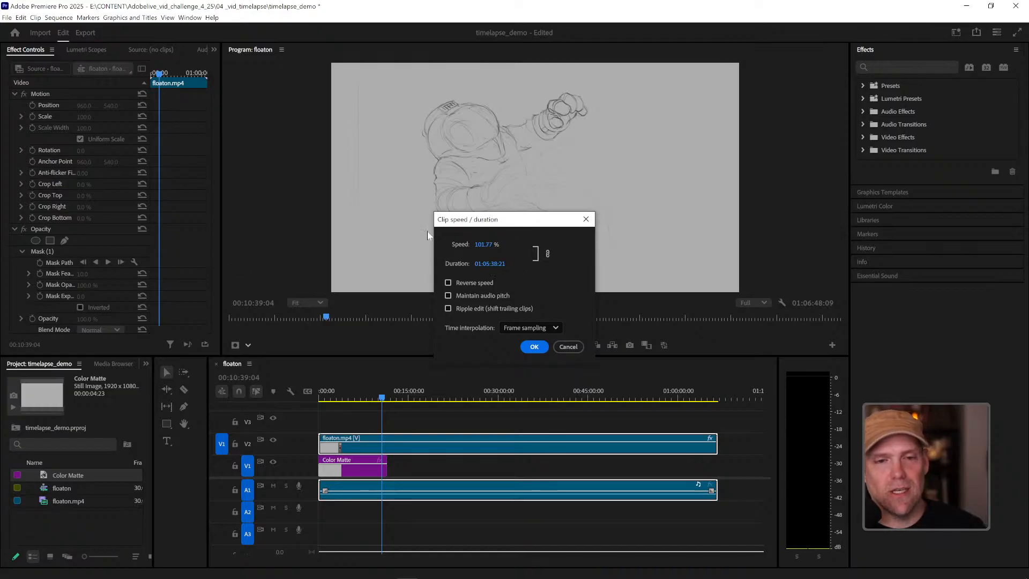
drag(396, 267, 230, 270)
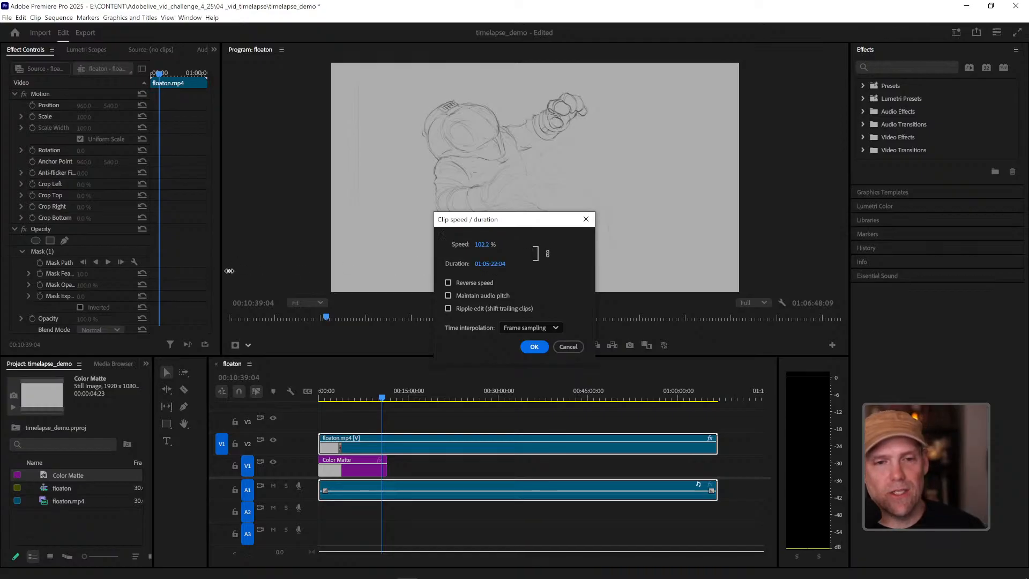
drag(589, 244, 259, 263)
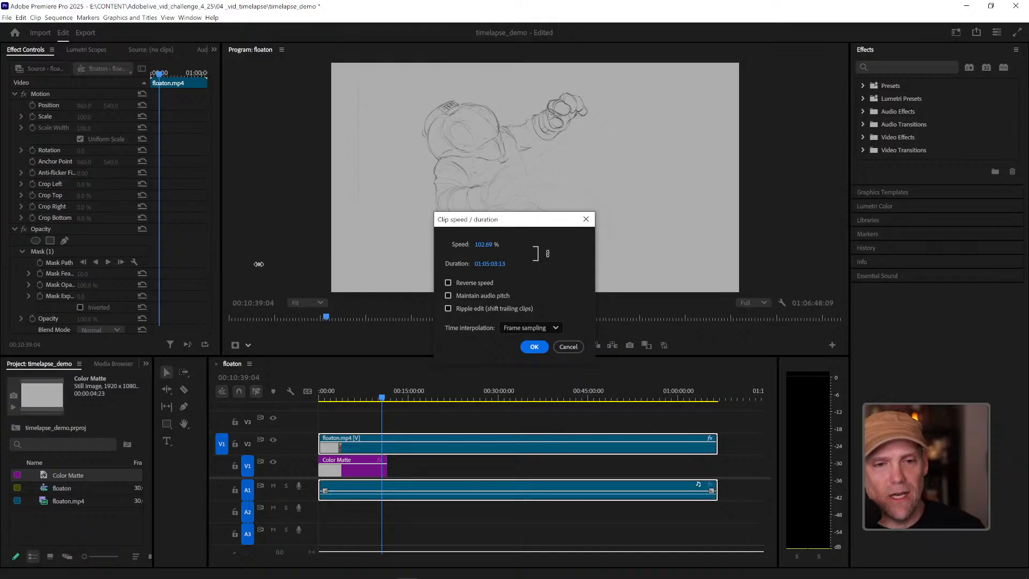
drag(492, 268, 358, 265)
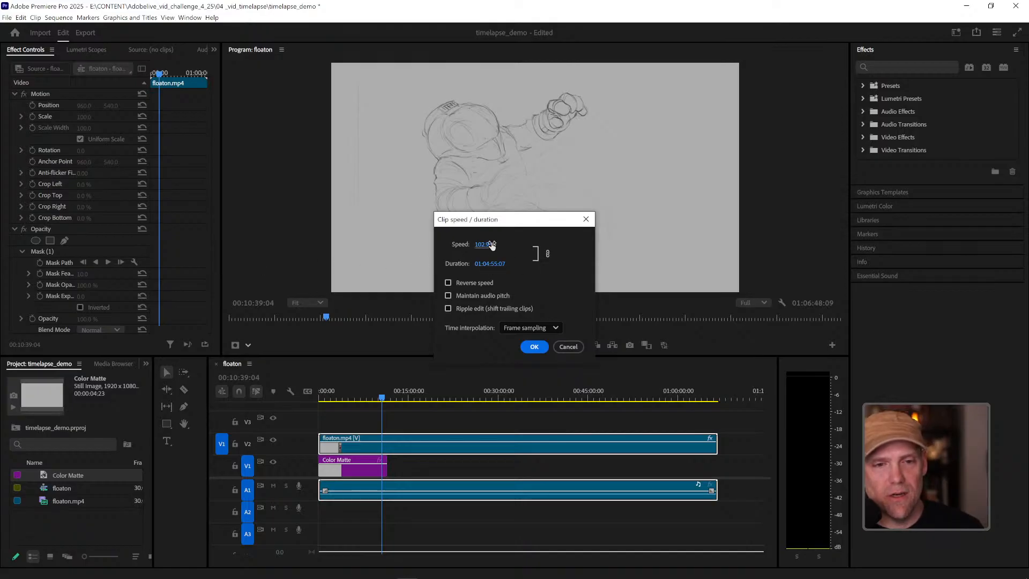
Set the speed of floaton.mp4 to 10000% and apply it to the clip
click(491, 244)
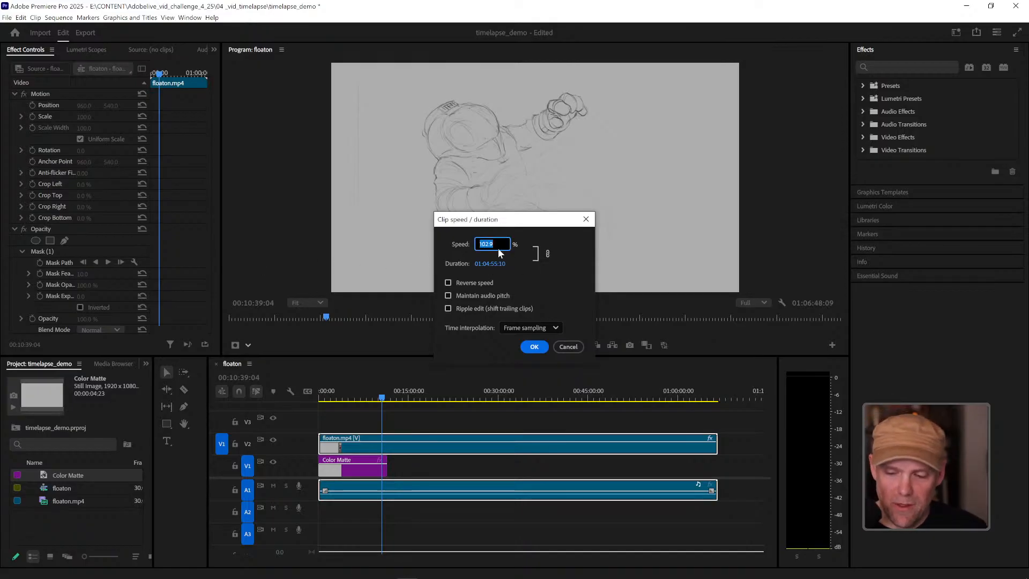
text(4.64)
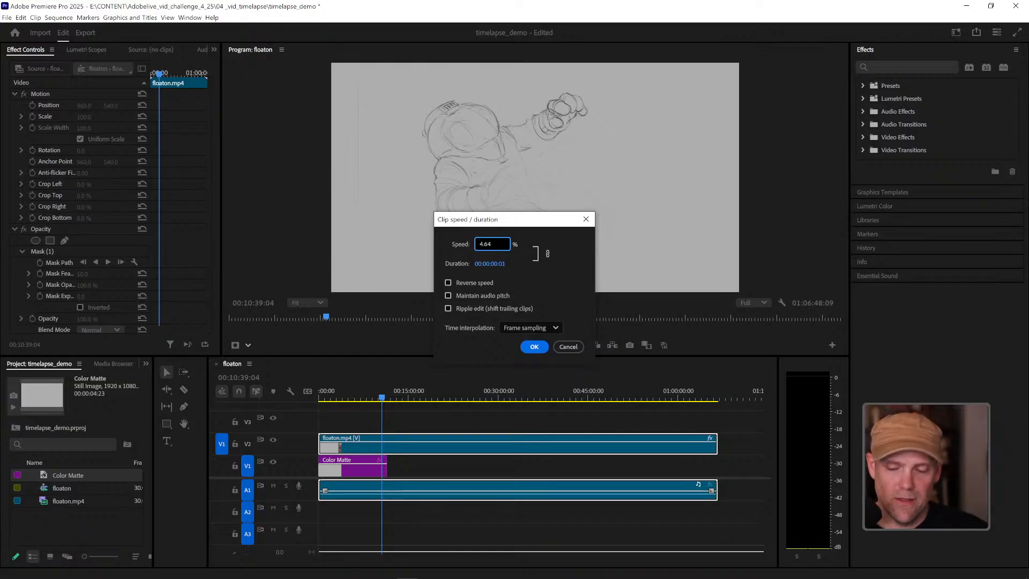
text(10000)
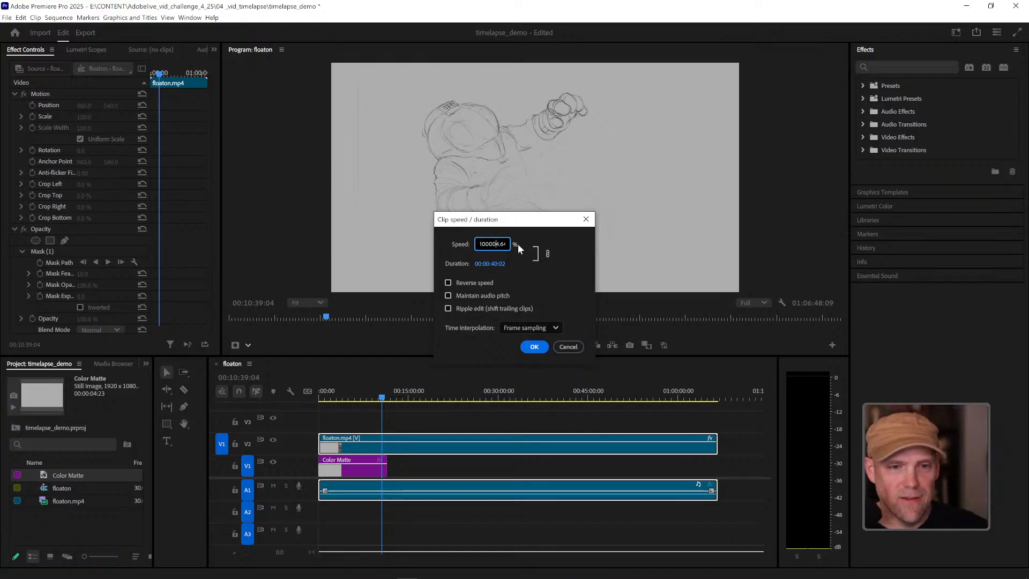
drag(496, 246, 507, 246)
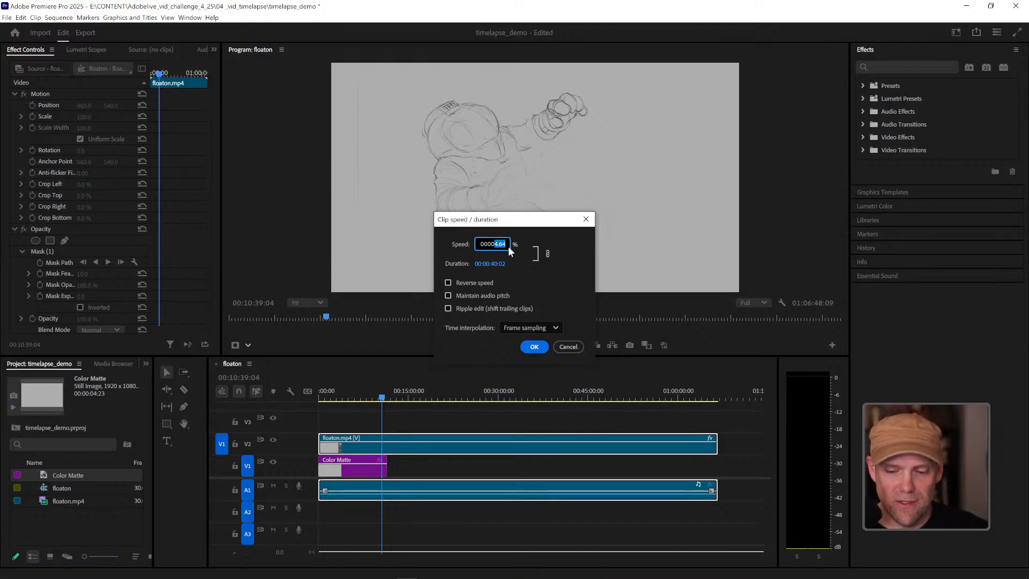
key(BackSpace)
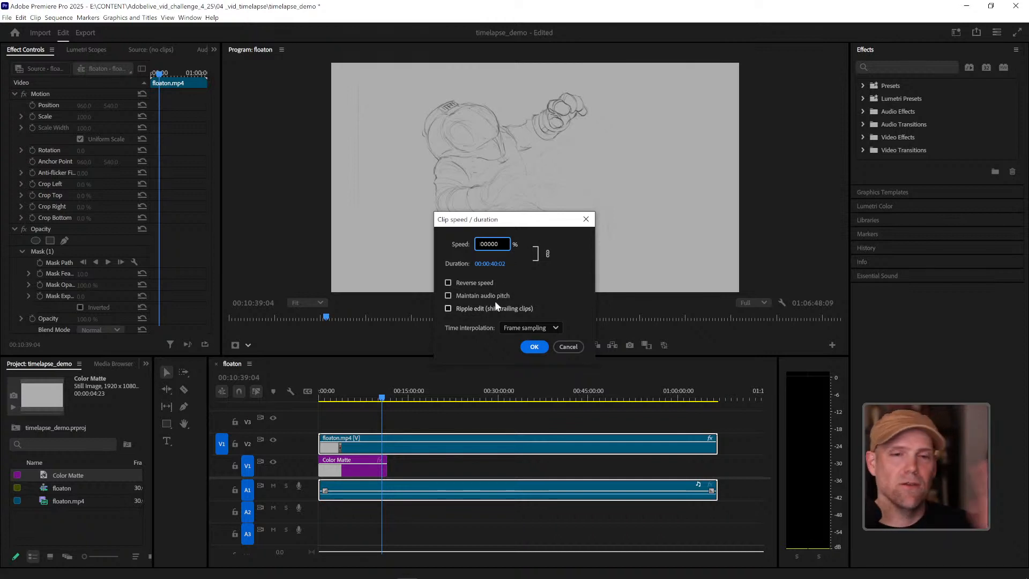
click(533, 347)
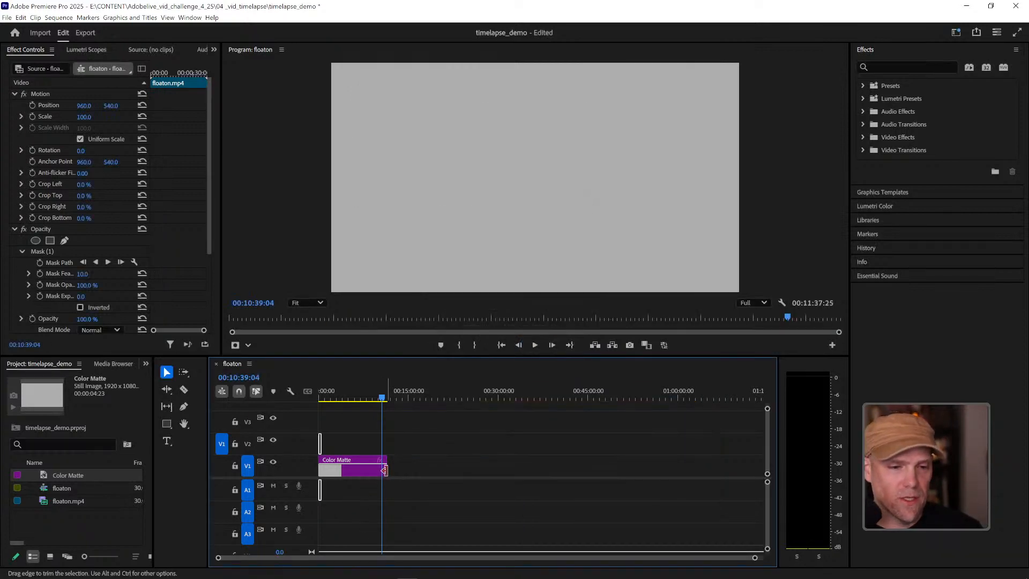
Trim Color Matte on V1 to end with the sped-up floaton.mp4, and view the sequence at 00:00:25:24
drag(384, 470, 327, 469)
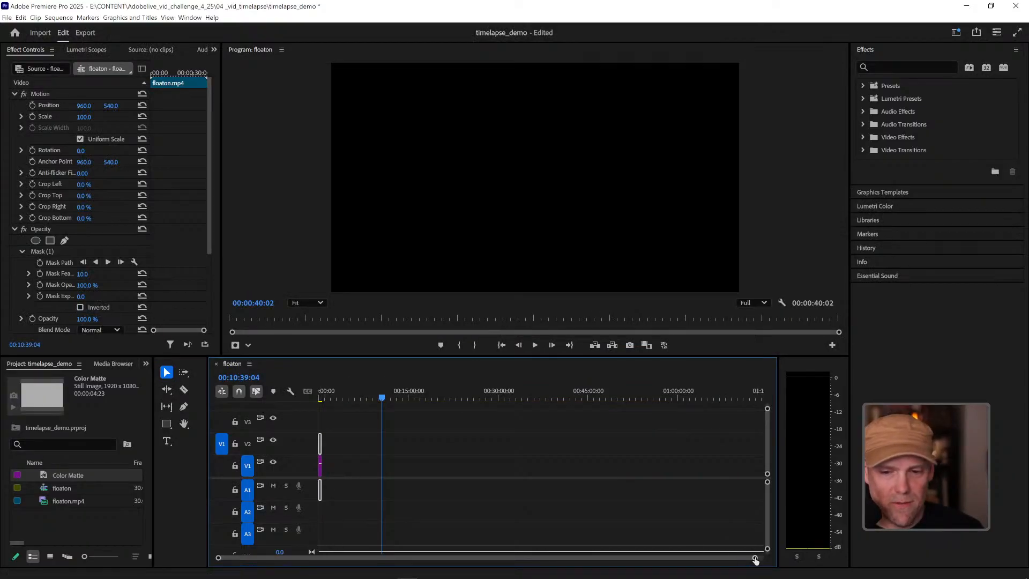
drag(755, 559, 400, 557)
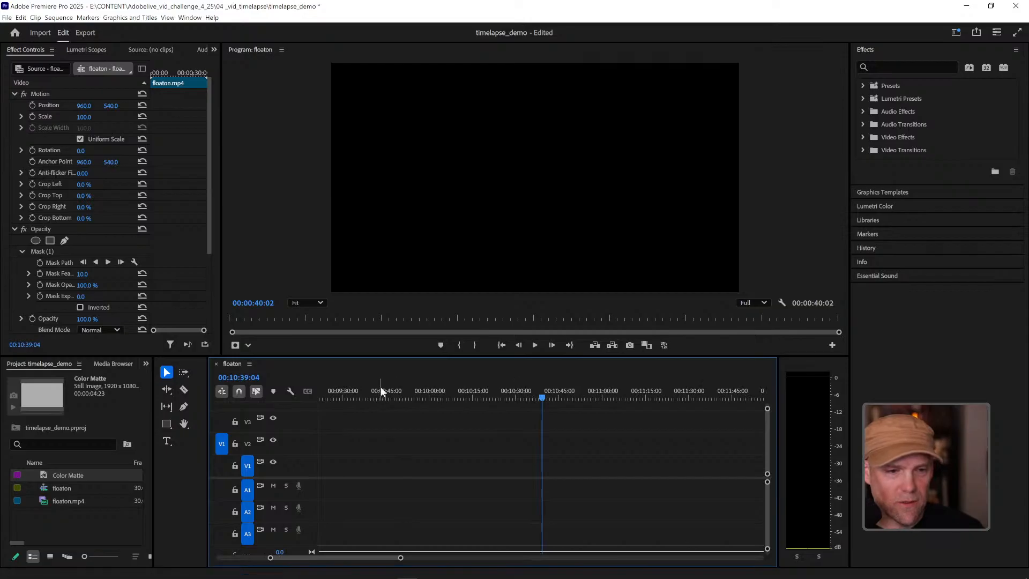
drag(380, 387, 224, 474)
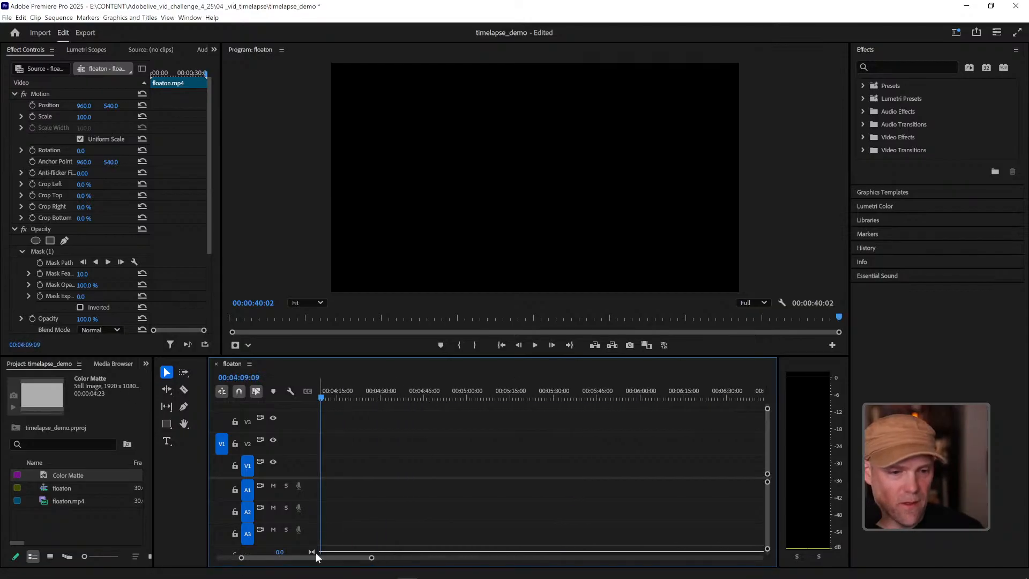
drag(316, 552, 261, 559)
mouse_move(407, 395)
mouse_down()
mouse_move(363, 395)
mouse_move(395, 403)
mouse_up()
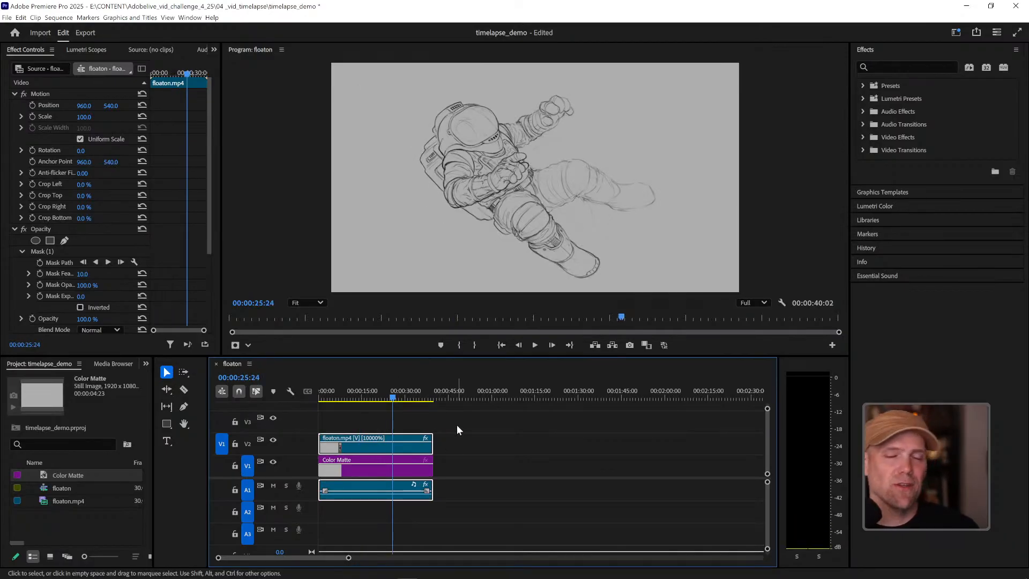
Nest floaton.mp4, its audio and Color Matte together into one nested sequence, keeping the default name
drag(460, 416, 374, 510)
right_click(397, 452)
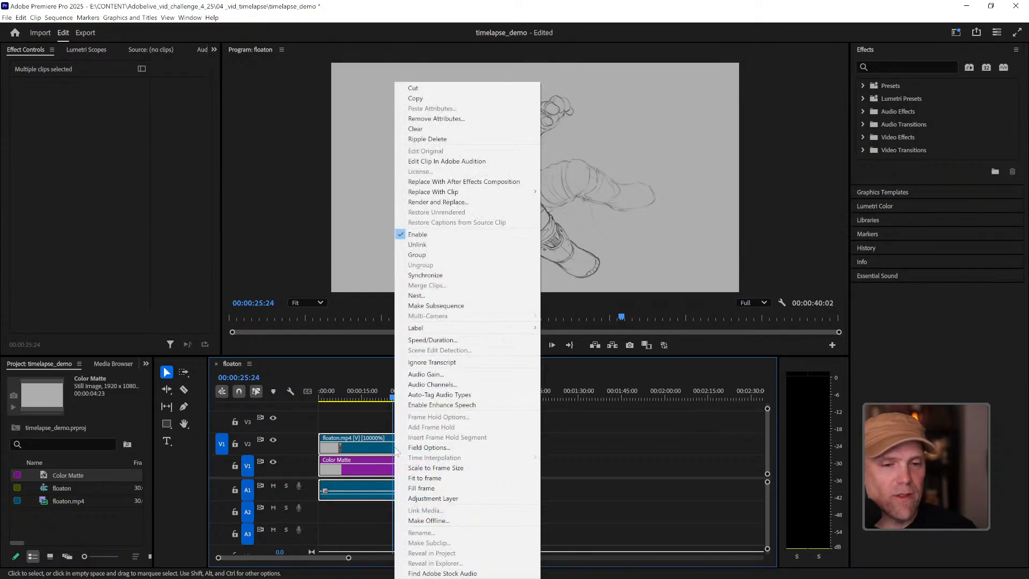
click(423, 295)
click(530, 306)
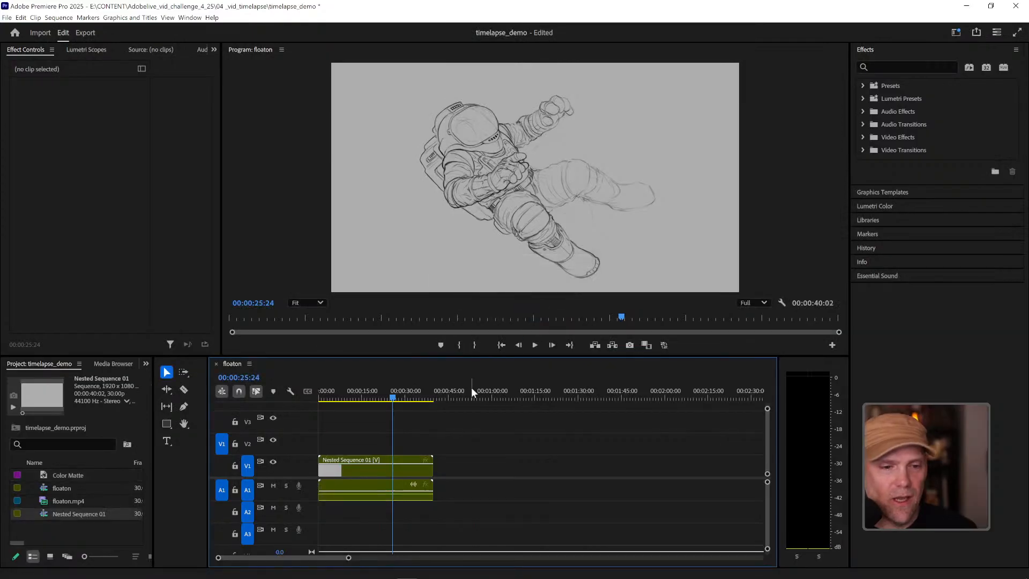
Set the nested sequence clip's duration to 00:00:20:00 to speed up the timelapse further
right_click(389, 474)
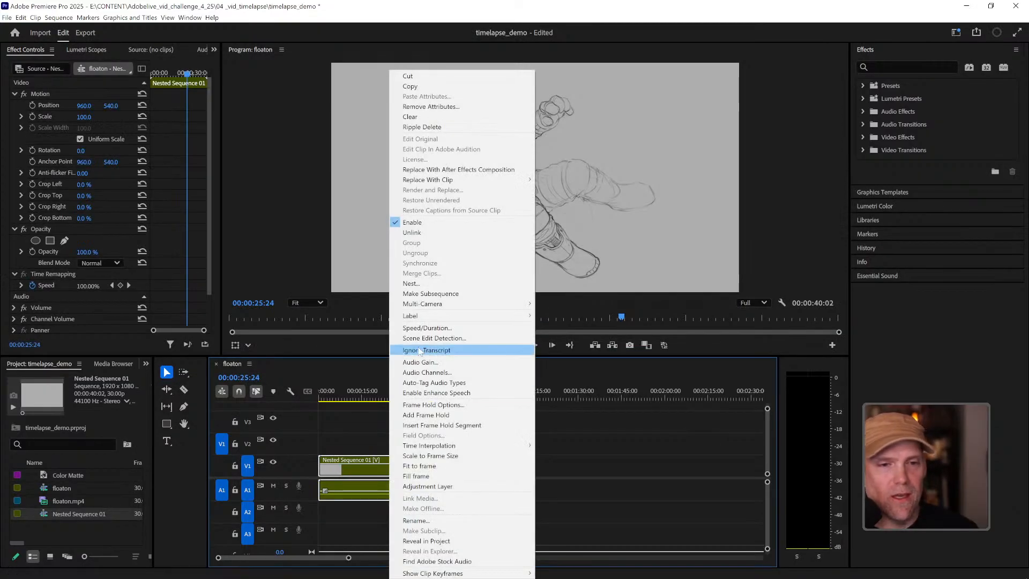
click(433, 328)
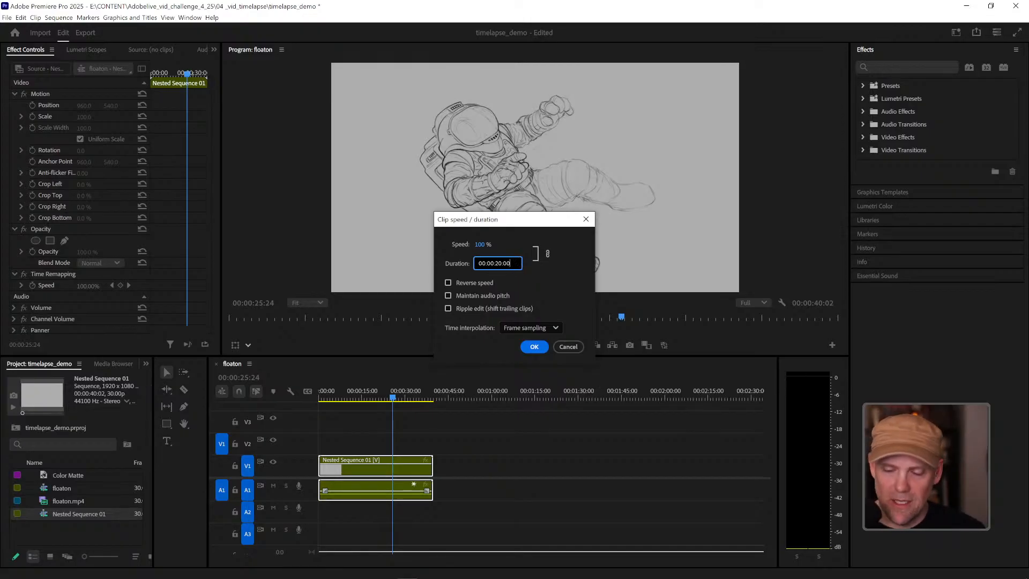
key(Return)
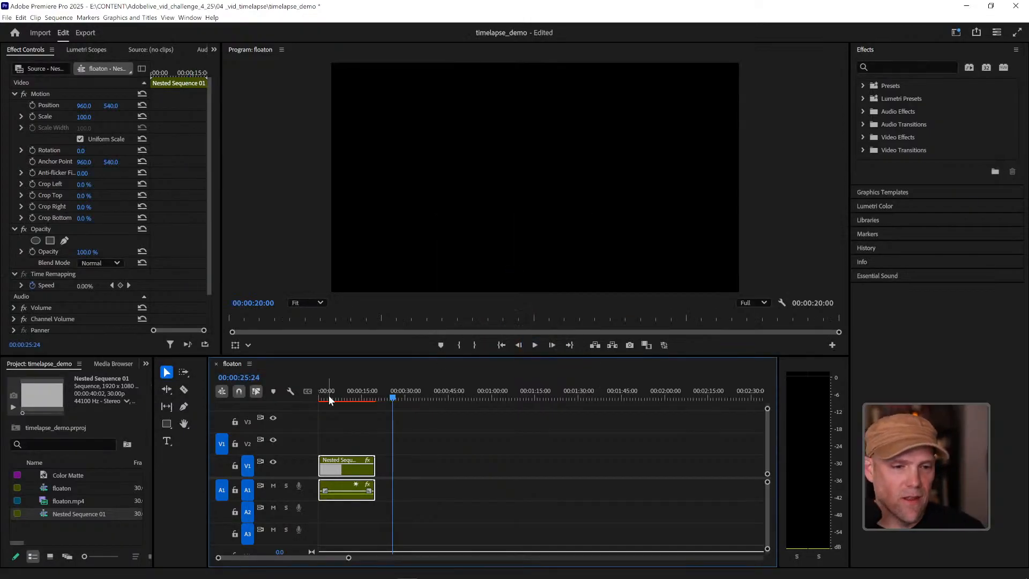
Play the shortened timelapse from near its start to about 00:00:15:10 to review the drawing's pace
click(329, 399)
key(space)
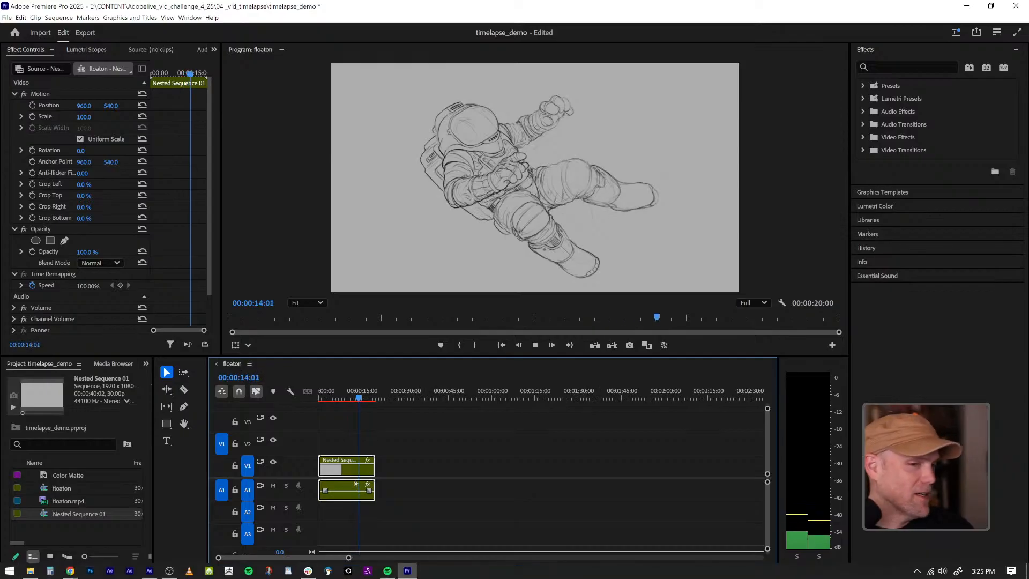
key(space)
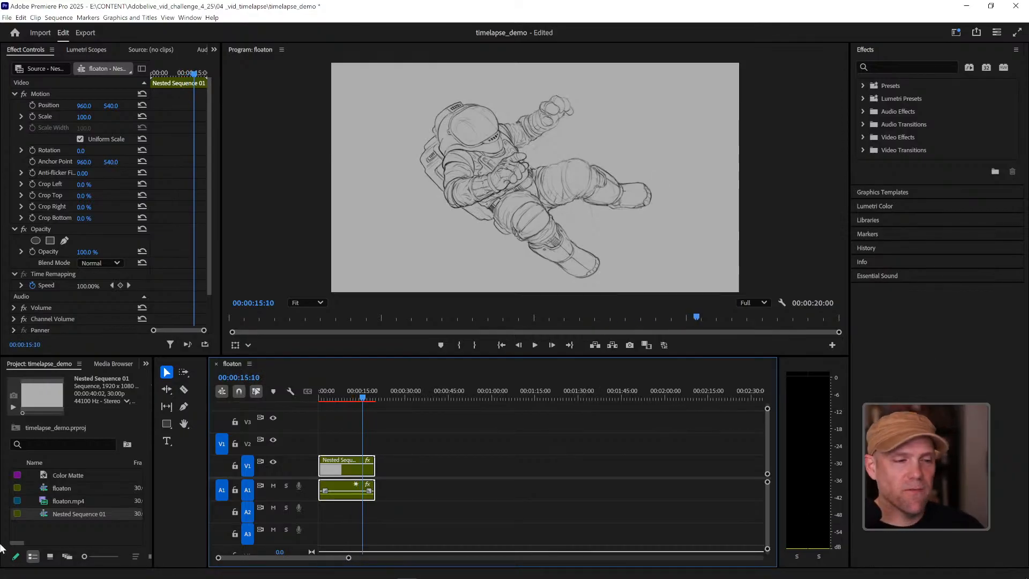